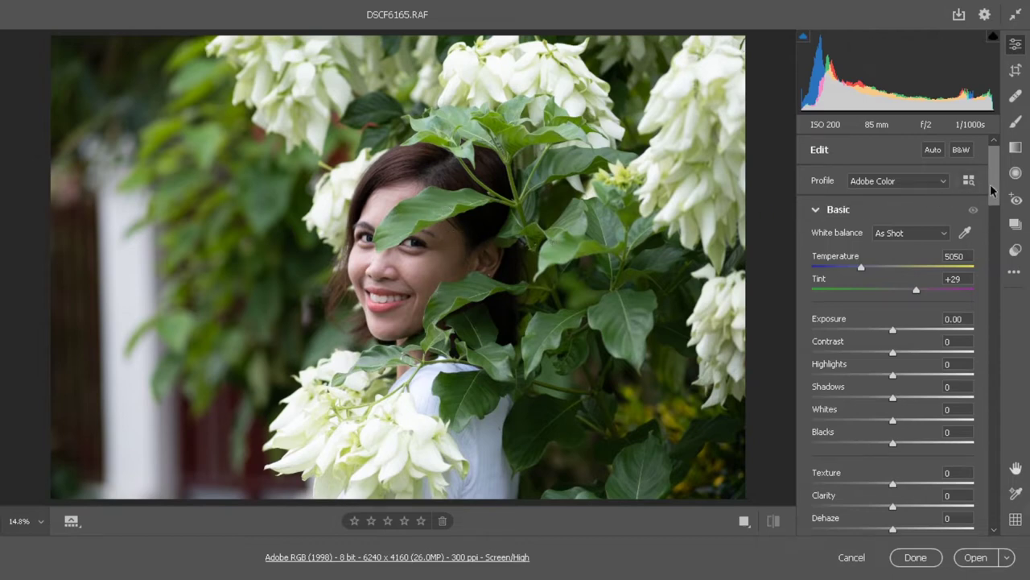
- Cool the white balance to 4950; set Exposure -0.20, Contrast -42, Highlights -100, Shadows +42, Whites +34, Blacks -5
scroll(995, 192, "down", 2)
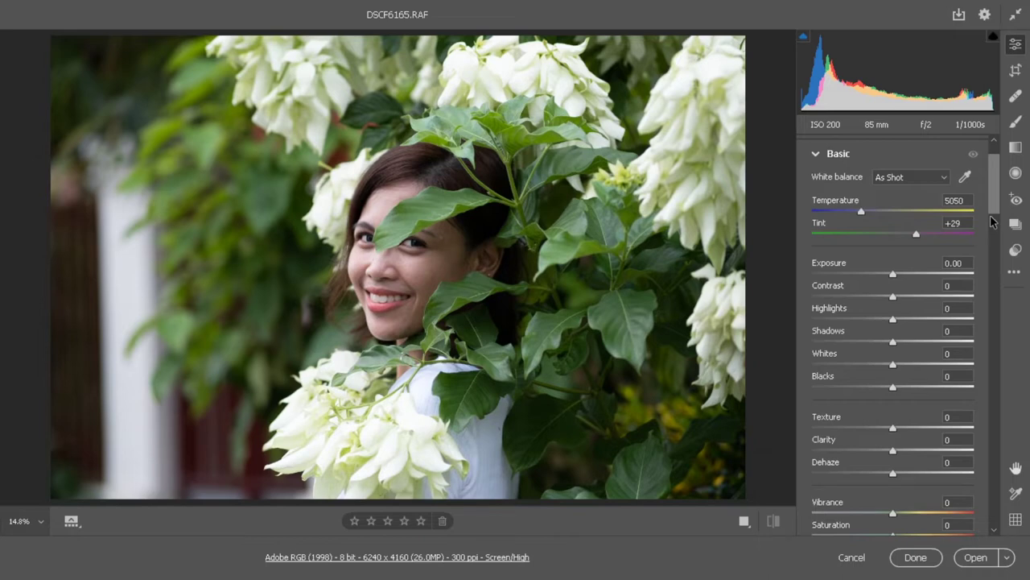
key("Down")
key("Down")
scroll(896, 252, "up", 1)
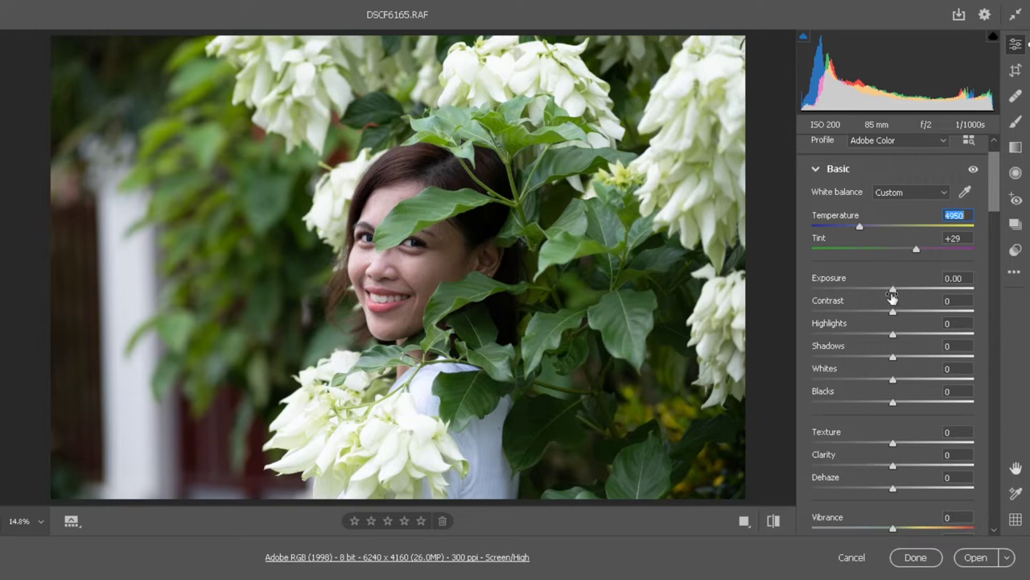
left_click_drag(893, 289, 889, 290)
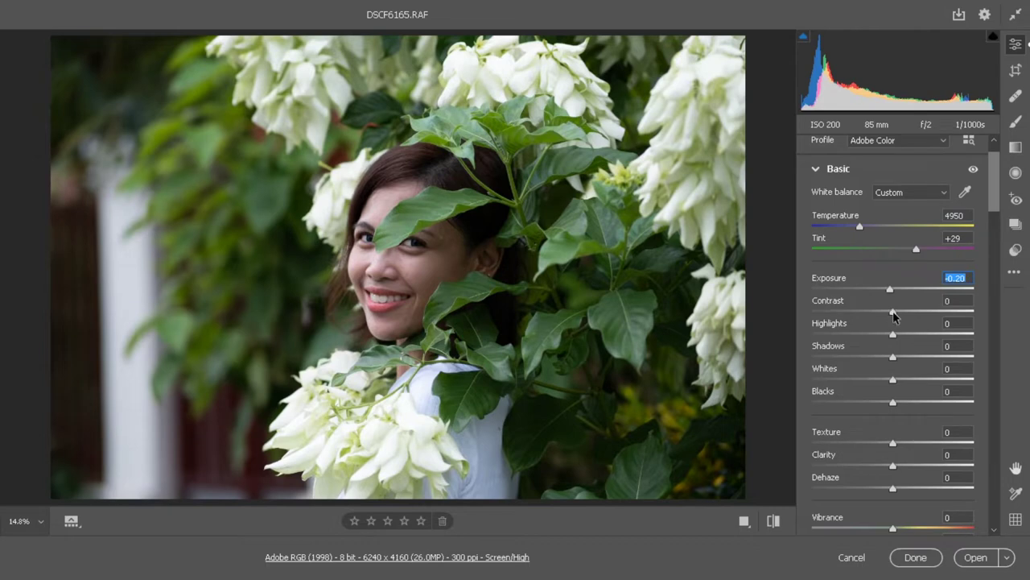
left_click_drag(893, 312, 859, 315)
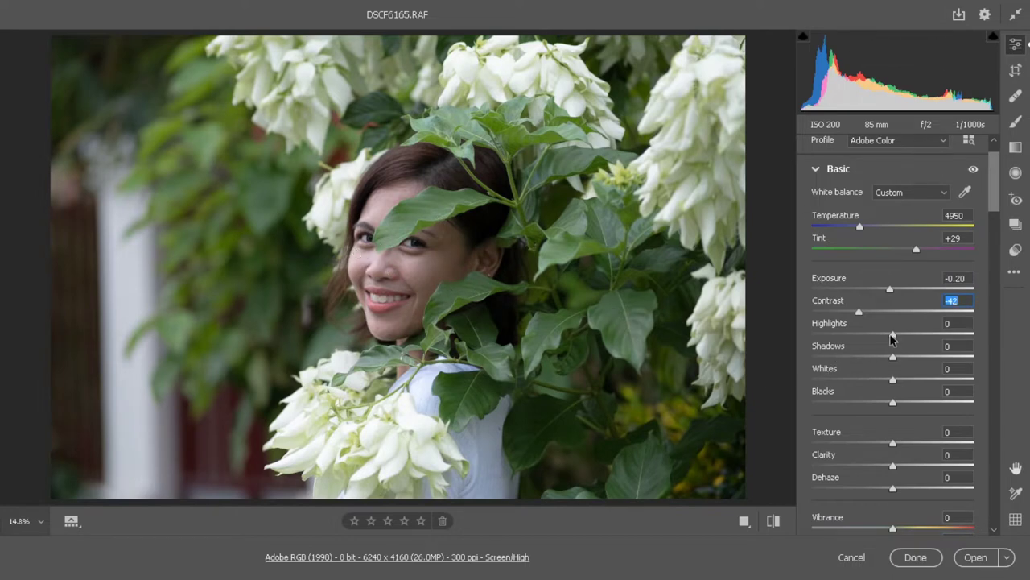
left_click_drag(893, 342, 809, 335)
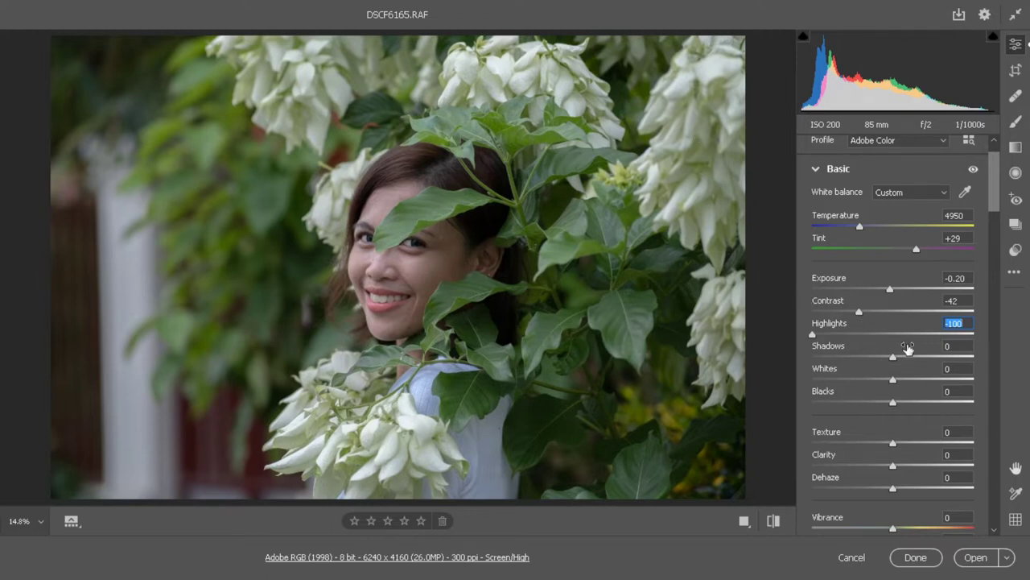
left_click_drag(894, 362, 923, 387)
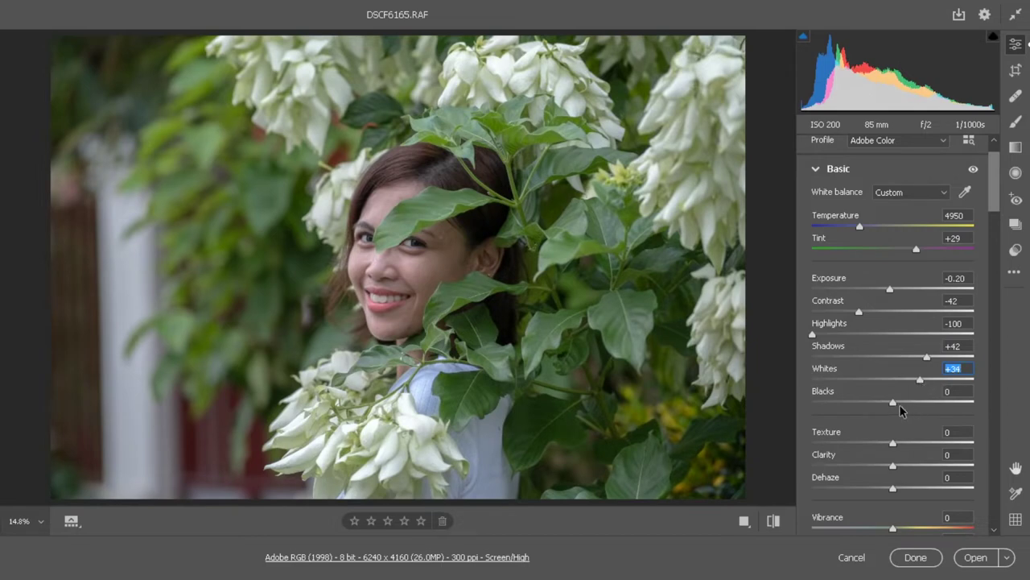
left_click_drag(892, 404, 888, 406)
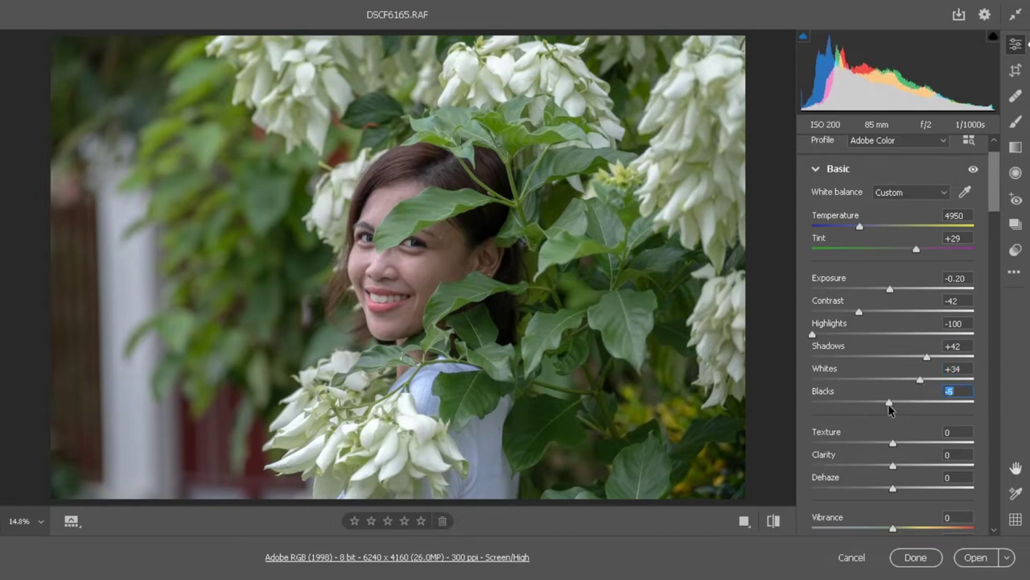
- Set Clarity to 20, Vibrance to +40 and Saturation to +6, then bring up the tone curve
scroll(995, 254, "down", 3)
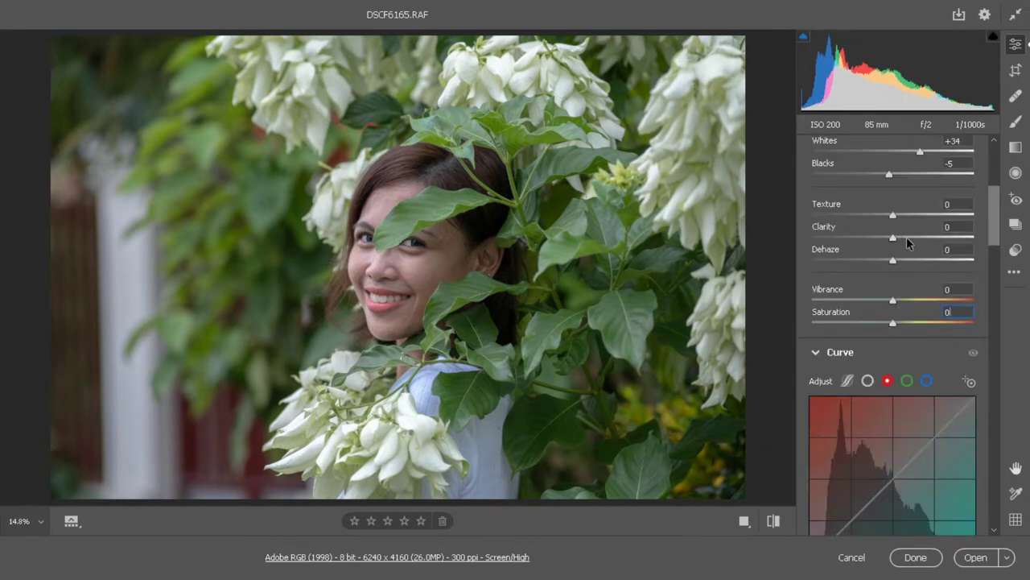
left_click_drag(894, 244, 911, 248)
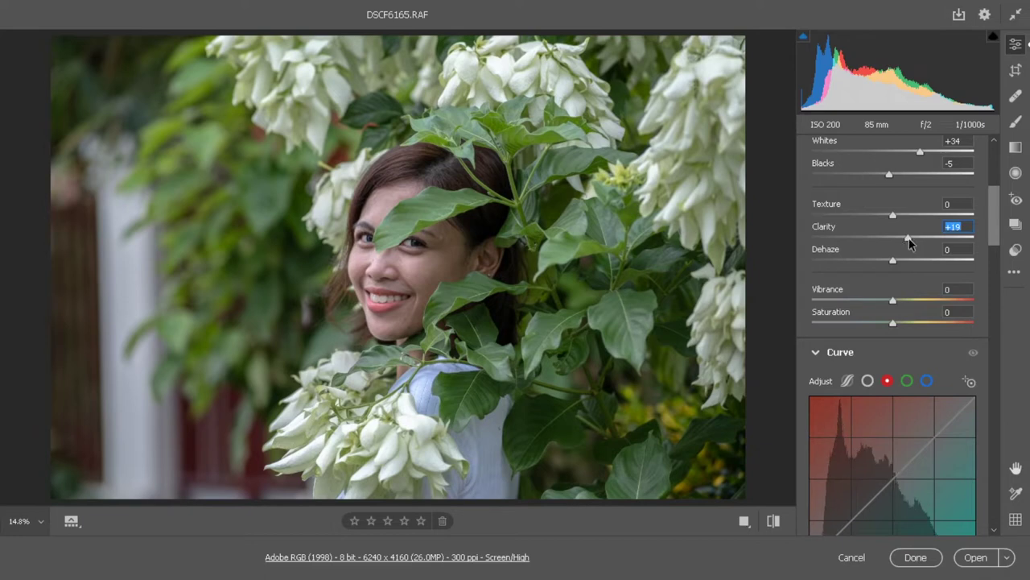
type("20")
left_click_drag(893, 301, 925, 302)
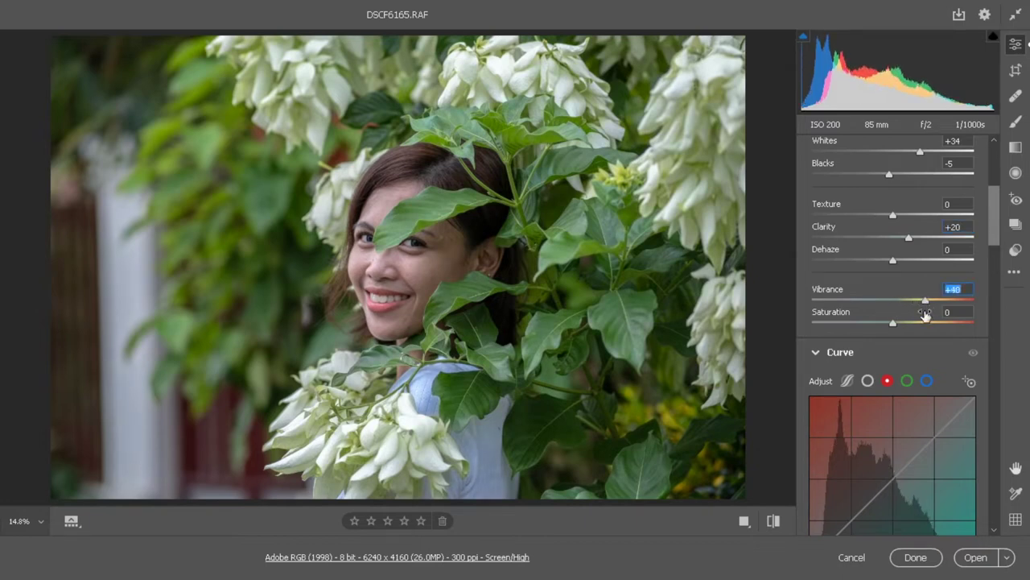
left_click_drag(895, 325, 900, 326)
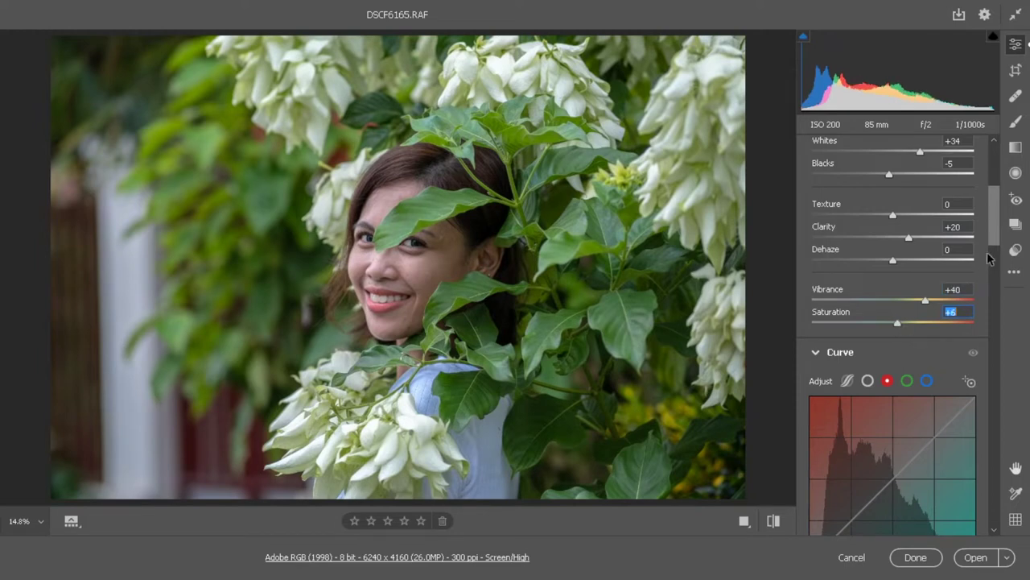
left_click_drag(997, 233, 997, 262)
left_click(868, 202)
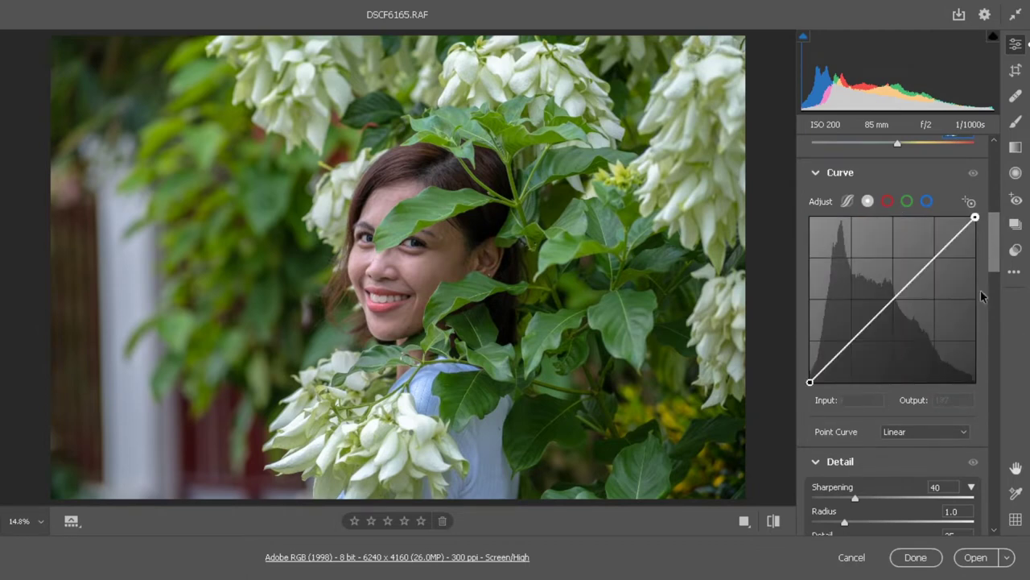
- Add shadow, midtone and highlight anchor points along the red channel's diagonal
left_click(888, 202)
left_click(907, 202)
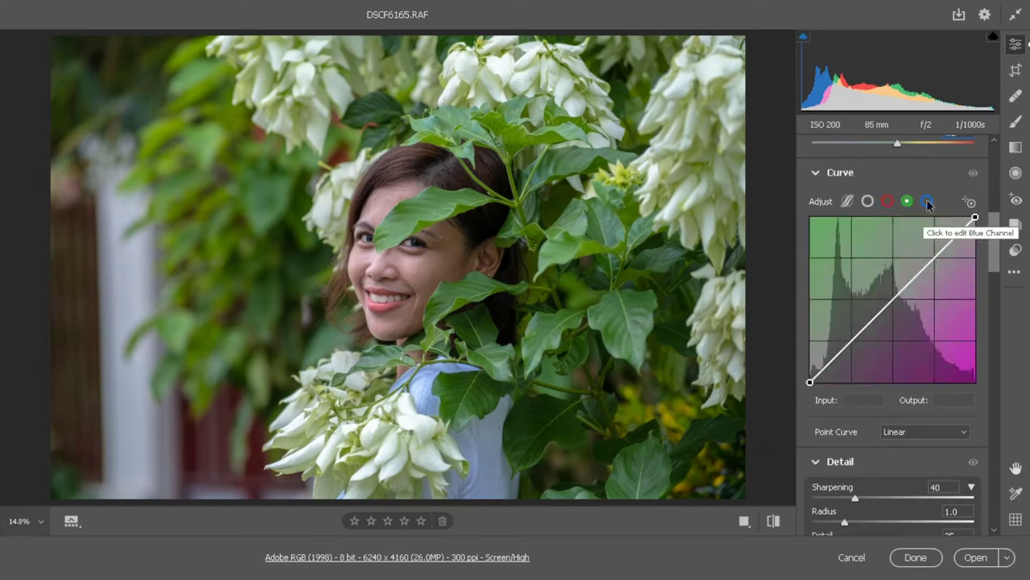
left_click(927, 202)
left_click(888, 202)
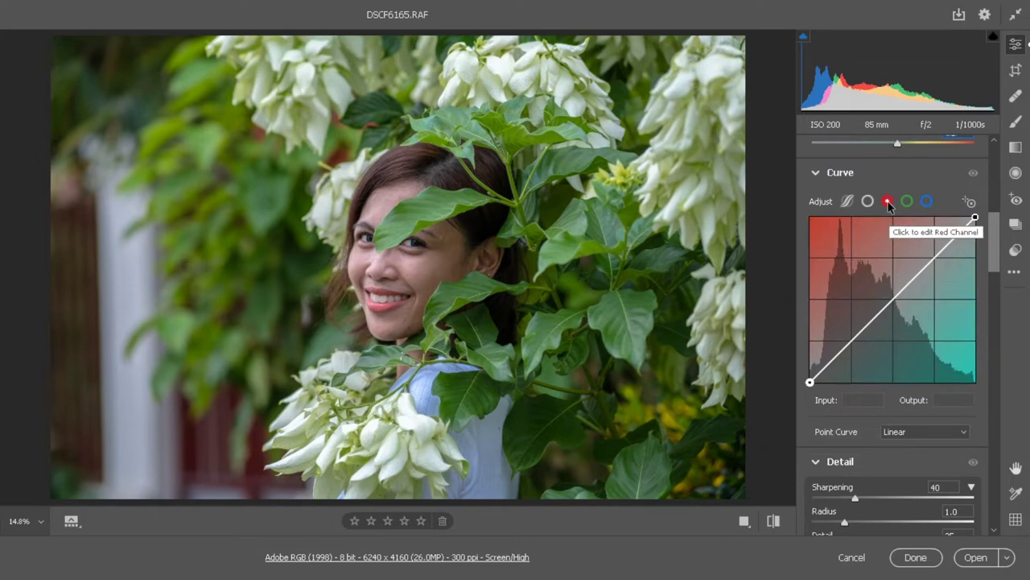
left_click(851, 339)
left_click(894, 298)
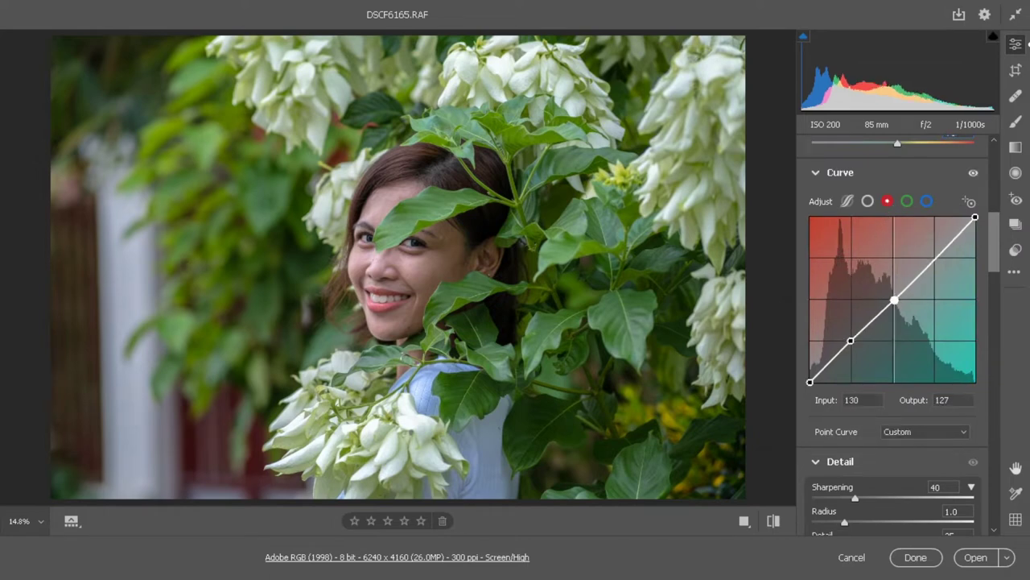
left_click(937, 259)
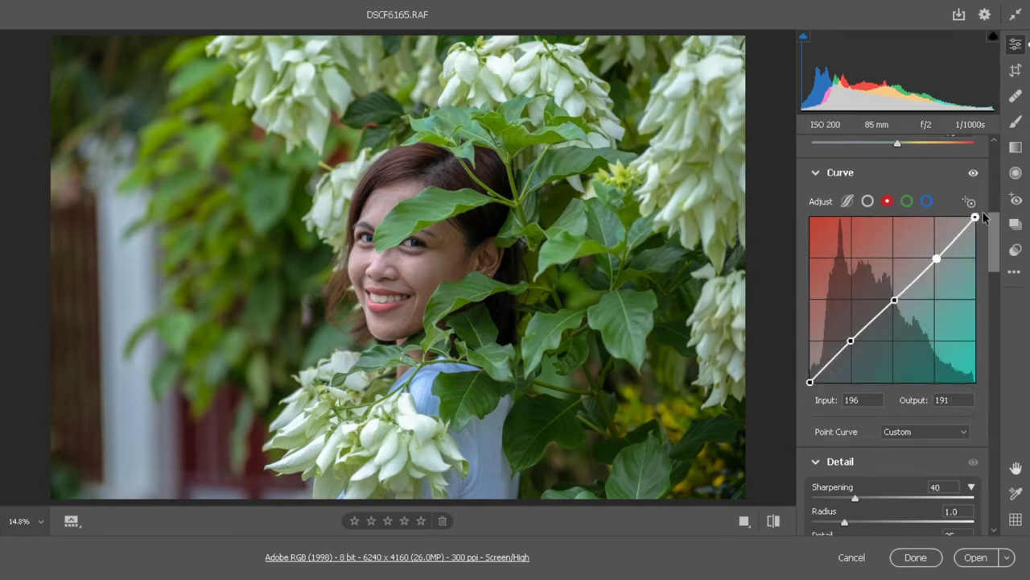
- Add the same three shadow, midtone and highlight anchor points to the green and blue curves
left_click(907, 202)
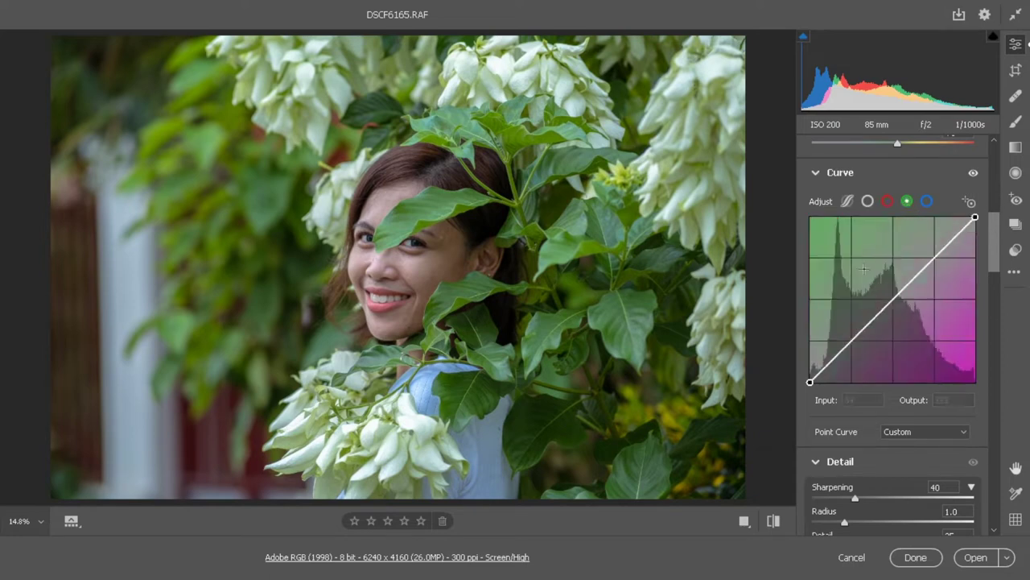
left_click(850, 342)
left_click(892, 300)
left_click(934, 257)
left_click(927, 202)
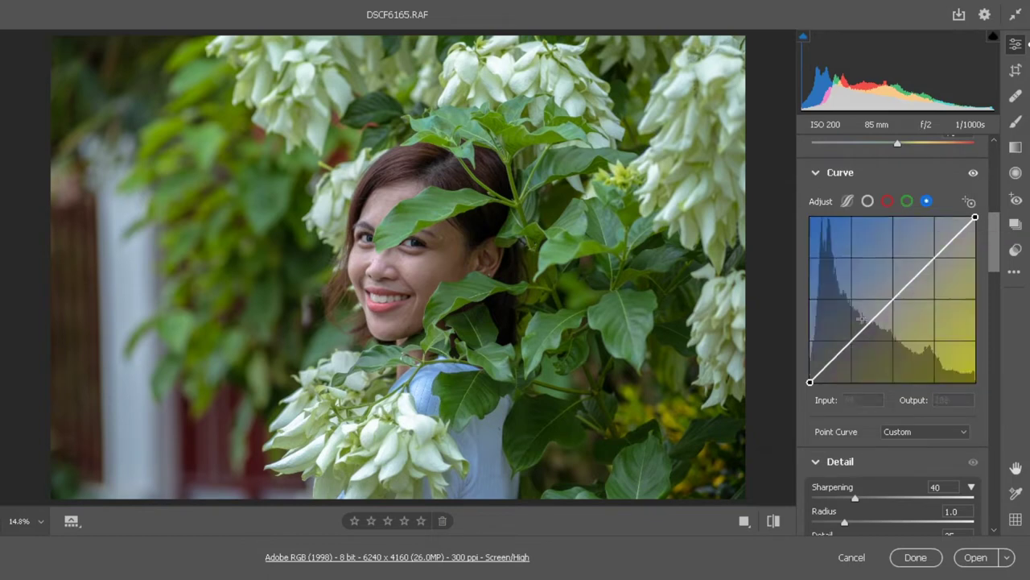
left_click(851, 339)
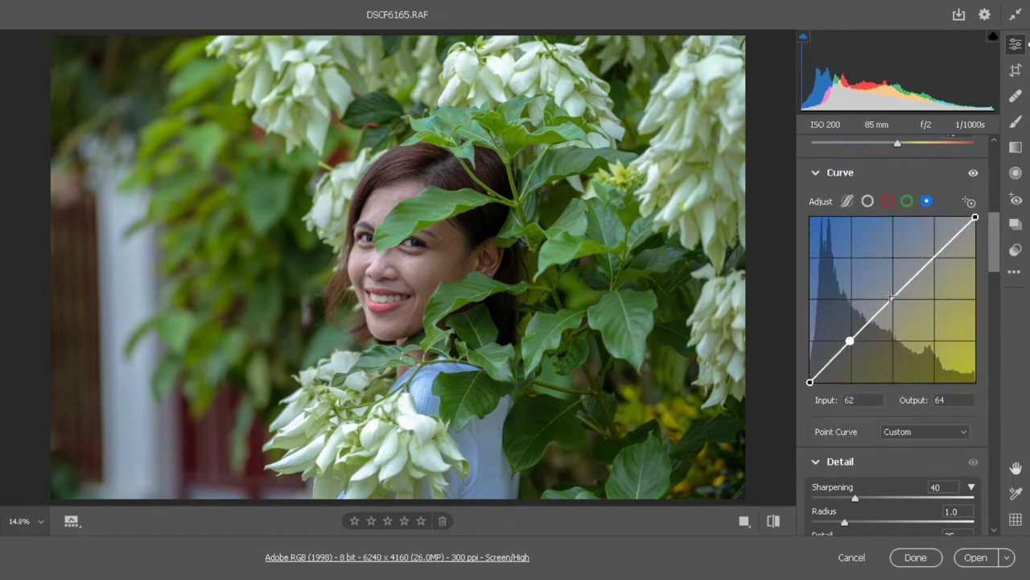
left_click(891, 297)
left_click(935, 258)
- Check the green and blue curves, ending back on the red channel
left_click(887, 201)
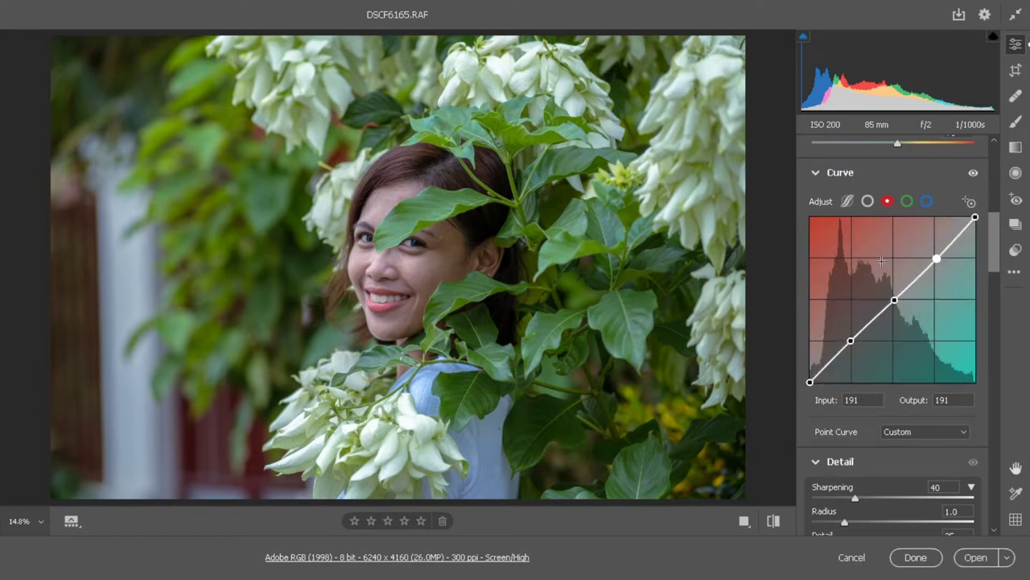
left_click(907, 201)
left_click(926, 201)
left_click(888, 202)
- On the red curve, lift the black point, lower the shadow point and raise the highlight point
left_click_drag(810, 382, 810, 371)
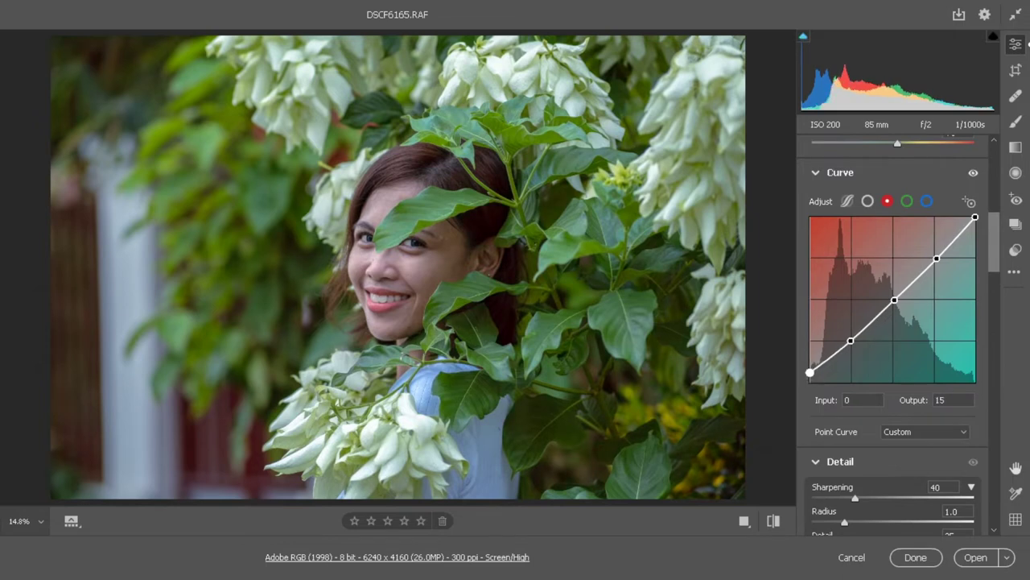
left_click_drag(850, 341, 852, 352)
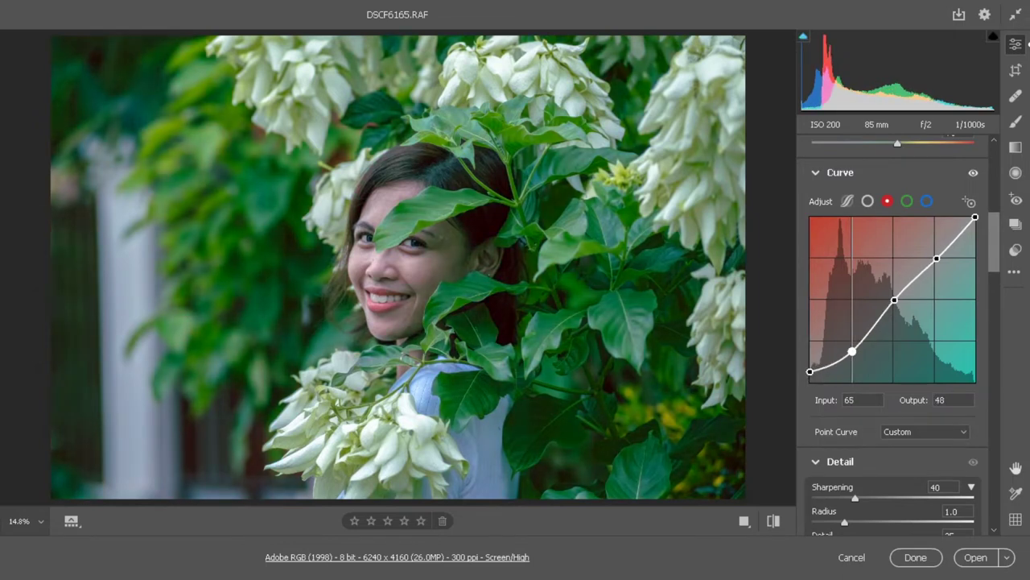
left_click(893, 300)
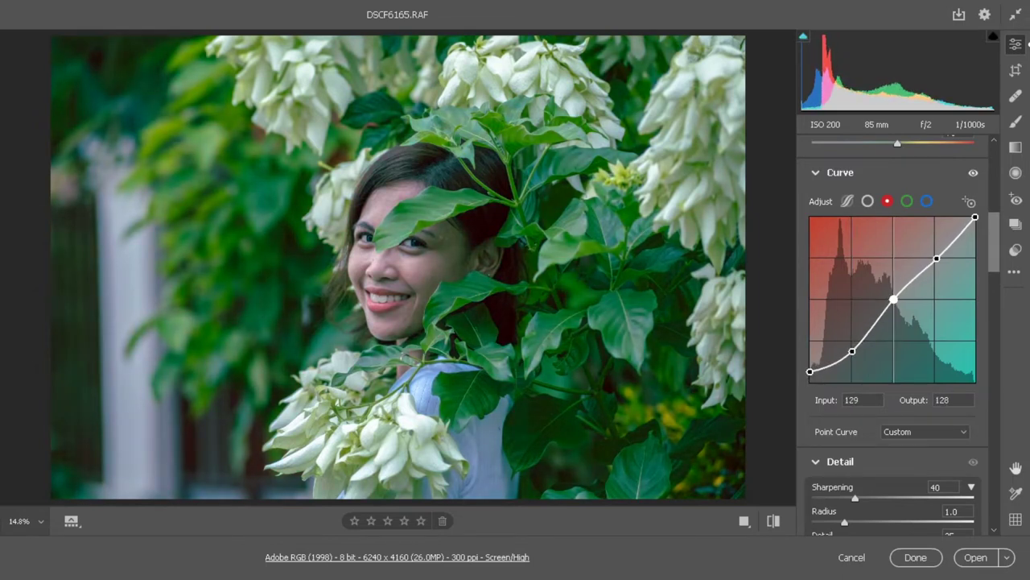
mouse_move(938, 259)
left_mouse_down()
mouse_move(936, 242)
mouse_move(976, 219)
mouse_move(937, 247)
left_mouse_up()
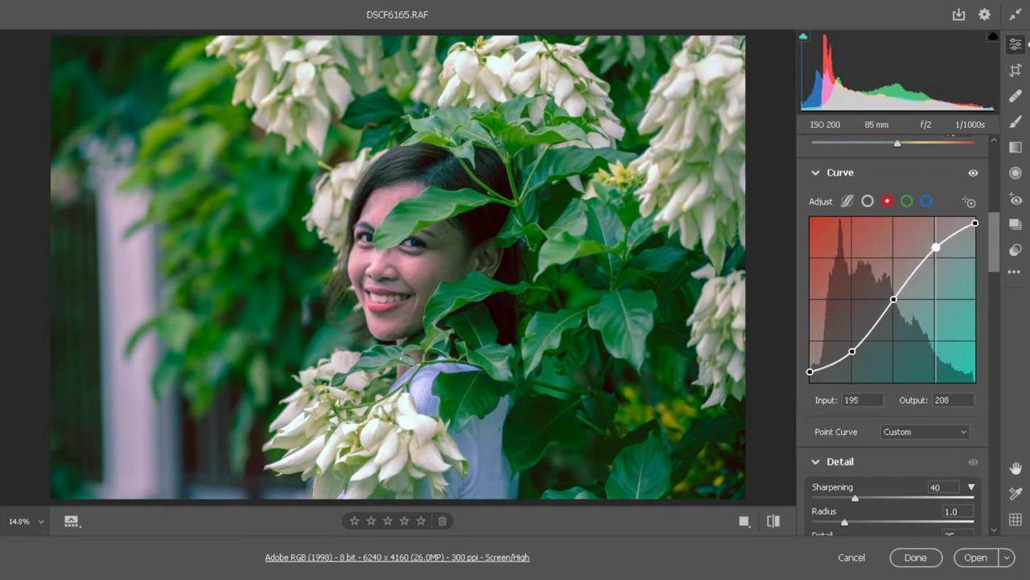
- On the green curve, lift the black point, lower the shadow point and raise the highlights
left_click(907, 201)
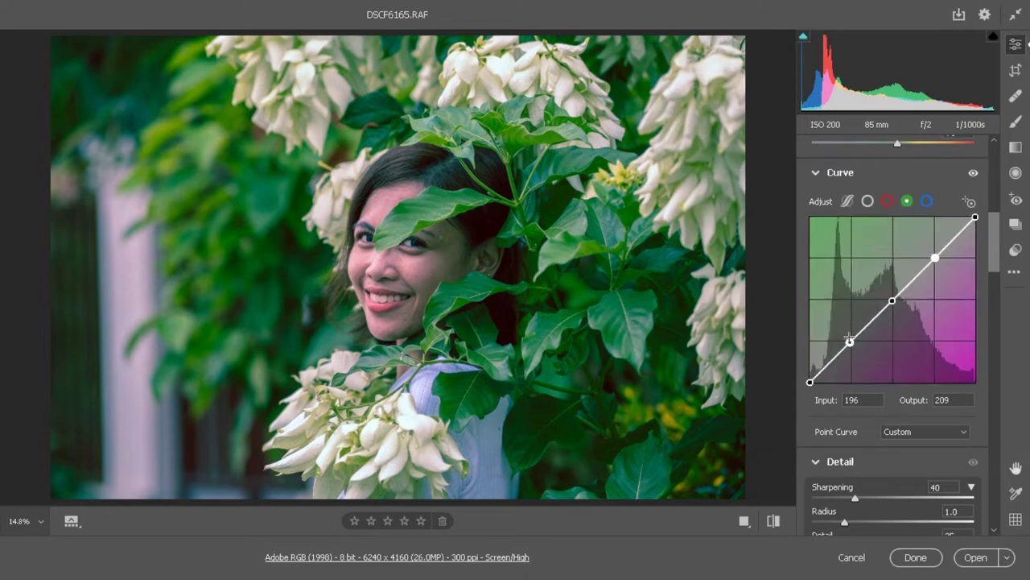
left_click_drag(809, 382, 810, 372)
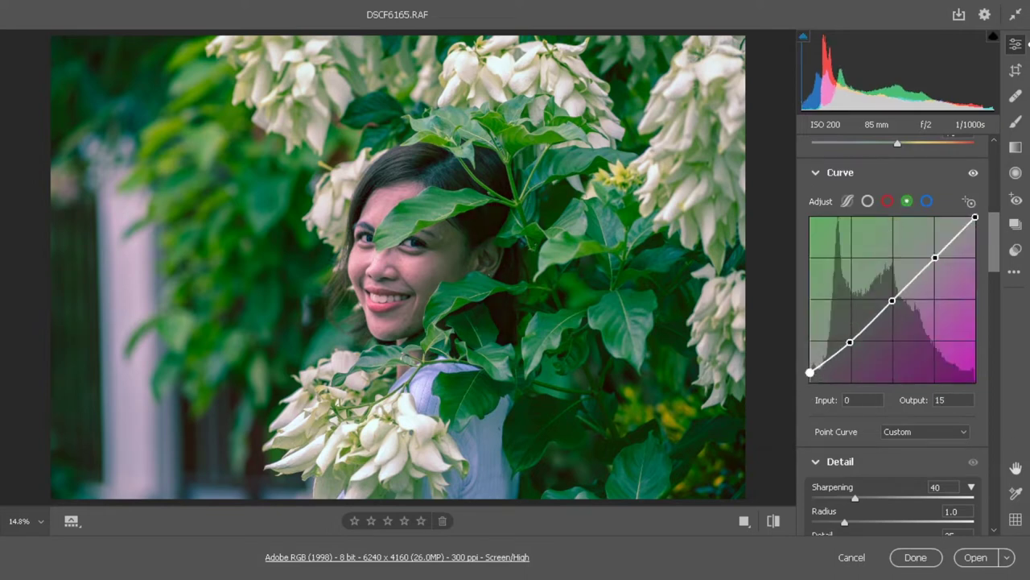
left_click_drag(850, 342, 852, 350)
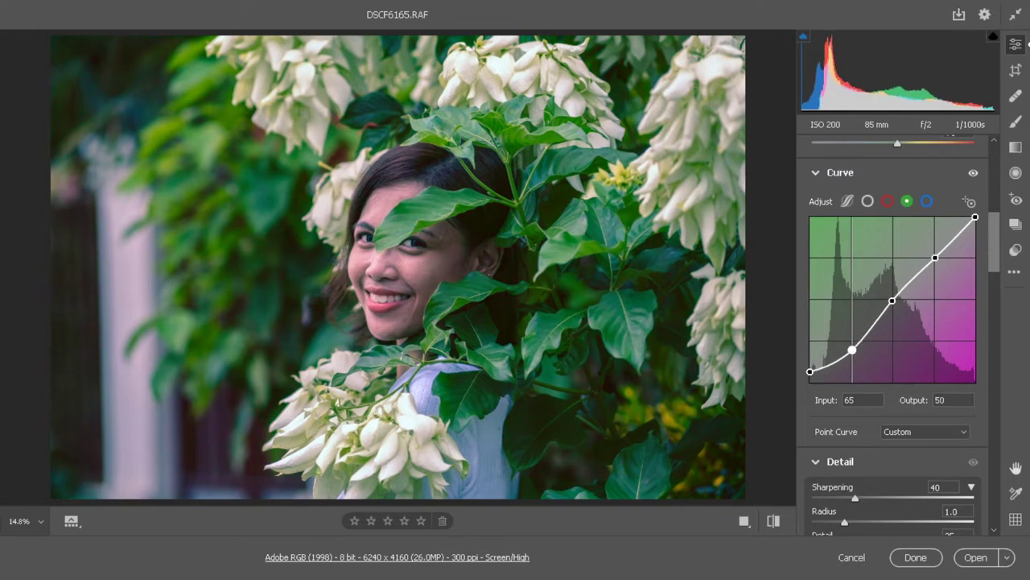
left_click(892, 300)
left_click_drag(934, 258, 975, 225)
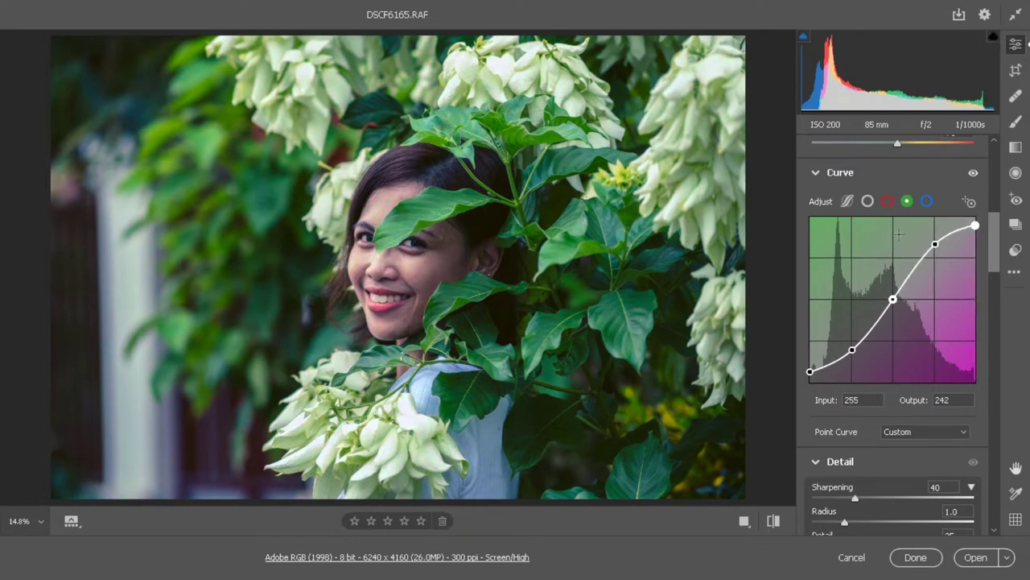
- Shape the blue curve into an S: lifted black point, lowered shadows, raised highlights
left_click(926, 200)
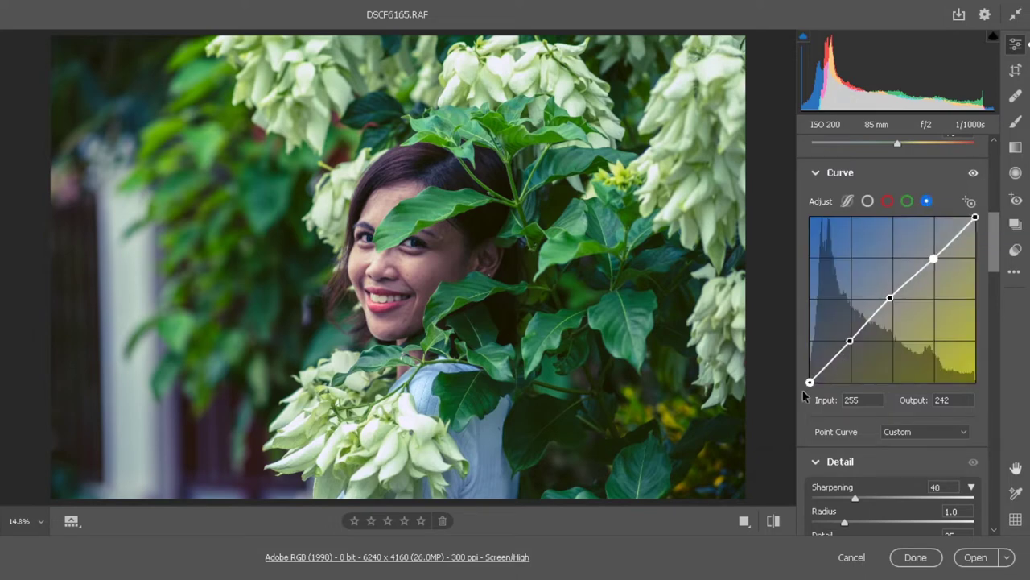
left_click_drag(810, 382, 810, 372)
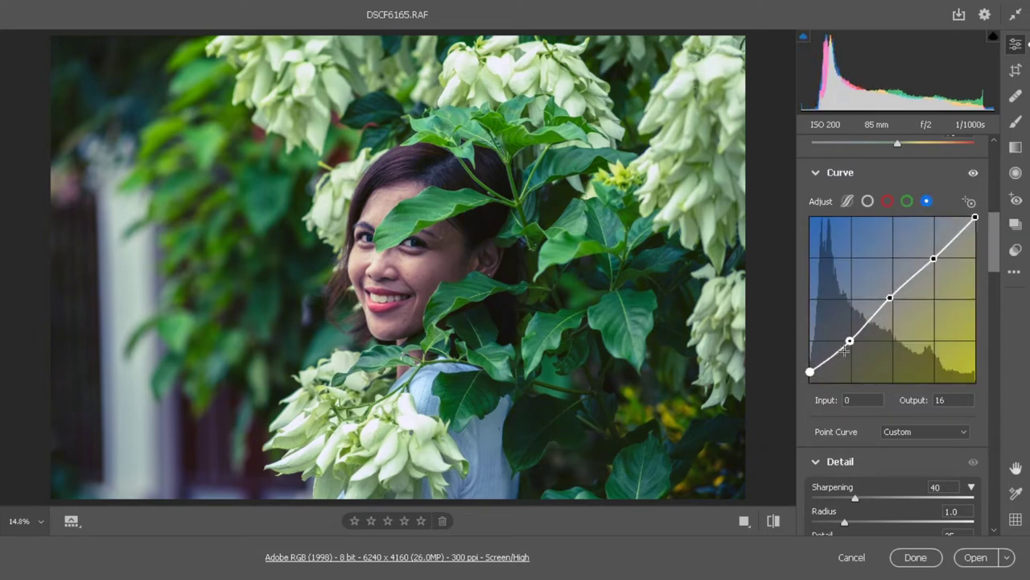
left_click_drag(850, 340, 849, 350)
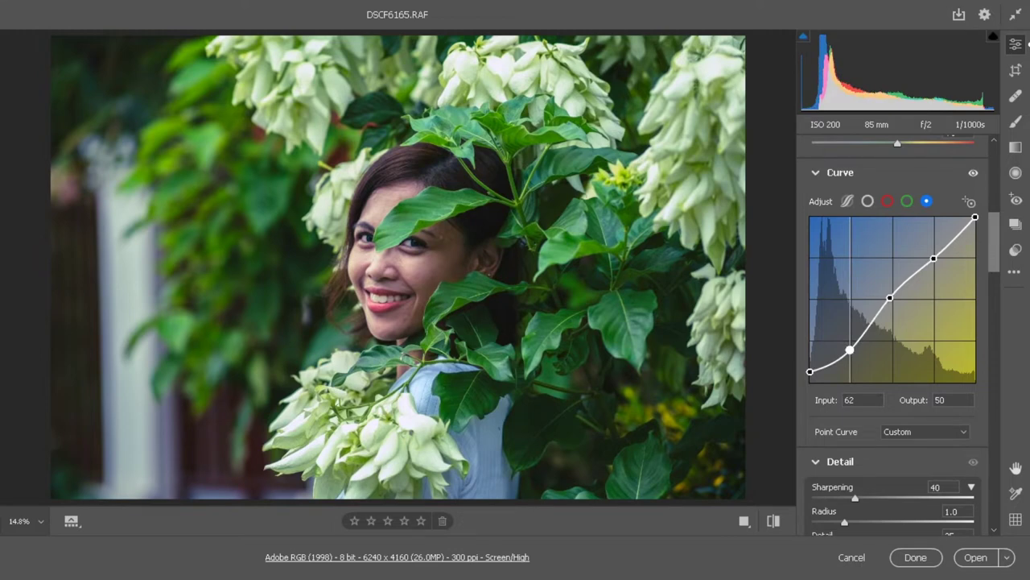
left_click(890, 298)
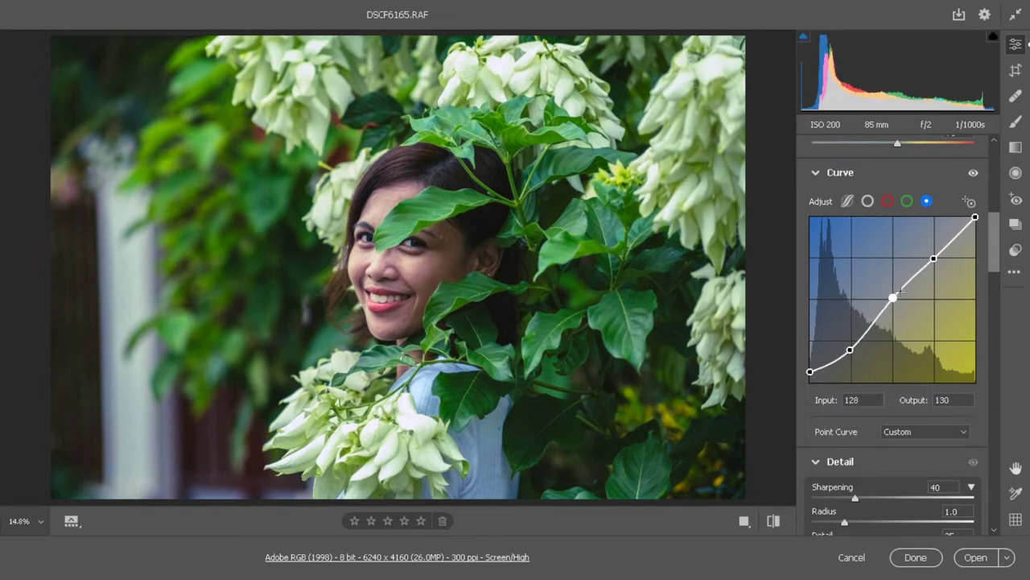
left_click_drag(933, 259, 975, 229)
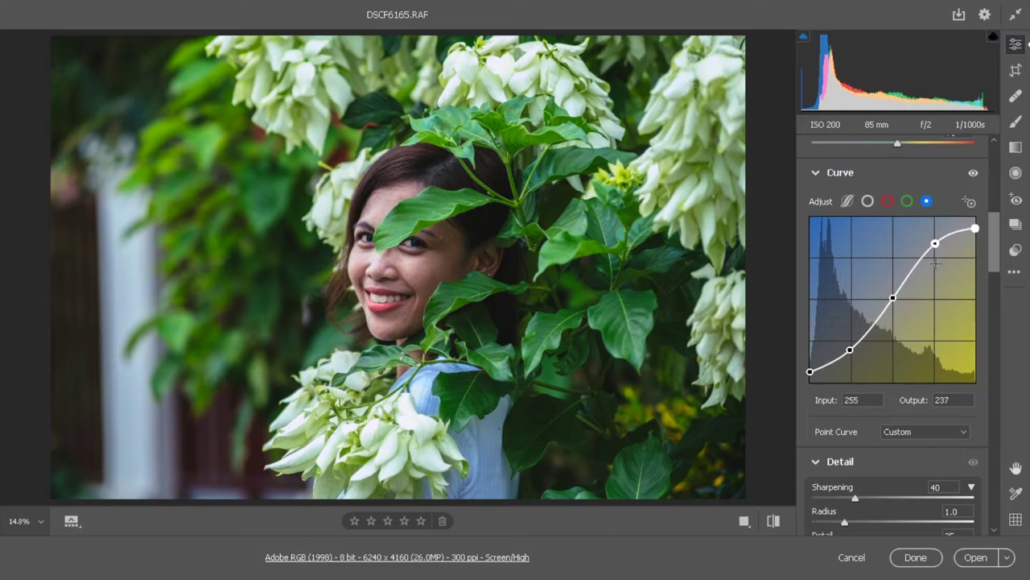
left_click_drag(933, 255, 925, 264)
left_click_drag(850, 349, 851, 351)
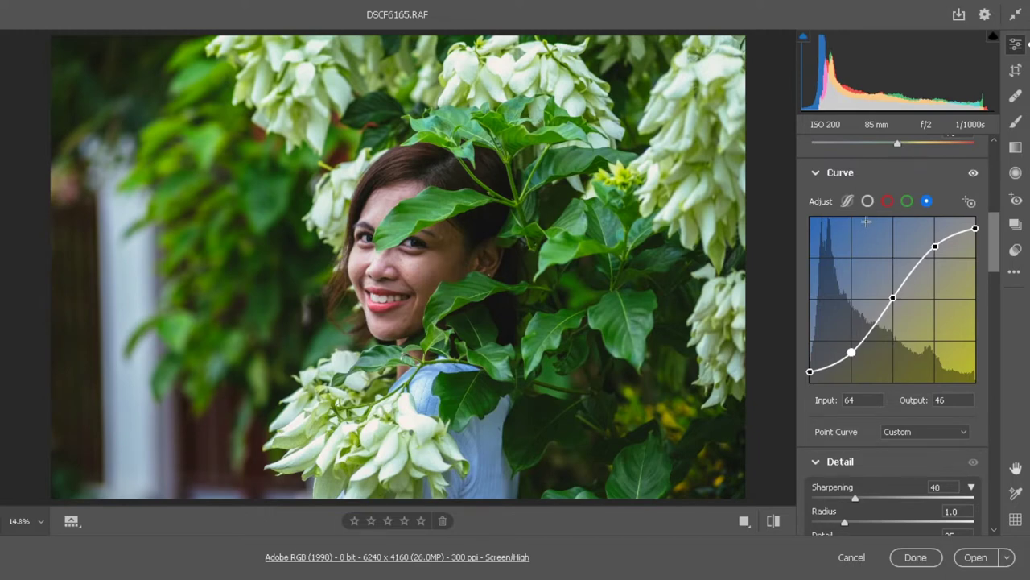
- Recheck the red black point and lower the green curve's white point to 236
left_click(887, 201)
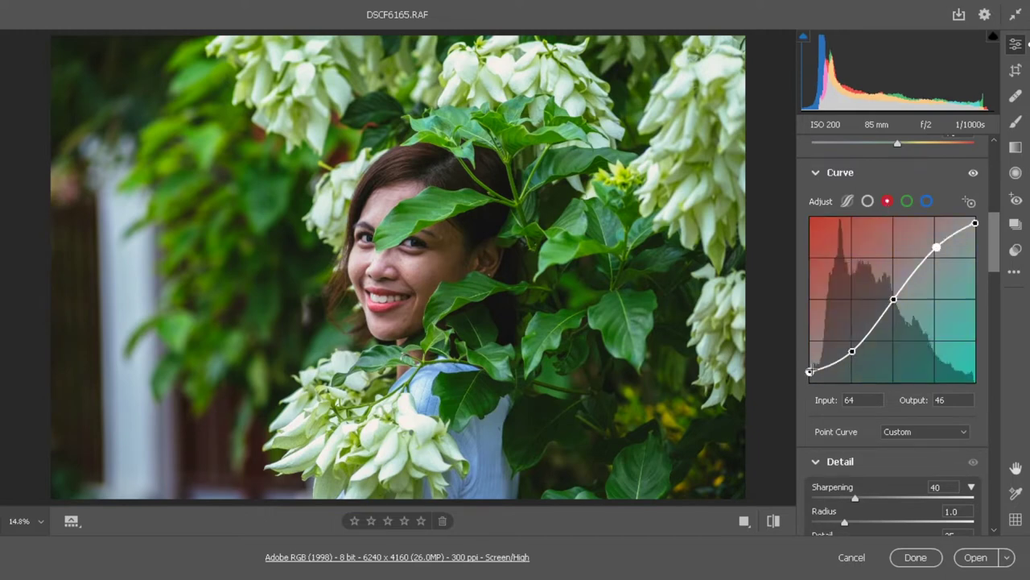
left_click(810, 371)
left_click(906, 203)
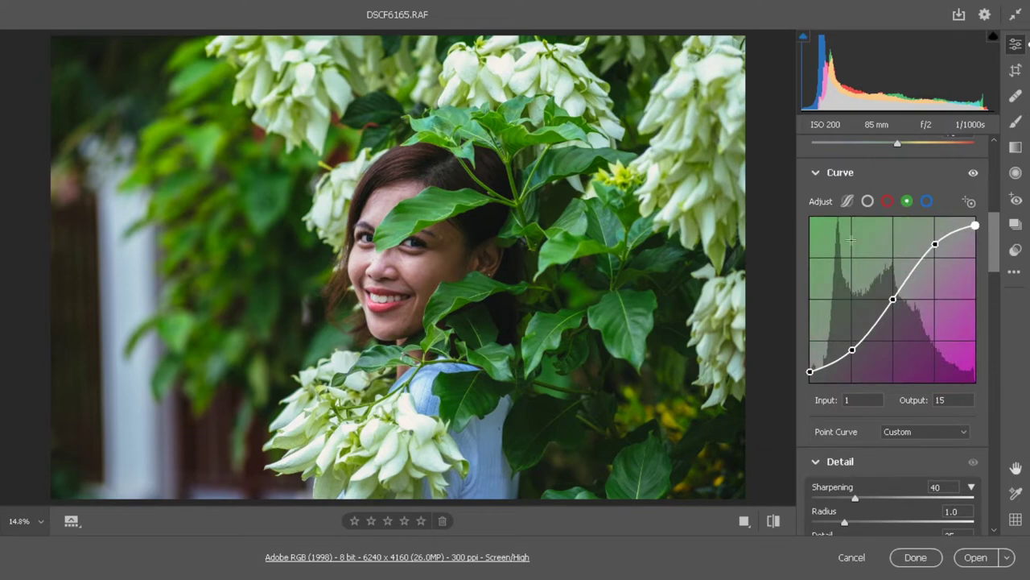
left_click(888, 201)
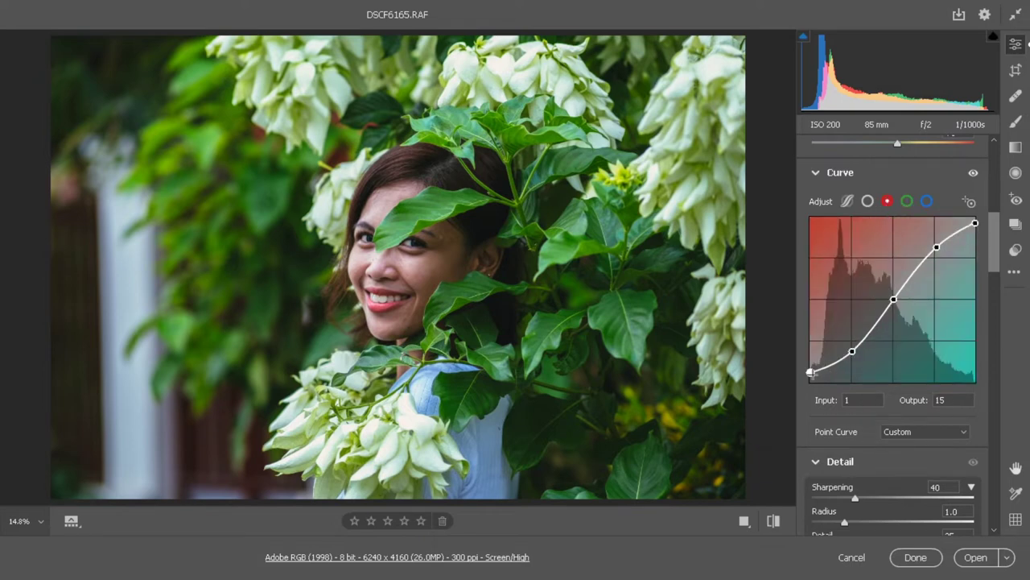
left_click(811, 372)
left_click(927, 202)
left_click(905, 201)
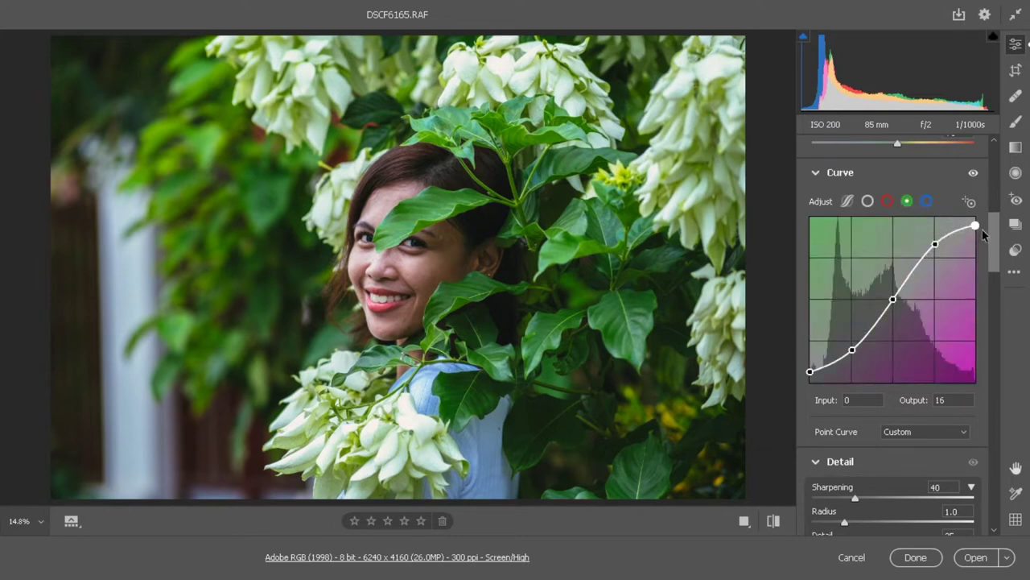
left_click_drag(979, 228, 977, 234)
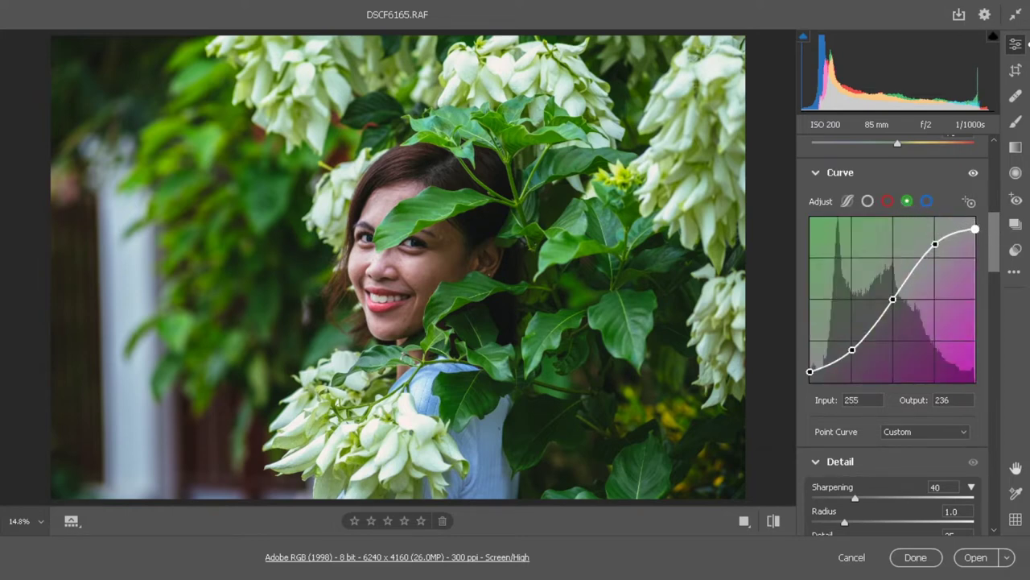
left_click(886, 201)
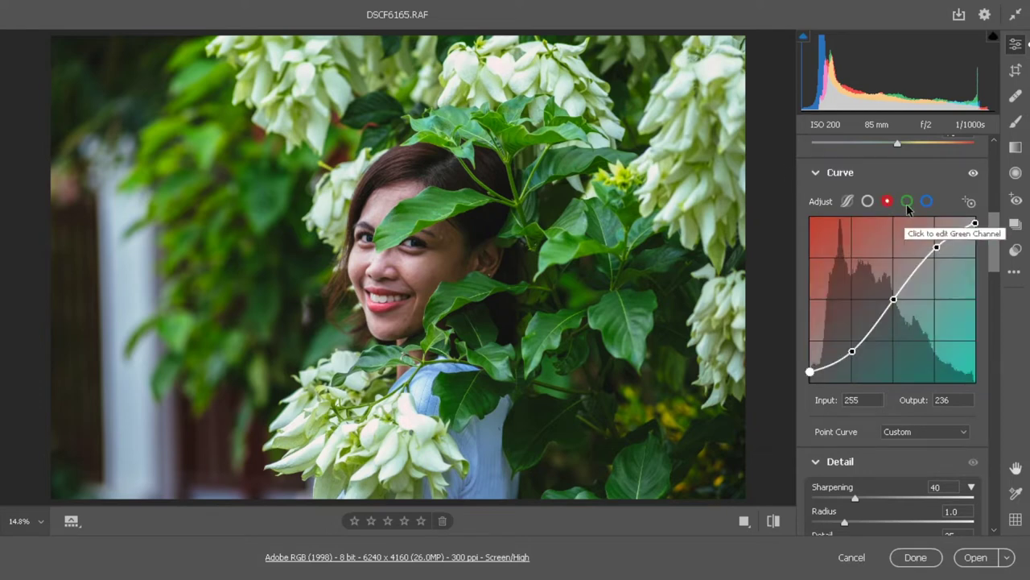
- Toggle the curve adjustment off and back on to compare before and after
left_click(974, 174)
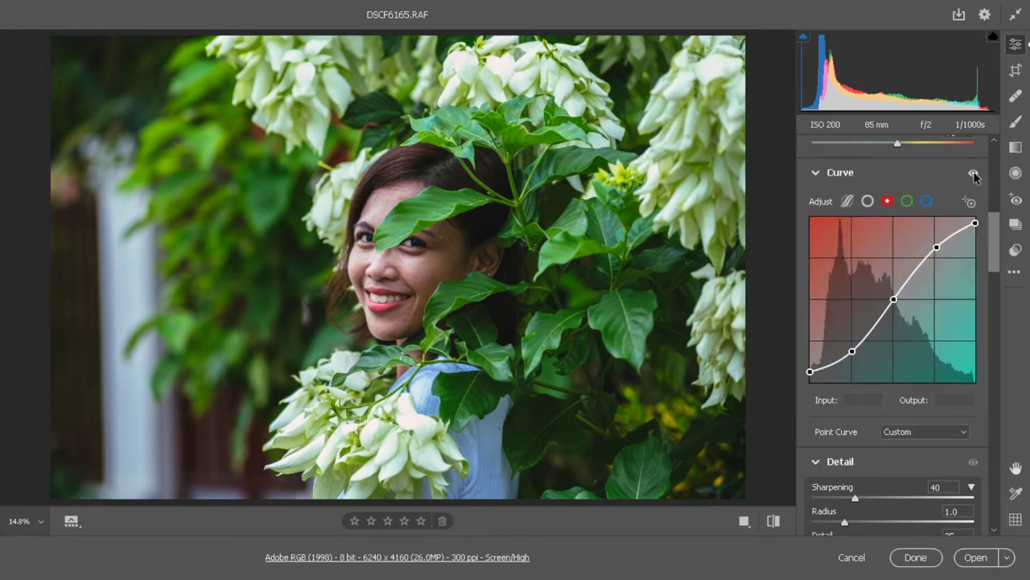
left_click(974, 174)
left_click(973, 172)
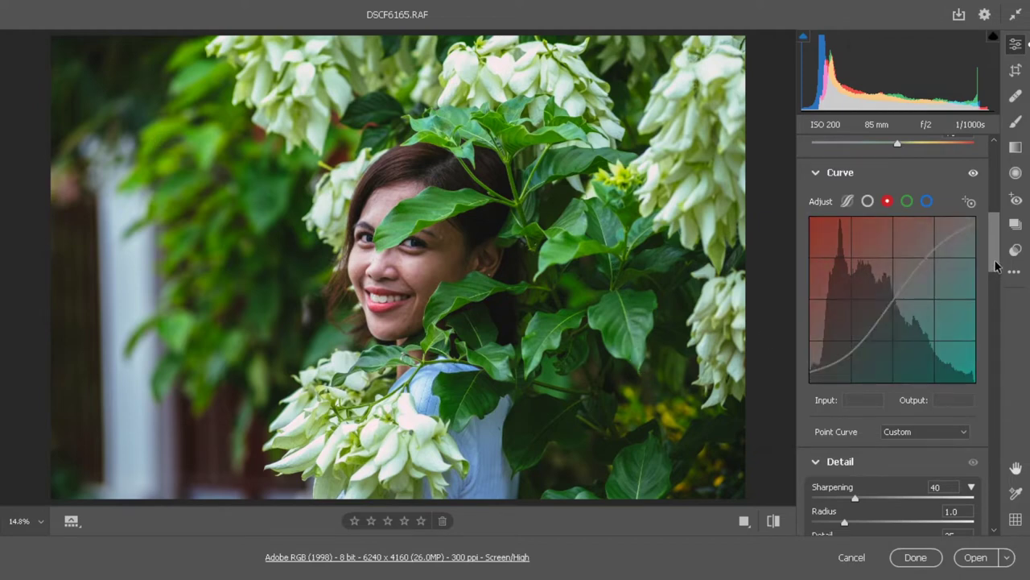
- Lower Sharpening to 25 and raise Masking to 98 using the Alt grayscale preview
scroll(996, 265, "down", 3)
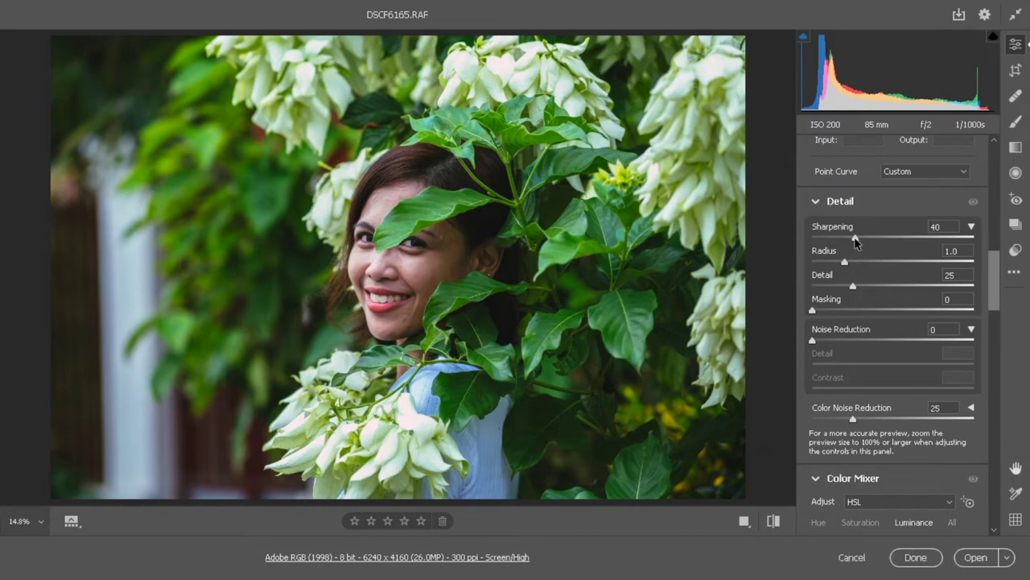
left_click_drag(855, 240, 838, 242)
key("alt")
left_click_drag(815, 312, 967, 320)
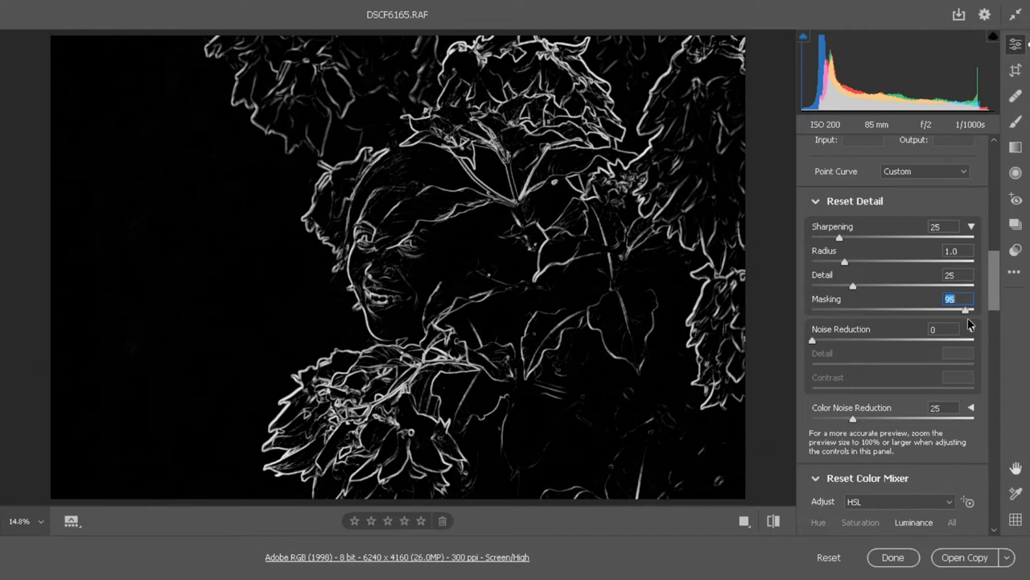
left_click_drag(970, 324, 973, 324)
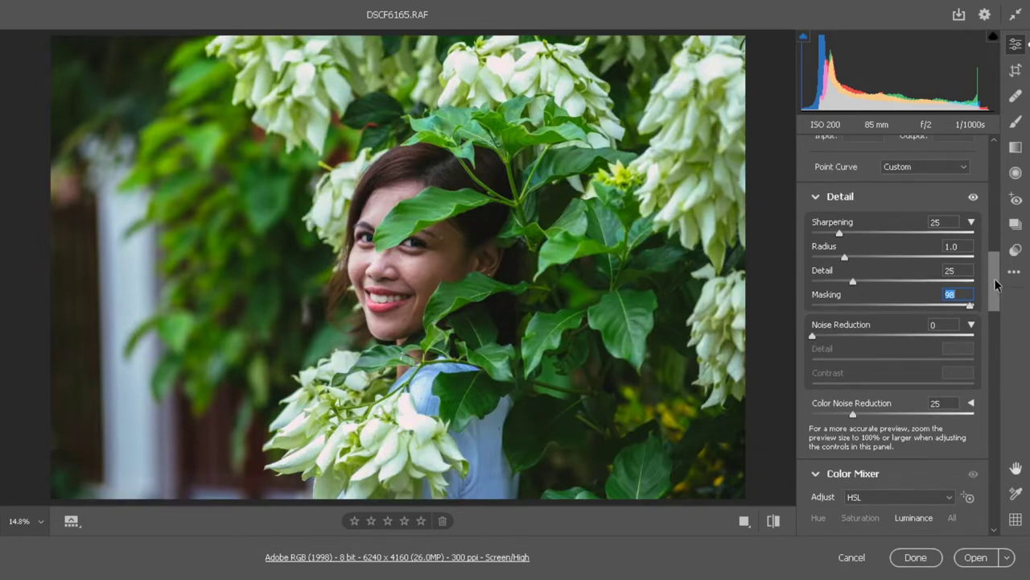
scroll(996, 283, "down", 1)
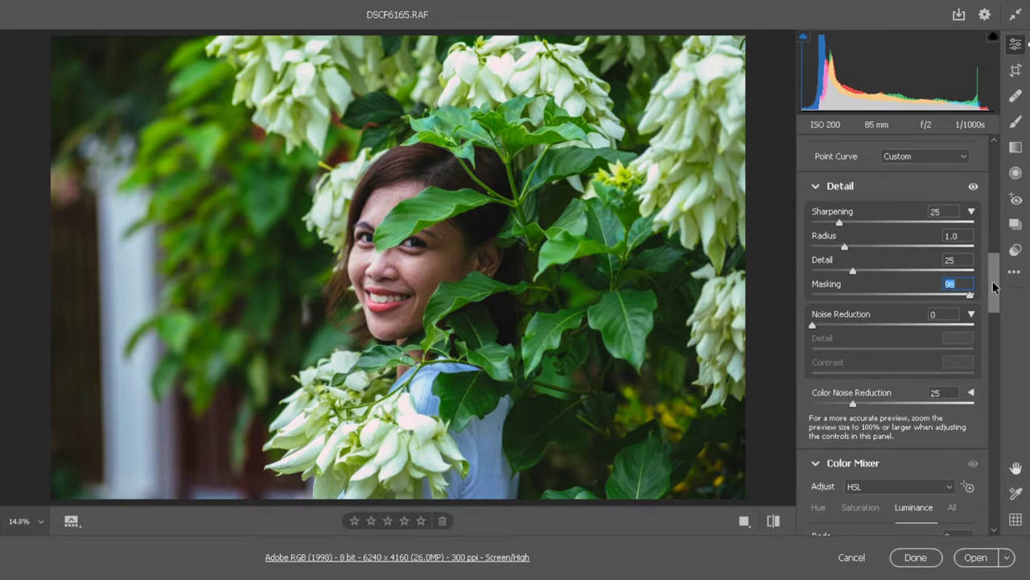
left_click_drag(997, 274, 997, 513)
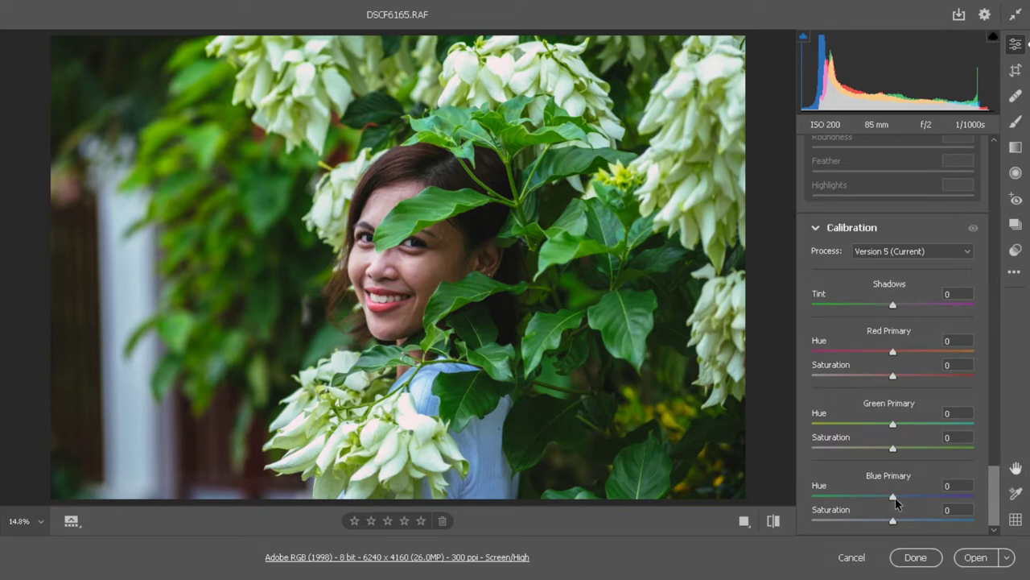
- Set Calibration Blue Primary hue -20, saturation +10 and Green Primary hue +9, saturation +3
mouse_move(895, 503)
left_mouse_down()
mouse_move(821, 490)
mouse_move(909, 501)
mouse_move(799, 495)
mouse_move(926, 500)
mouse_move(878, 501)
left_mouse_up()
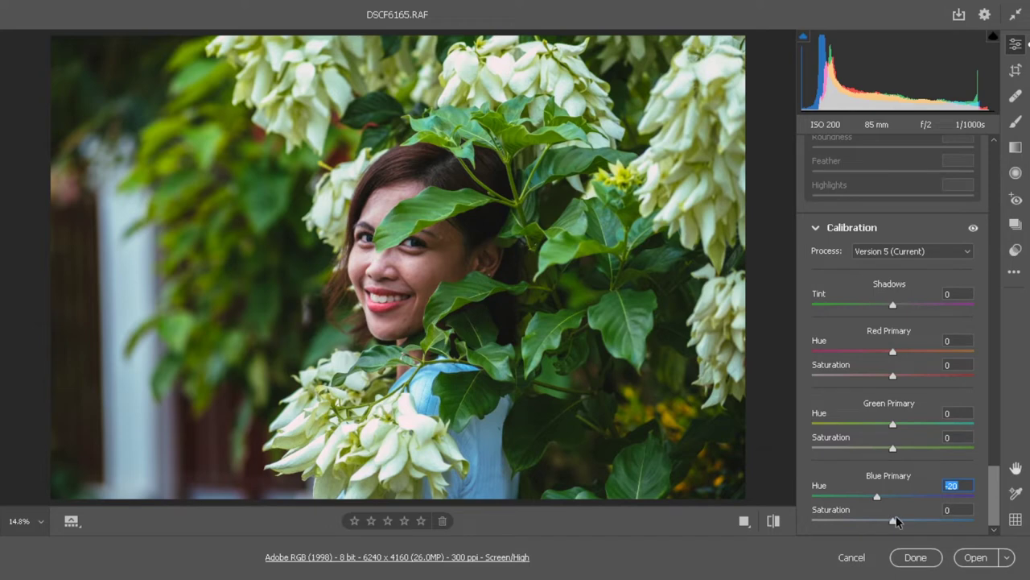
left_click_drag(894, 523, 901, 525)
left_click_drag(894, 427, 891, 448)
left_click(992, 473)
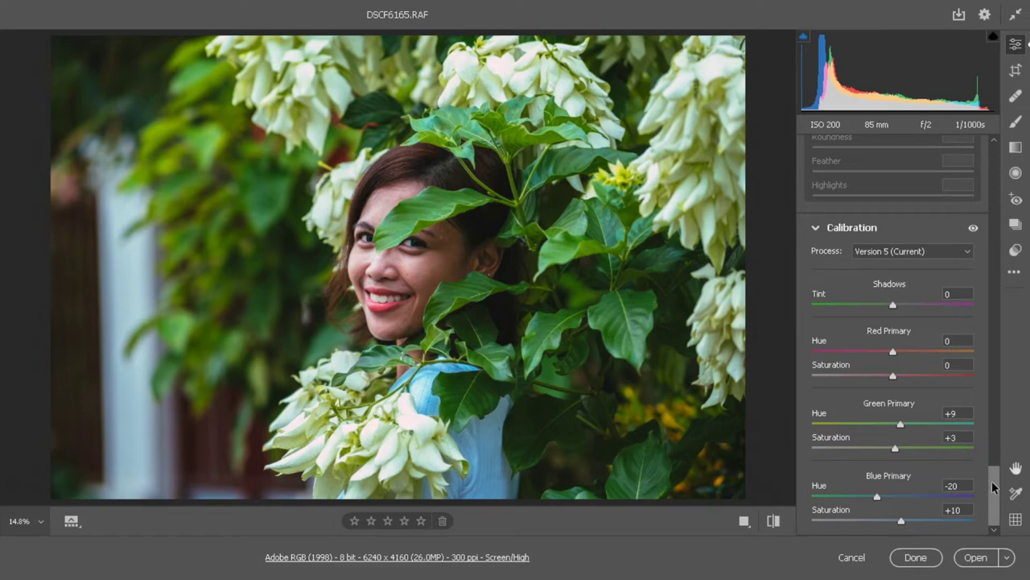
left_click_drag(996, 486, 999, 325)
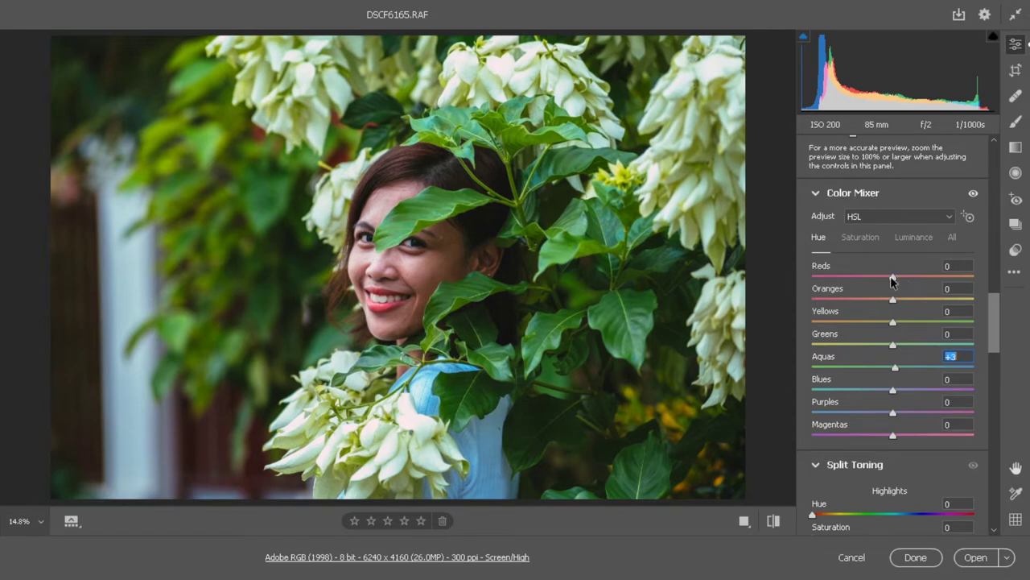
- Shift HSL hues: Reds -8, Yellows -79 toward orange, Greens +20, Aquas +13, Blues +8
left_click_drag(894, 278, 886, 281)
left_click_drag(891, 323, 830, 330)
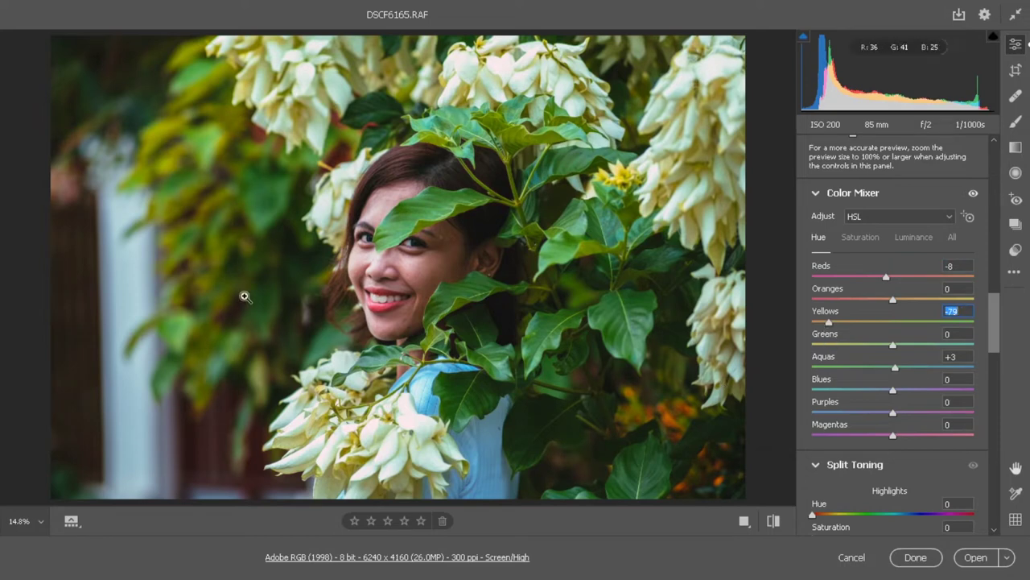
left_click_drag(894, 348, 903, 368)
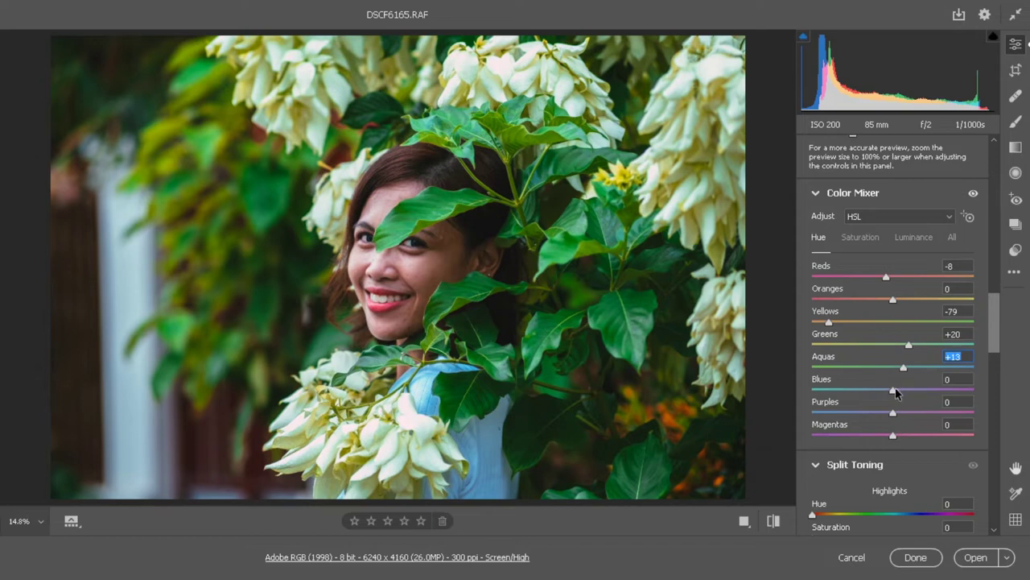
left_click_drag(894, 391, 900, 392)
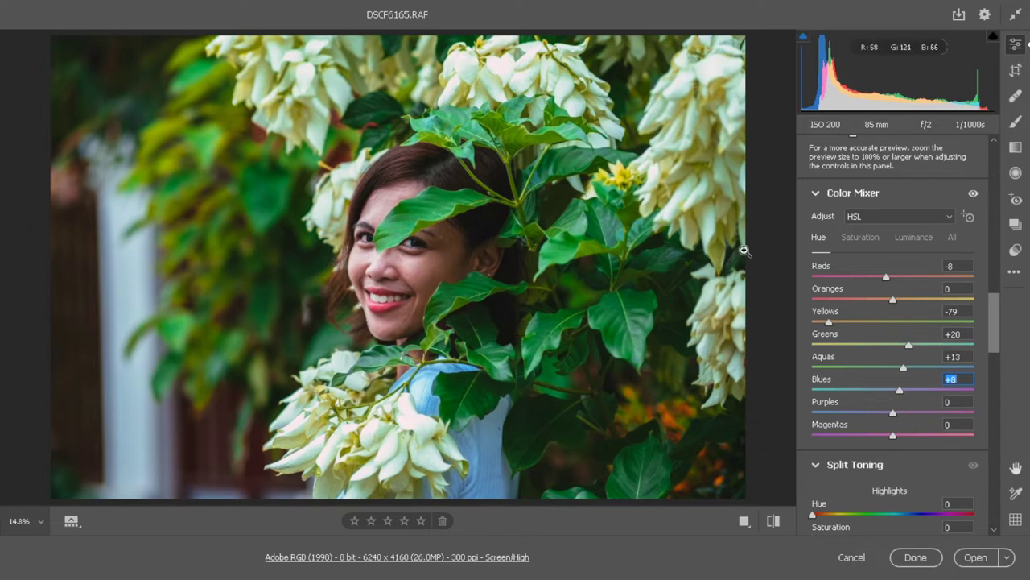
- Set HSL saturation Reds +22, Oranges +13, Yellows -5, Greens -18, Aquas -7, Blues -58
left_click(860, 238)
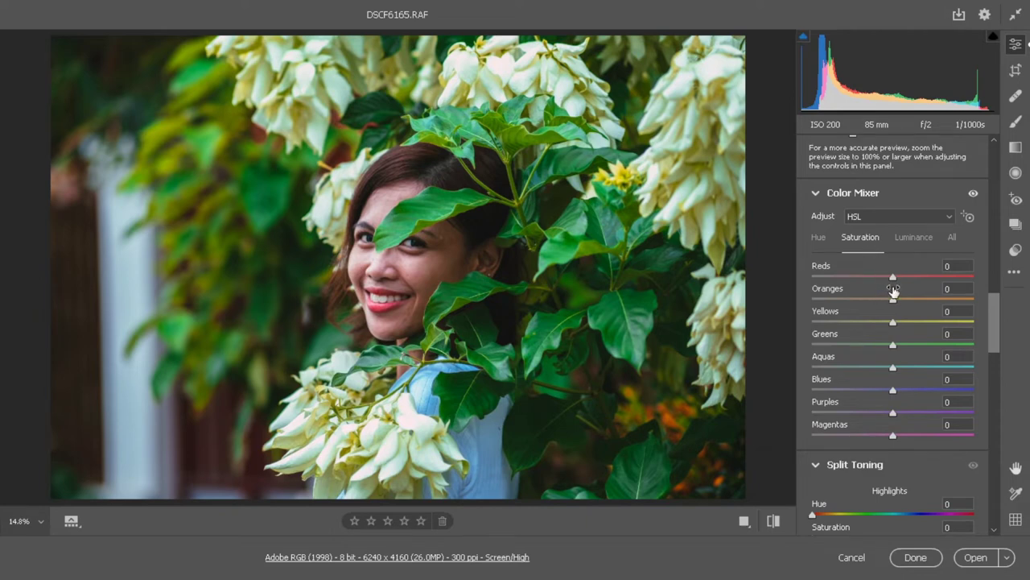
left_click_drag(893, 275, 879, 346)
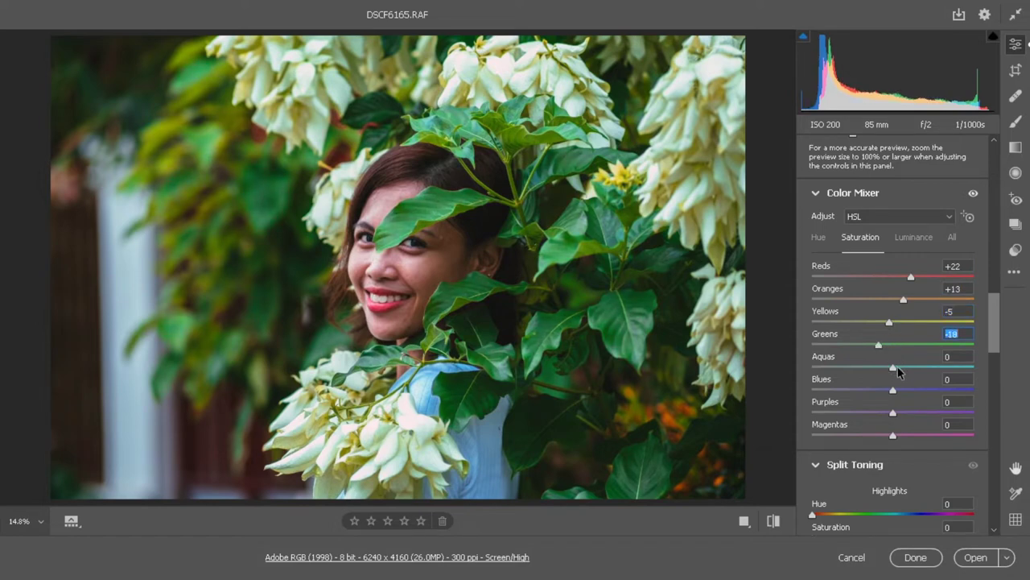
left_click_drag(898, 366, 890, 368)
left_click_drag(893, 390, 859, 393)
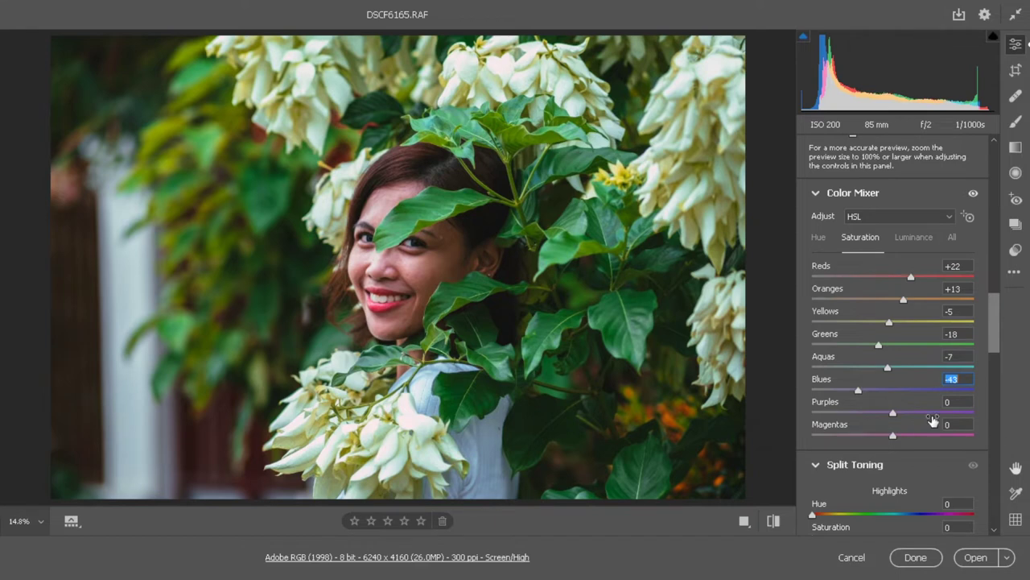
mouse_move(864, 391)
left_mouse_down()
mouse_move(813, 394)
mouse_move(850, 398)
left_mouse_up()
- In Luminance, darken reds, greens and blues slightly and brighten oranges and yellows
left_click(913, 238)
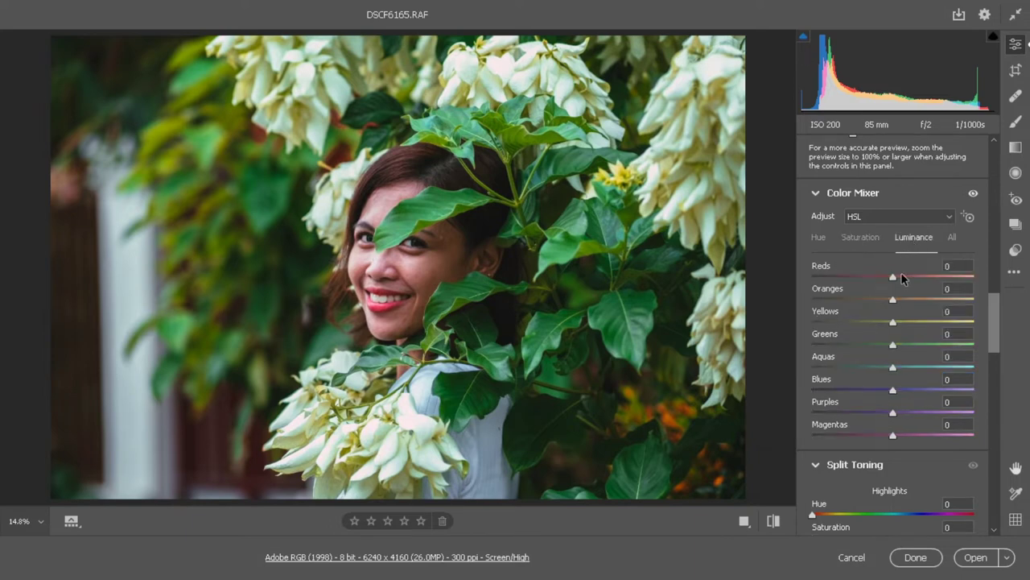
left_click_drag(893, 279, 886, 283)
mouse_move(894, 301)
left_mouse_down()
mouse_move(919, 306)
mouse_move(903, 310)
left_mouse_up()
mouse_move(895, 320)
left_mouse_down()
mouse_move(921, 331)
mouse_move(897, 330)
left_mouse_up()
mouse_move(893, 346)
left_mouse_down()
mouse_move(870, 347)
mouse_move(885, 349)
left_mouse_up()
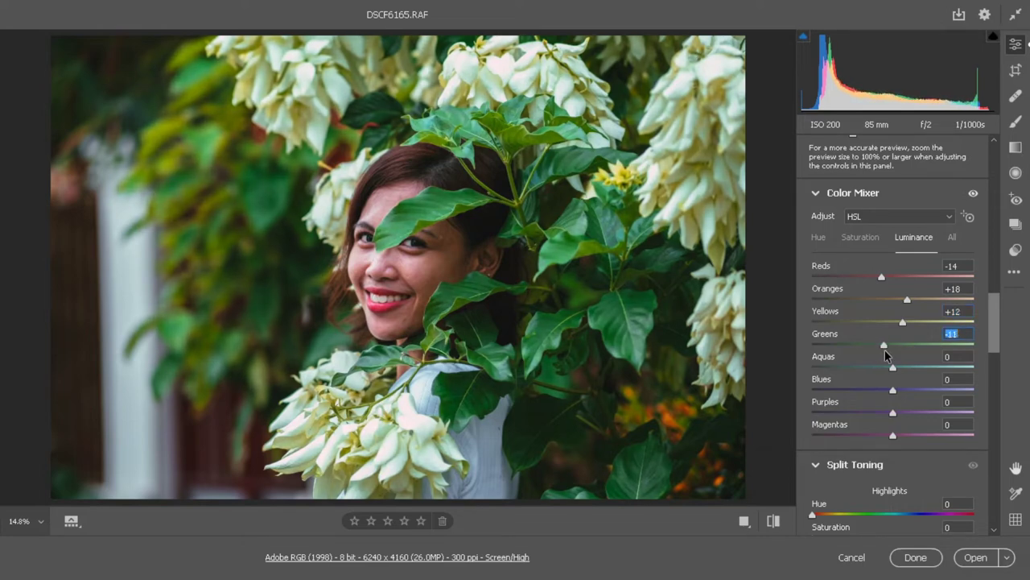
mouse_move(892, 376)
left_mouse_down()
mouse_move(879, 376)
mouse_move(892, 366)
mouse_move(884, 368)
left_mouse_up()
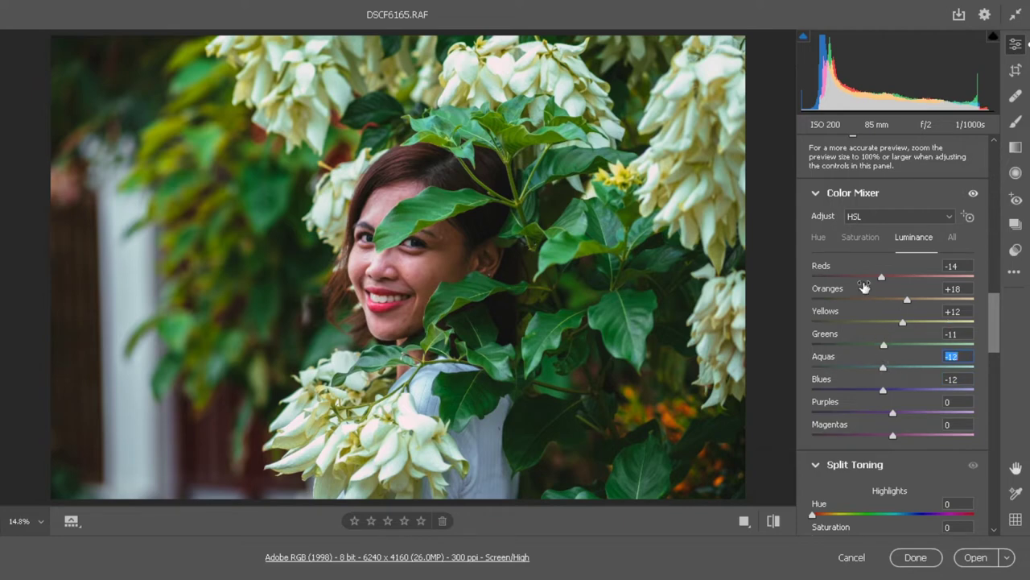
- Review the Color Mixer's Hue and Saturation values
left_click(818, 240)
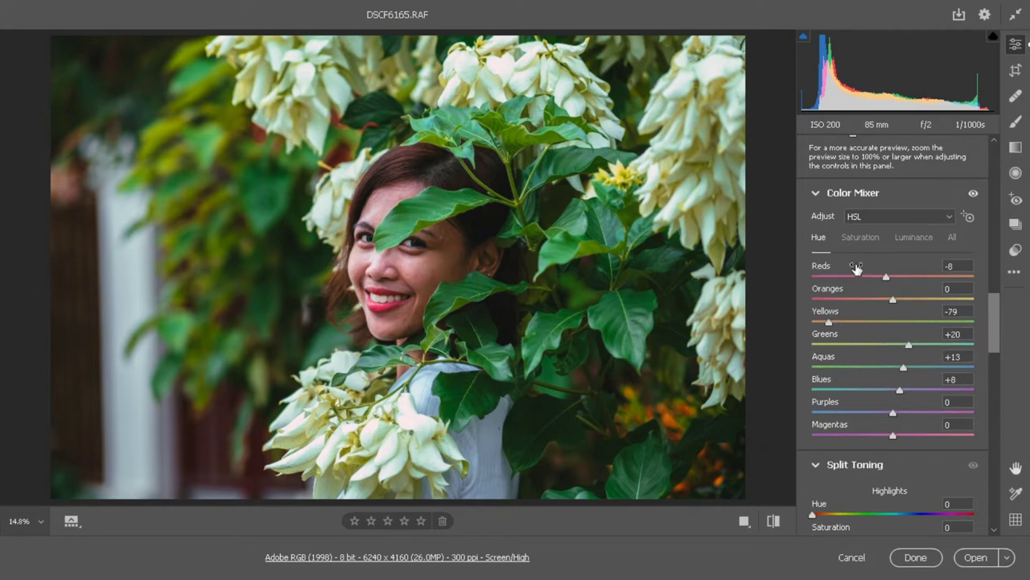
left_click(860, 237)
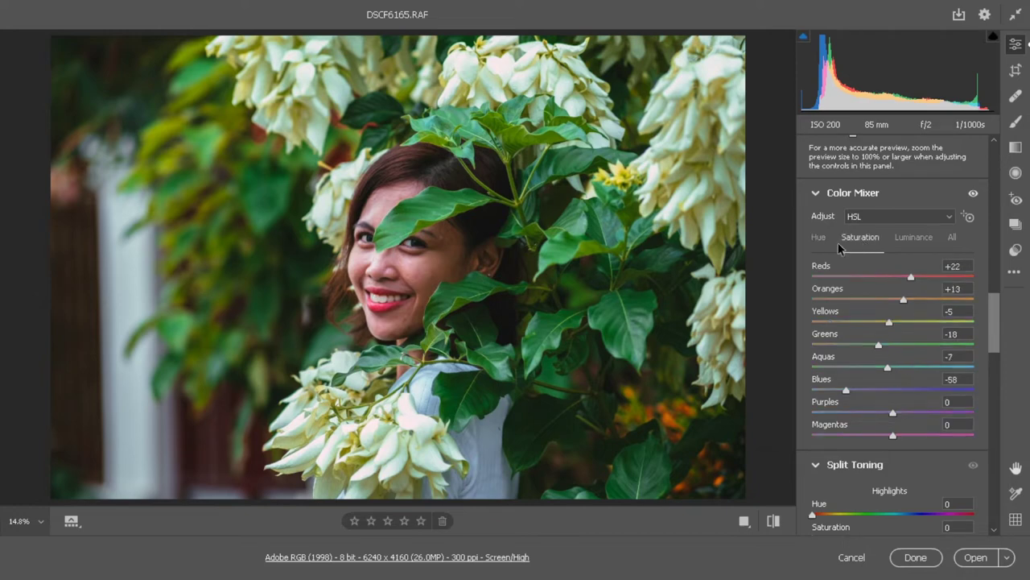
left_click(818, 239)
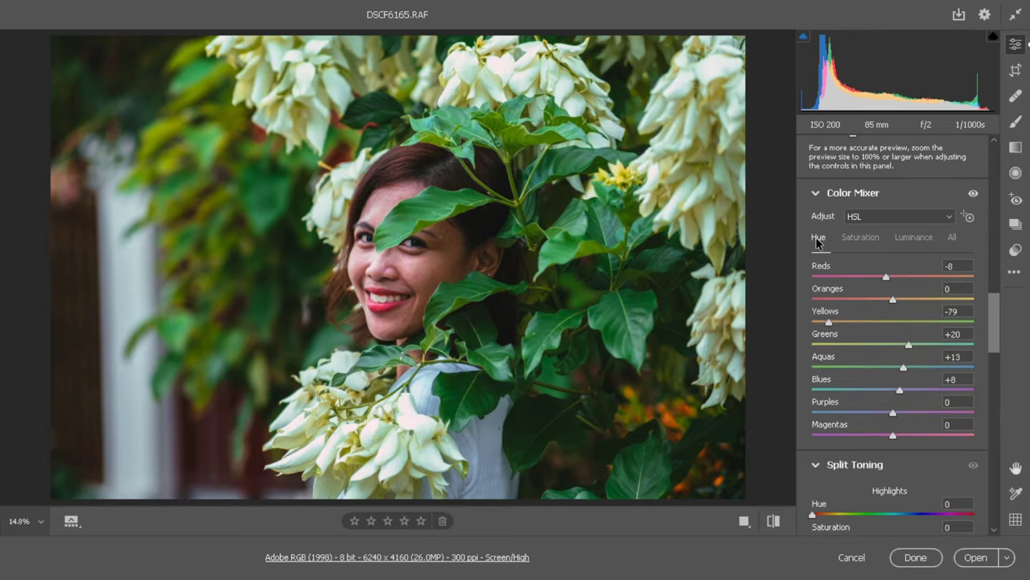
left_click(861, 238)
scroll(996, 324, "down", 1)
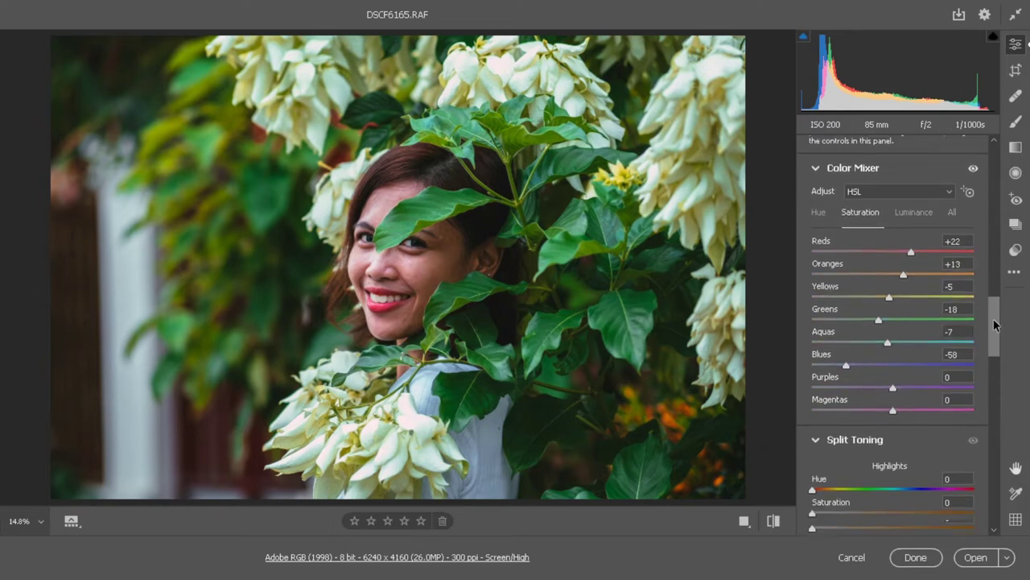
- Warm the split-toning highlights with saturation 10 and give shadows hue 22, saturation 6
left_click_drag(995, 325, 996, 361)
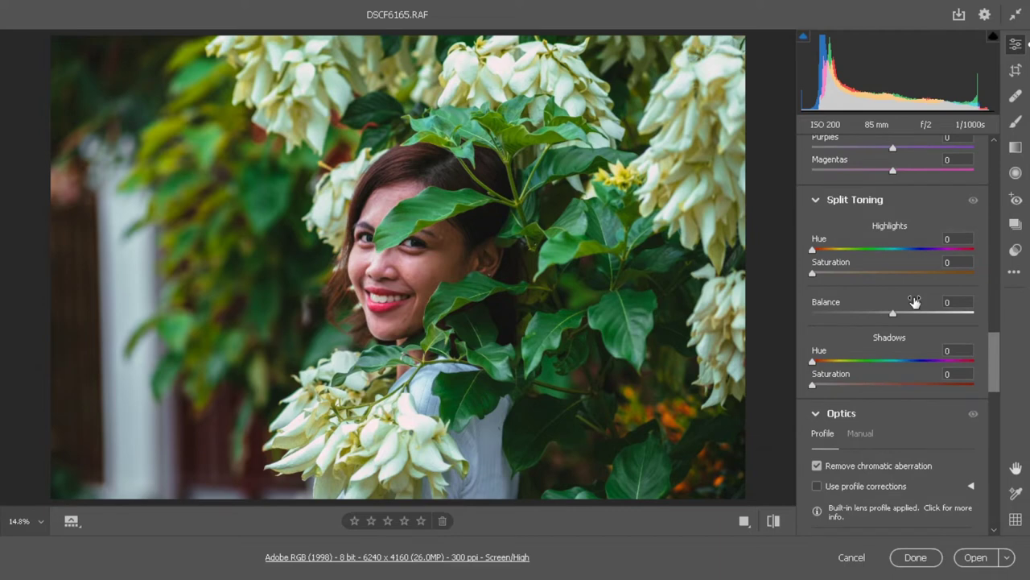
key("alt")
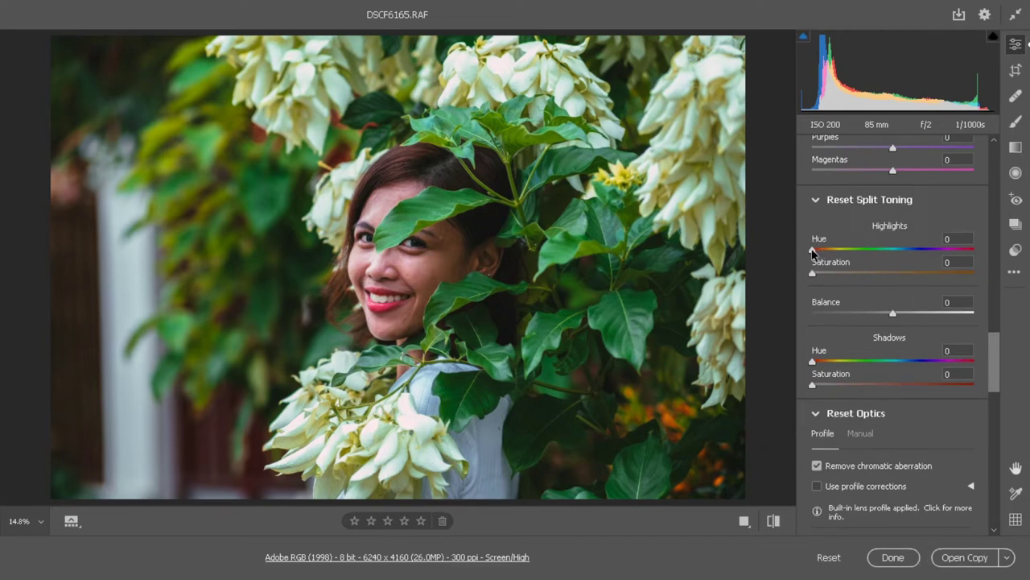
left_click_drag(813, 251, 819, 252)
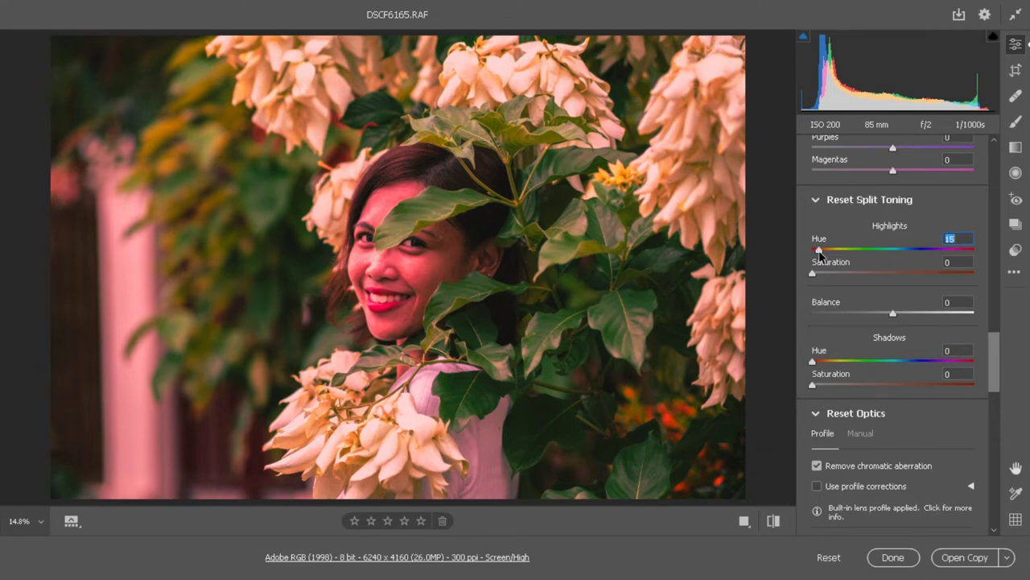
left_click_drag(813, 273, 832, 277)
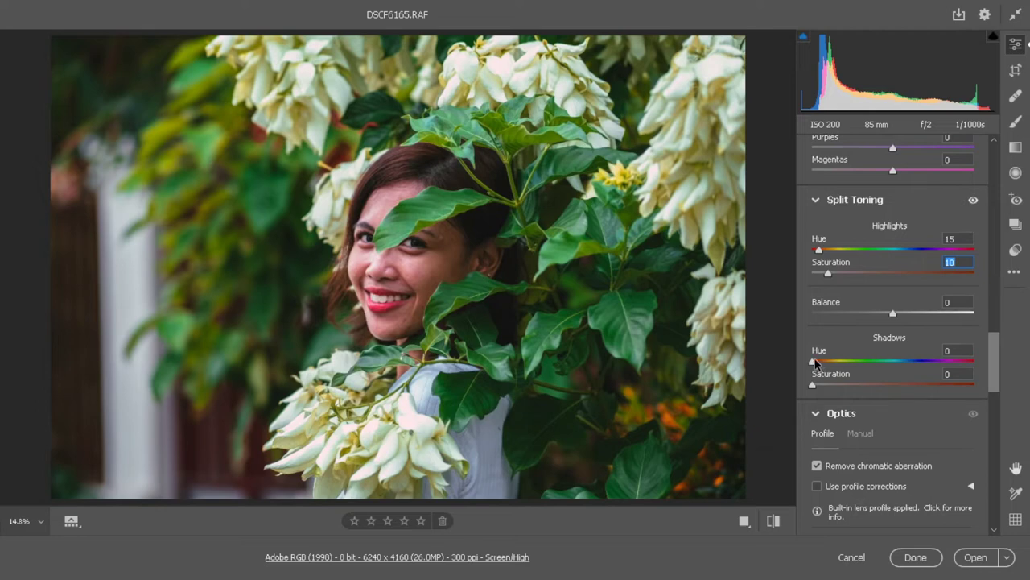
key("alt")
left_click_drag(815, 362, 823, 384)
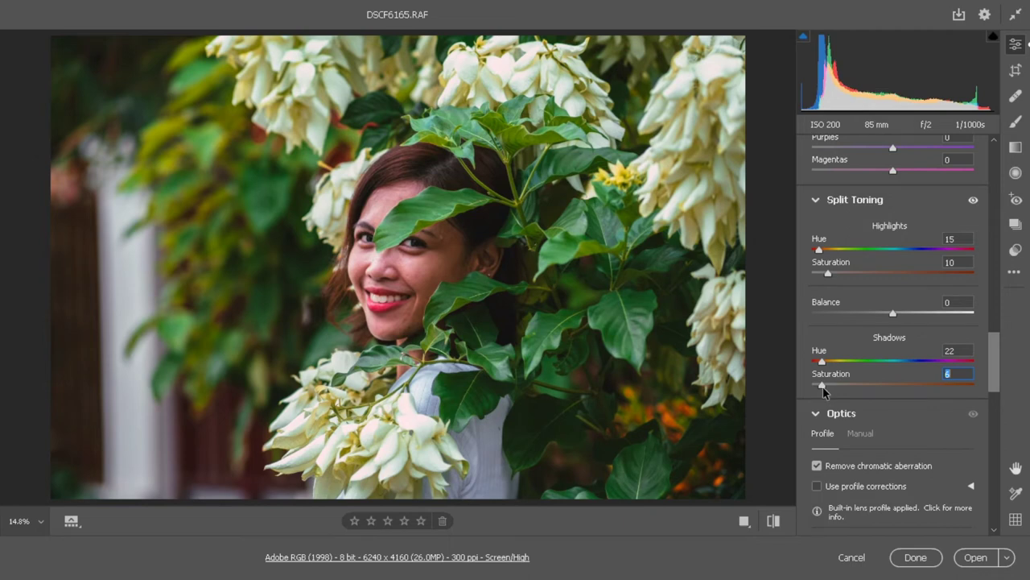
- Refine the highlight tint hue to 34 and push the split-toning Balance to +80
key("alt")
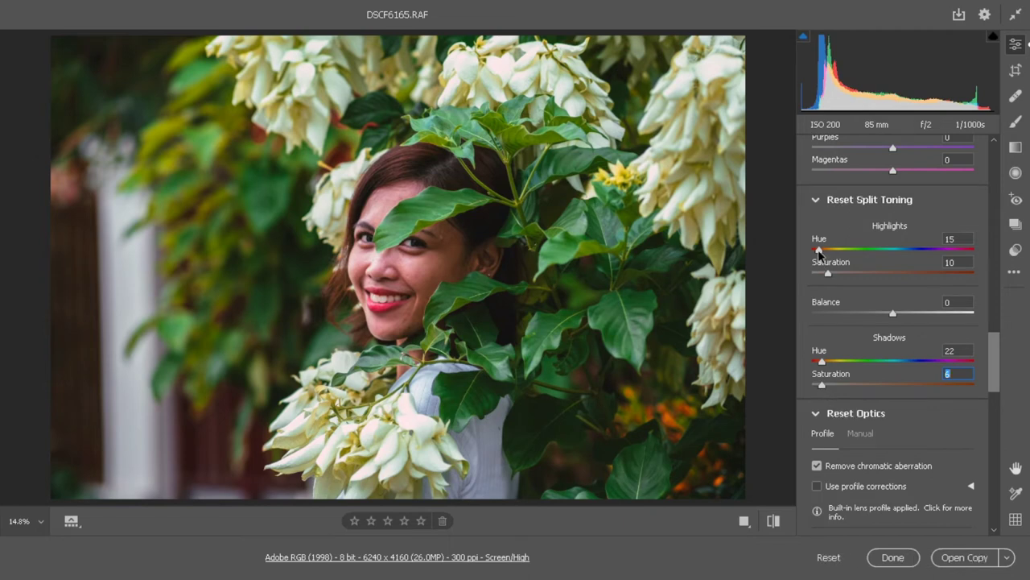
left_click_drag(820, 255, 831, 258)
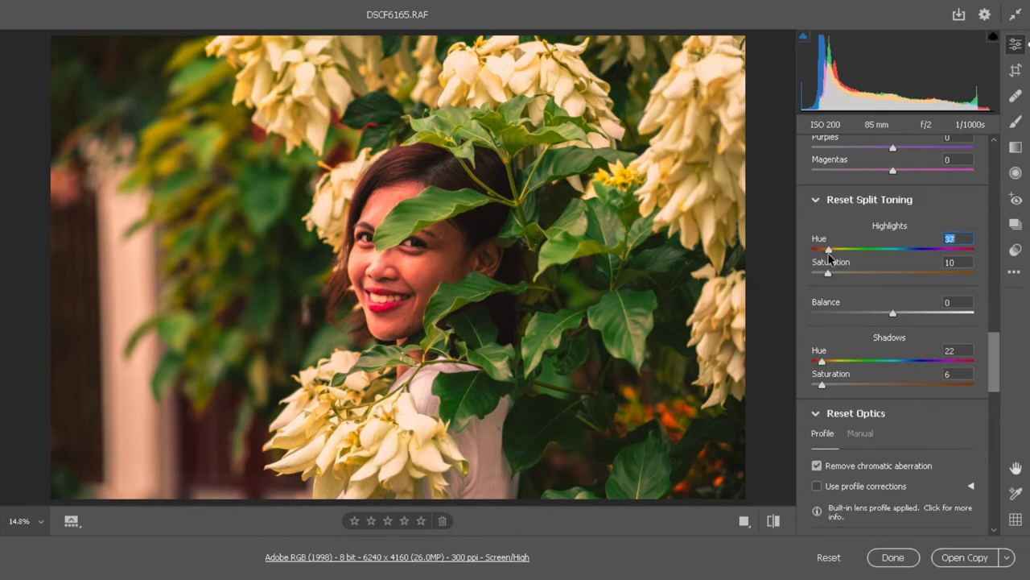
left_click_drag(830, 256, 828, 256)
left_click_drag(828, 256, 828, 256)
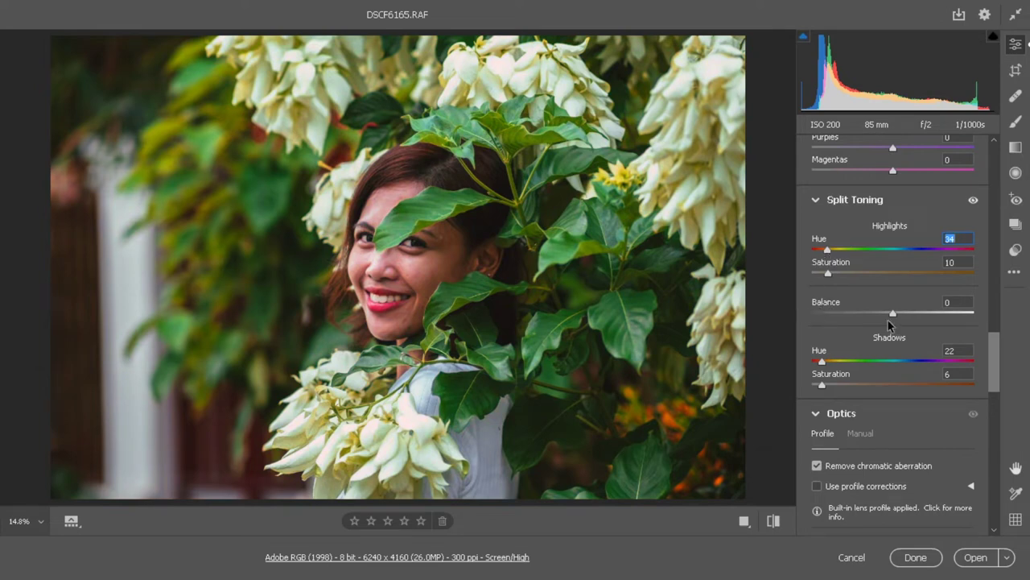
left_click_drag(893, 313, 958, 319)
- Enable Use profile corrections in the Optics panel and expand the profile options
scroll(996, 387, "down", 5)
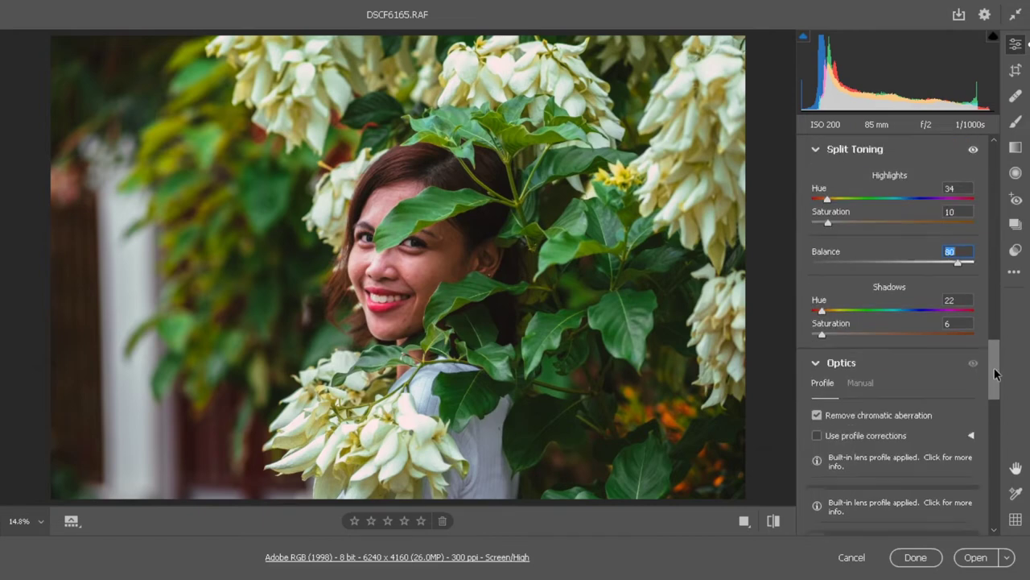
scroll(995, 386, "down", 1)
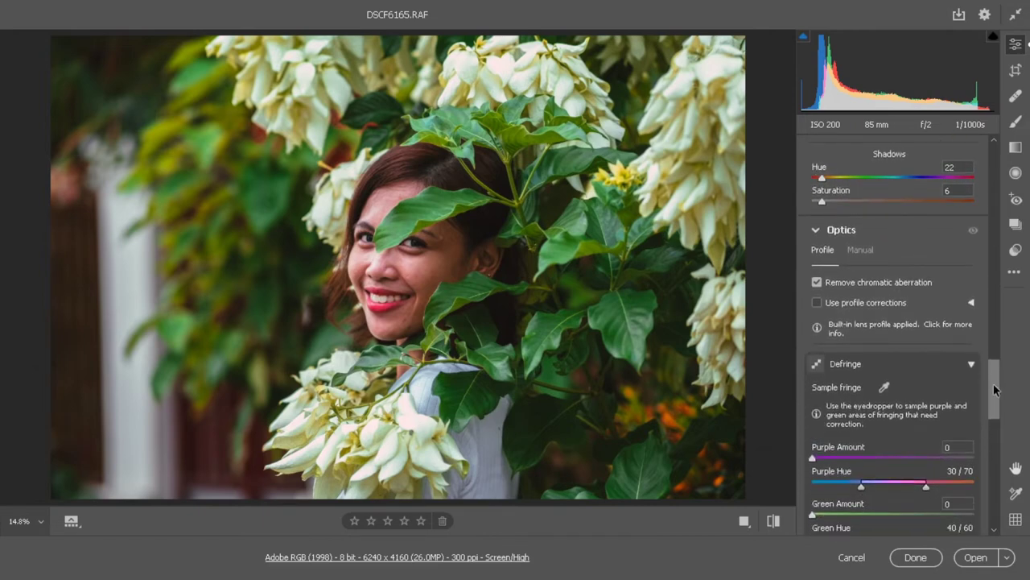
left_click(854, 305)
scroll(993, 386, "down", 1)
scroll(999, 388, "up", 1)
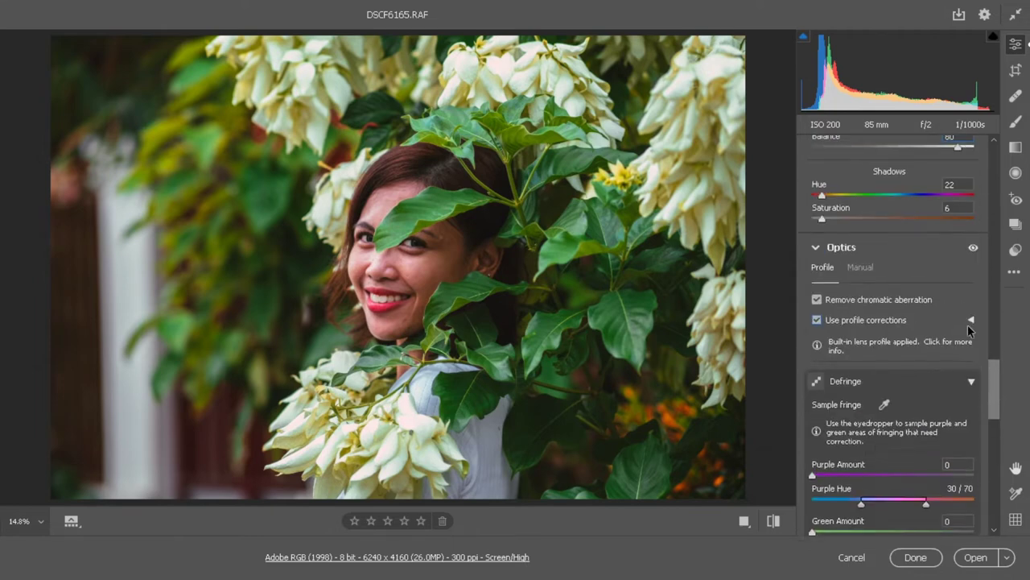
left_click(971, 323)
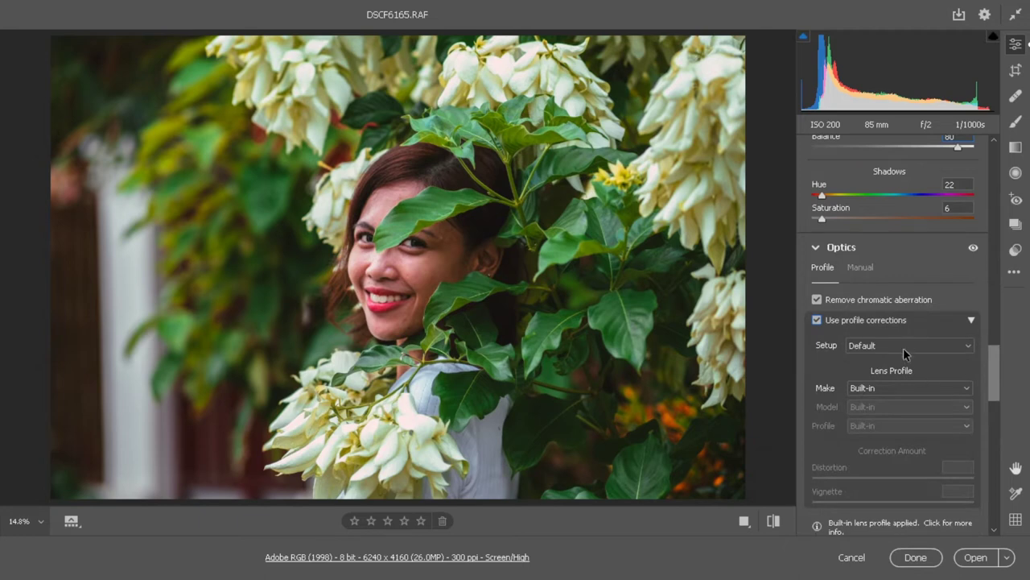
- Choose the Fujifilm FUJINON 50mm f/1.4 M42 lens profile, then switch profile corrections off
left_click(887, 387)
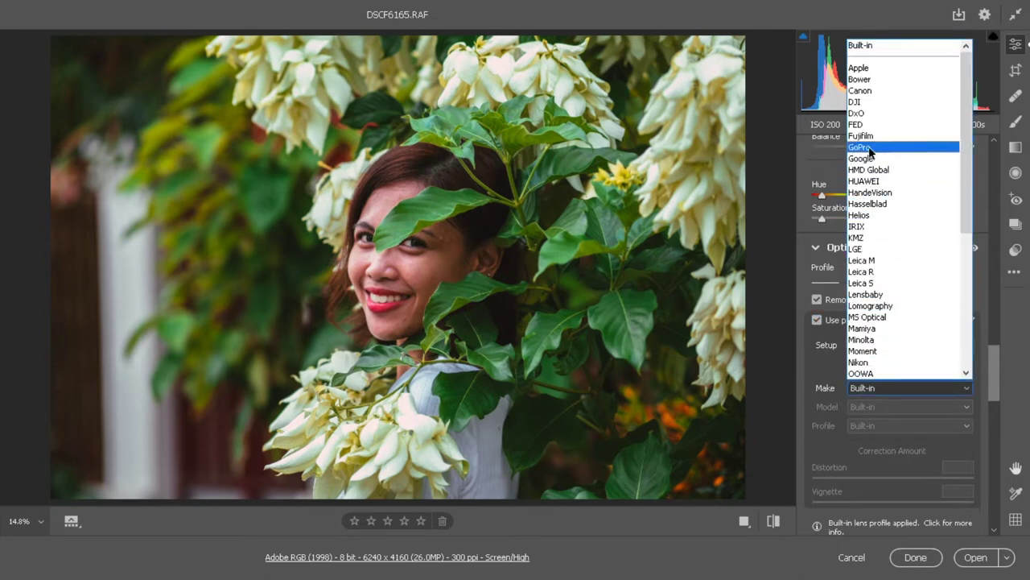
left_click(861, 135)
left_click(896, 408)
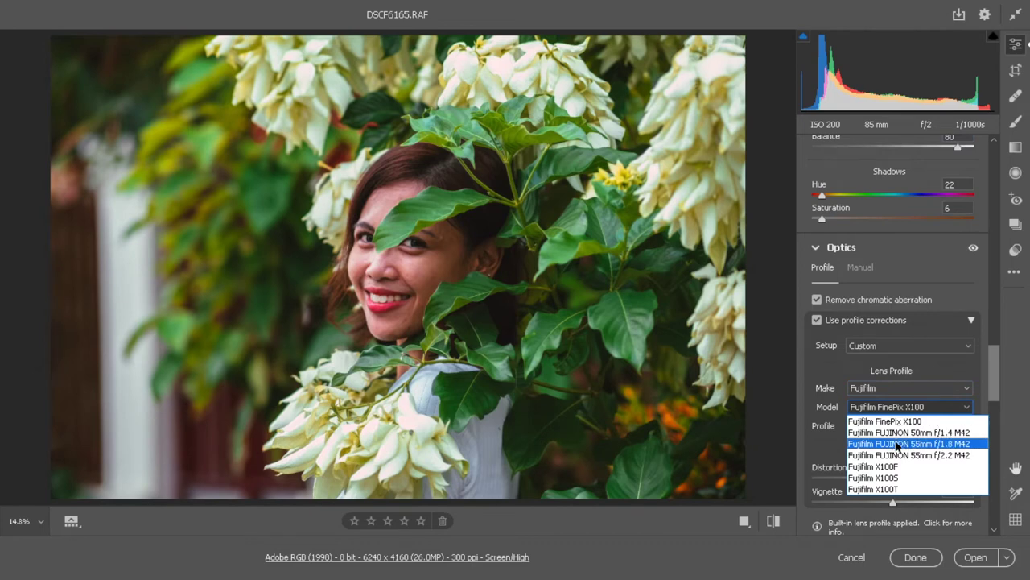
left_click(894, 434)
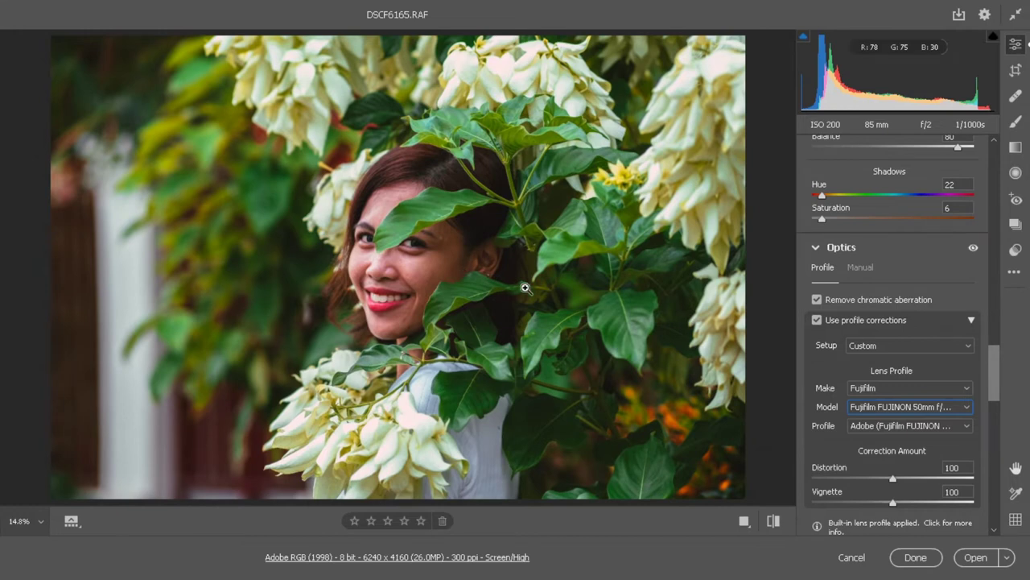
left_click(817, 320)
scroll(817, 322, "down", 5)
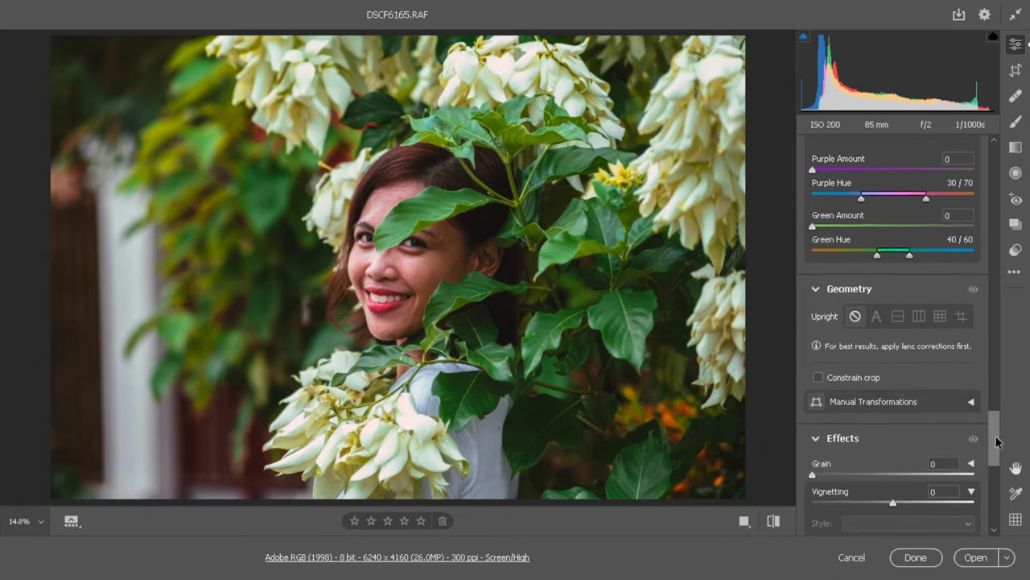
- Drag the Effects Vignetting slider to about -5 to darken the corners
scroll(997, 450, "up", 2)
scroll(996, 453, "down", 3)
scroll(997, 453, "down", 2)
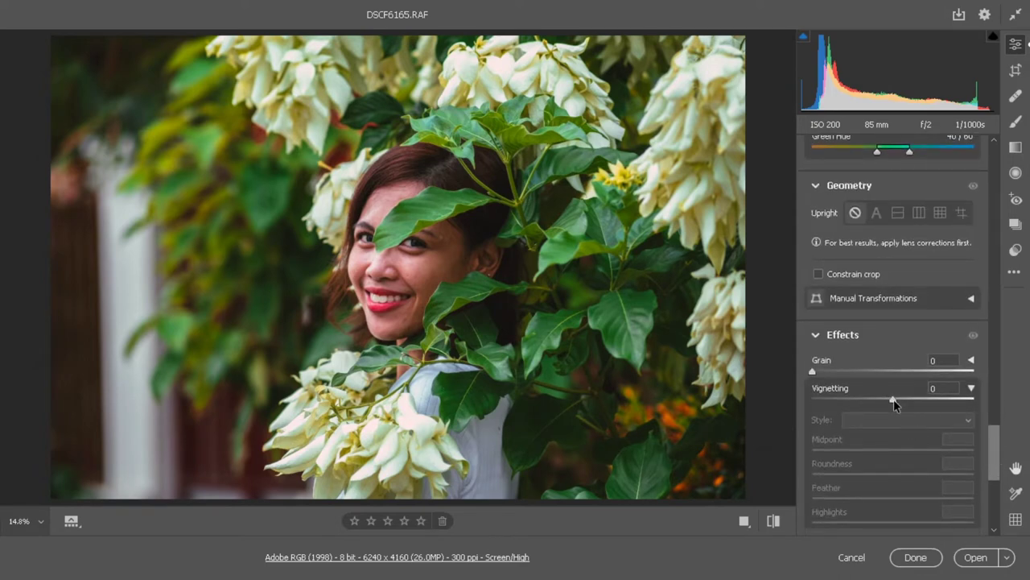
left_click_drag(896, 405, 889, 403)
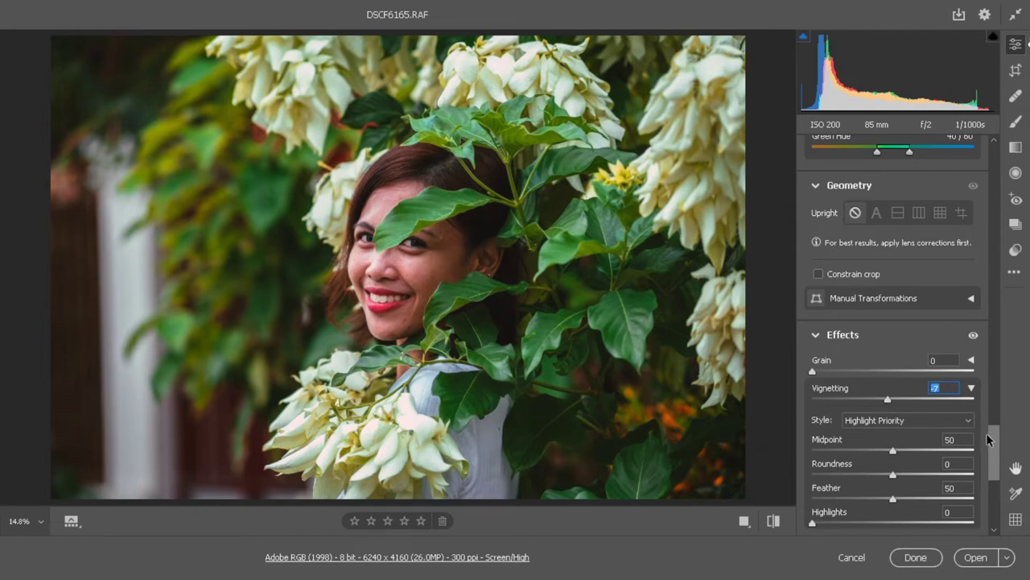
left_click_drag(992, 439, 995, 382)
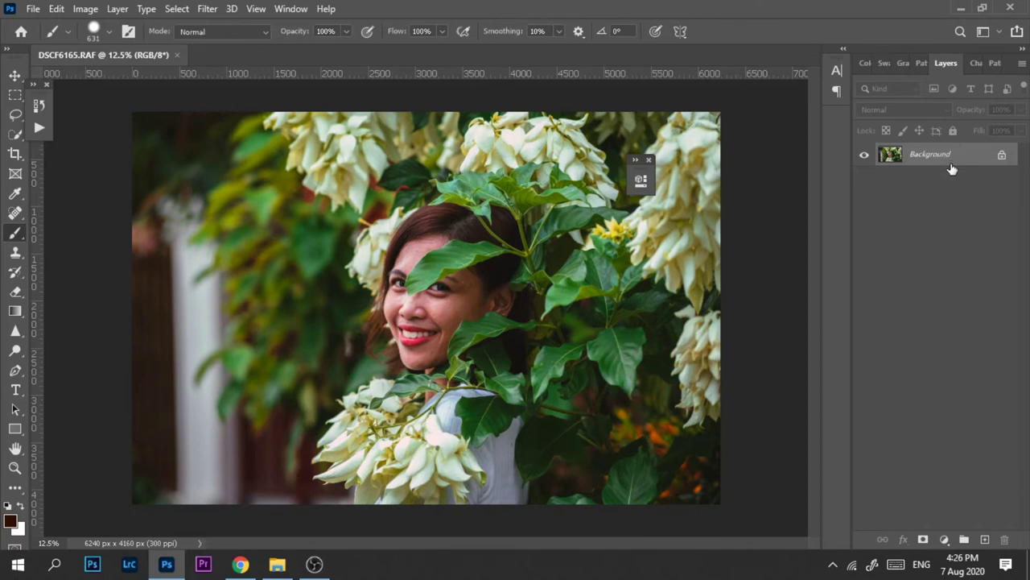
- Duplicate the Background layer with Ctrl+J to create Layer 1
key("ctrl+j")
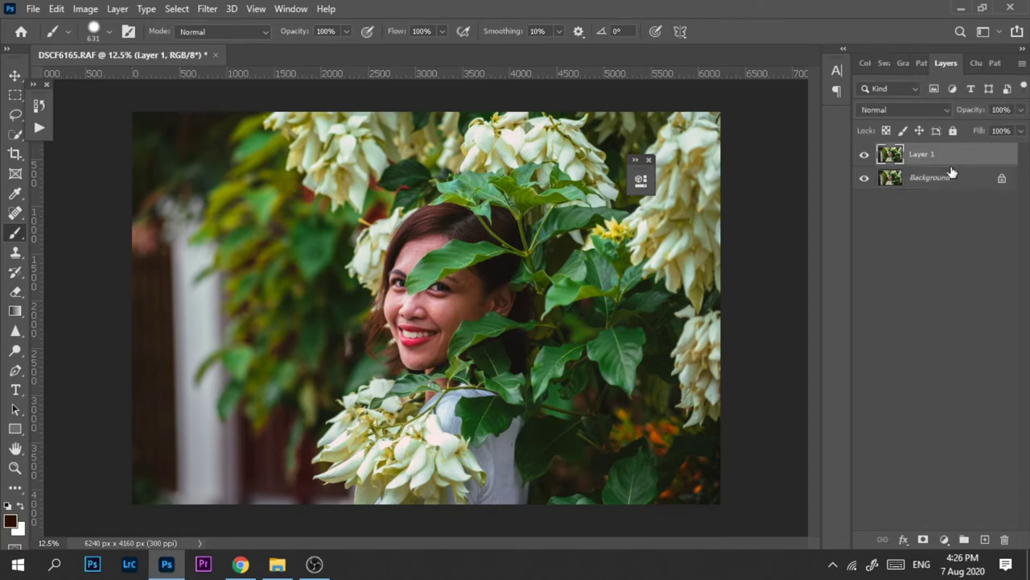
left_click(944, 539)
- Add a Selective Color adjustment layer and dock its properties beside the layers
left_click(948, 529)
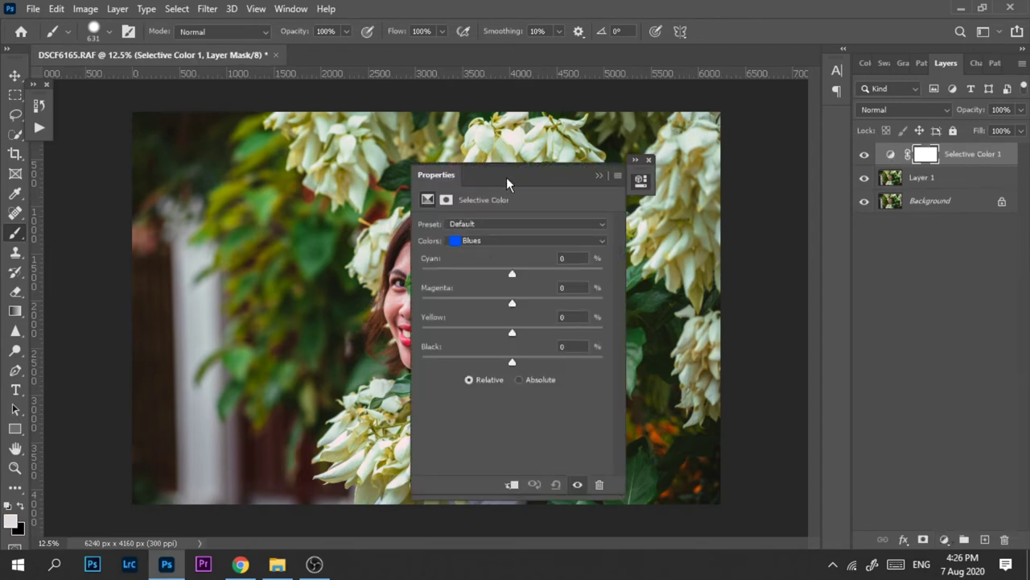
left_click_drag(507, 180, 757, 225)
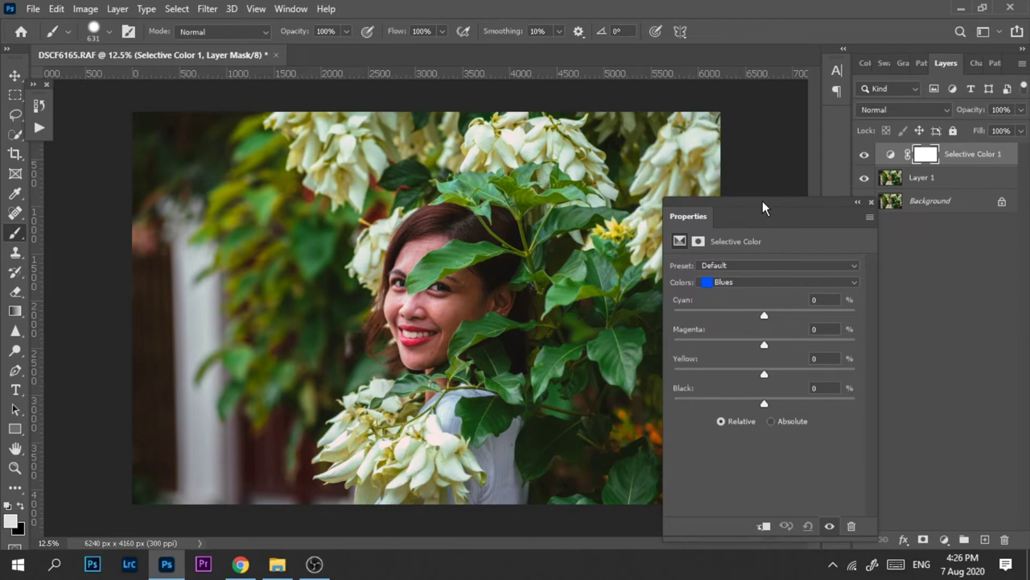
left_click_drag(766, 211, 784, 188)
left_click(773, 259)
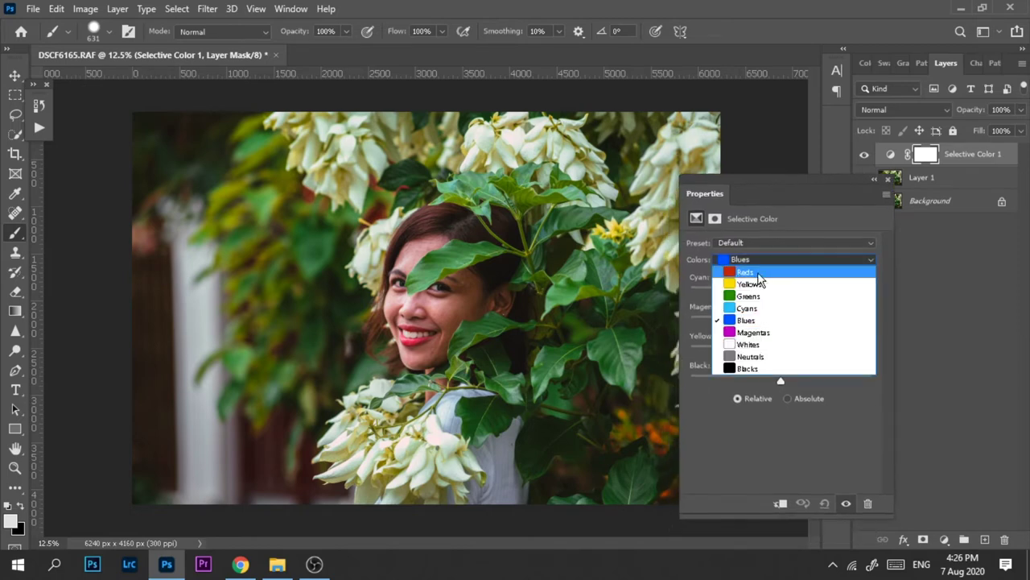
left_click(759, 274)
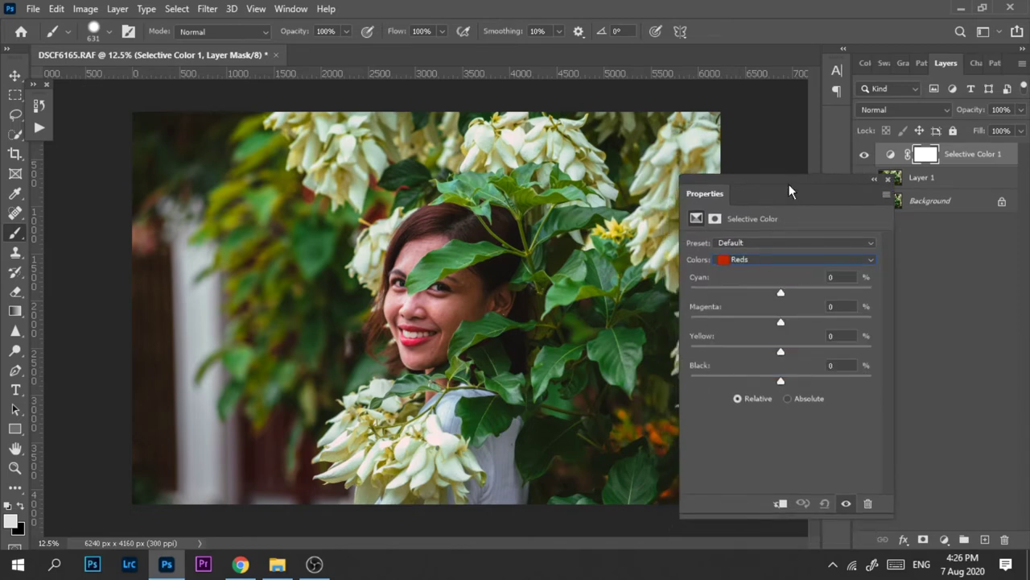
left_click_drag(789, 191, 805, 181)
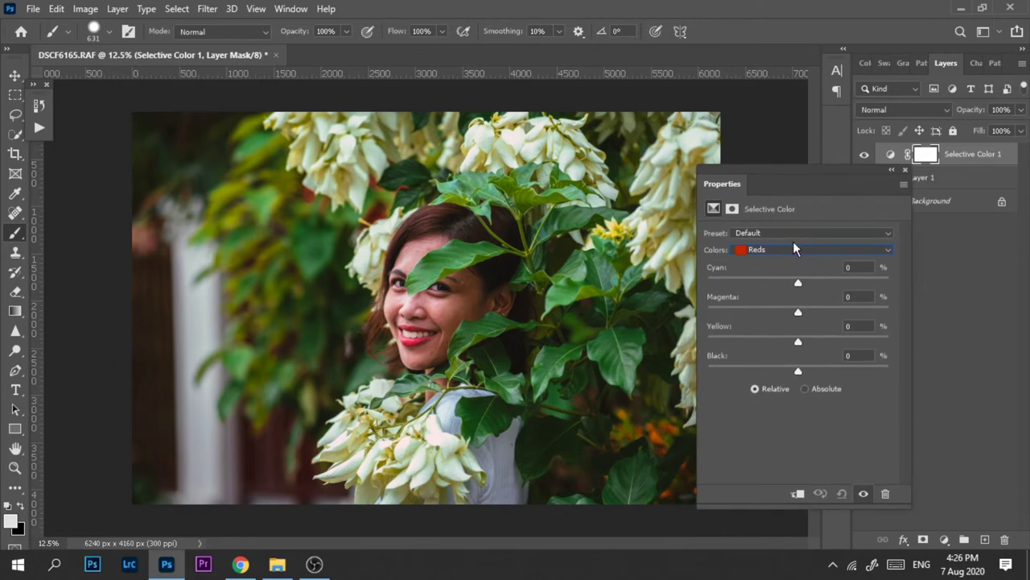
- In the Greens range, shift the Yellow slider and set Magenta to -23
left_click(764, 247)
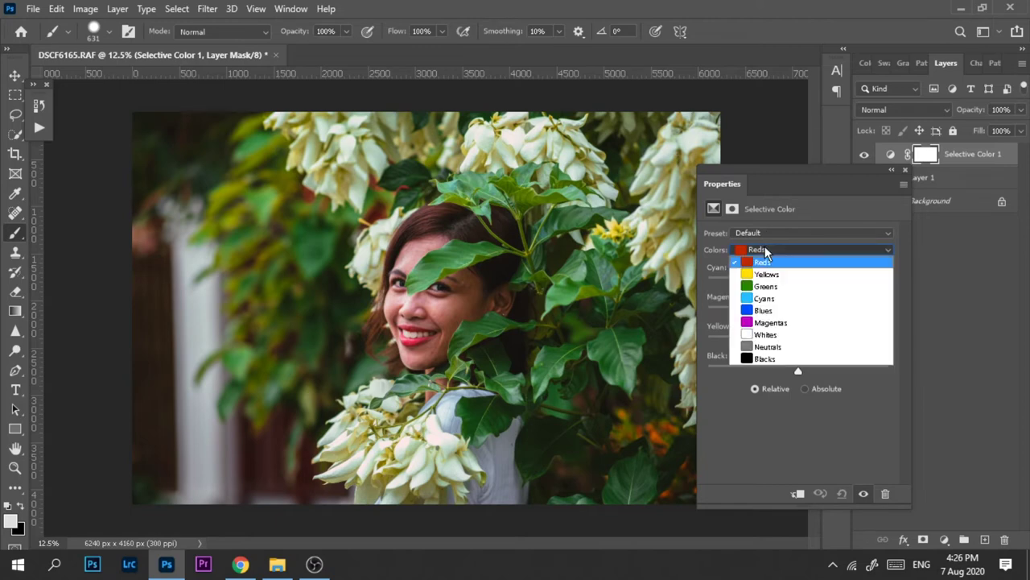
left_click(765, 287)
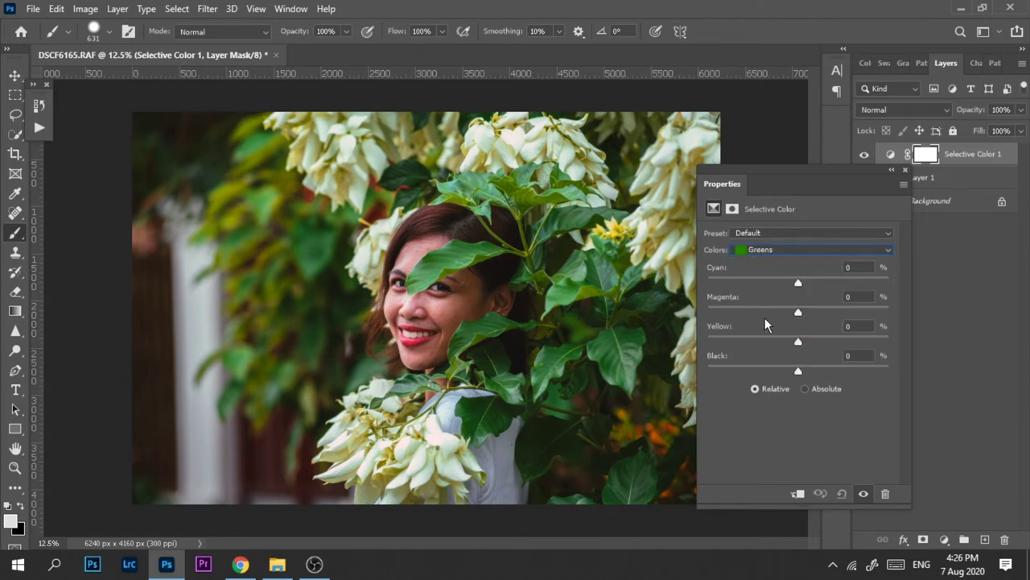
left_click(761, 251)
left_click(767, 288)
left_click_drag(797, 341, 743, 348)
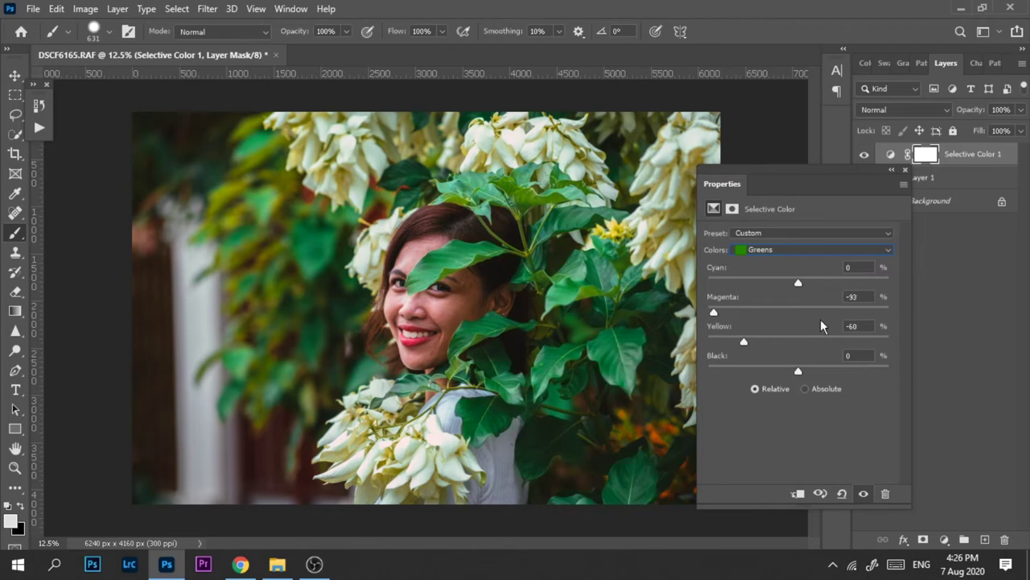
left_click_drag(714, 312, 778, 315)
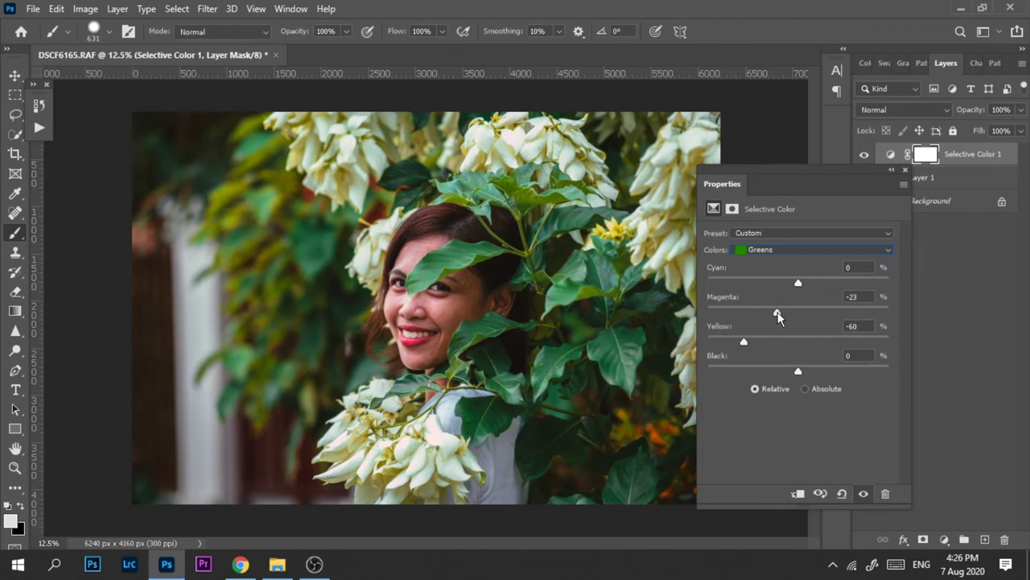
left_click(854, 297)
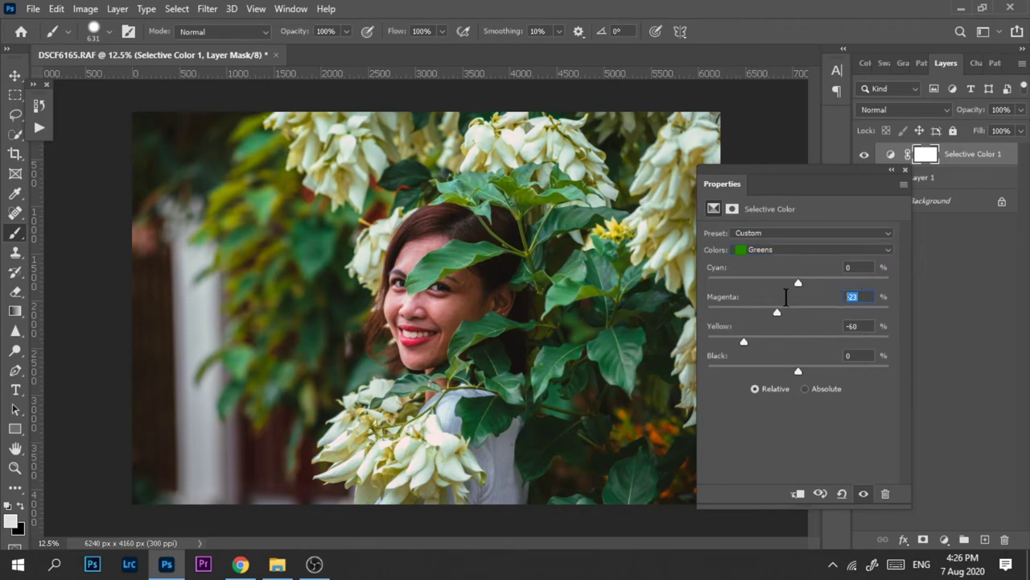
- Set the Reds to Cyan -32, Yellow +31 and Black -10 to warm skin
left_click(777, 250)
left_click(767, 263)
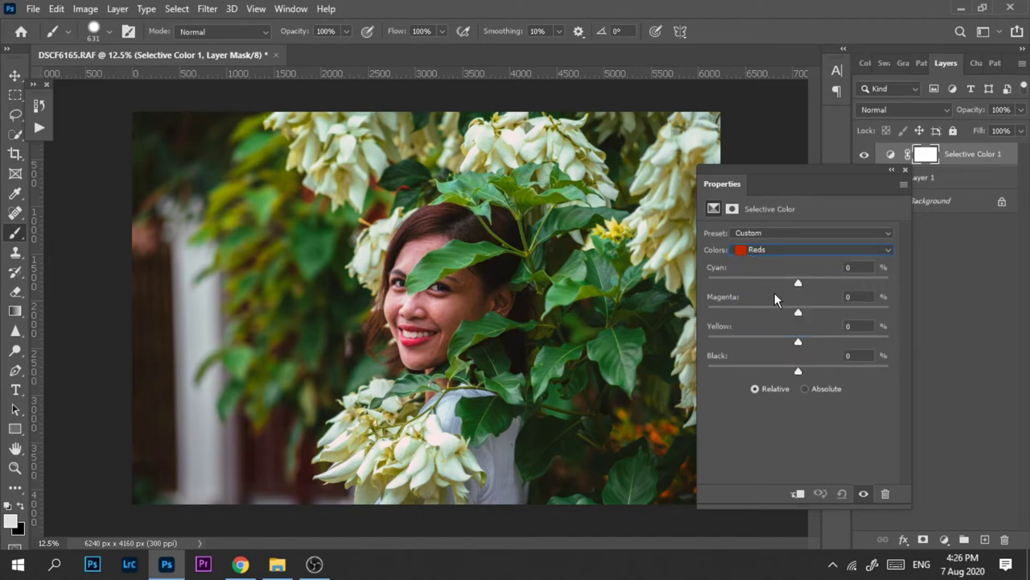
left_click_drag(800, 285, 793, 314)
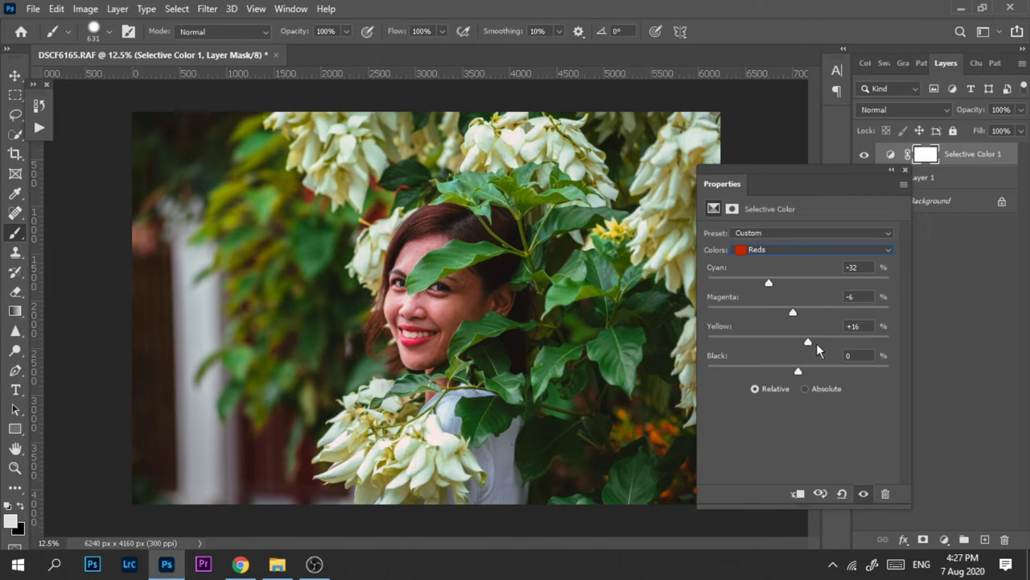
mouse_move(817, 343)
left_mouse_down()
mouse_move(836, 344)
mouse_move(793, 345)
mouse_move(827, 344)
left_mouse_up()
left_click_drag(799, 371, 788, 370)
left_click(750, 251)
- Set the Yellows range to Cyan -23, Magenta +55 and Yellow -8
left_click(756, 271)
left_click_drag(798, 283, 848, 312)
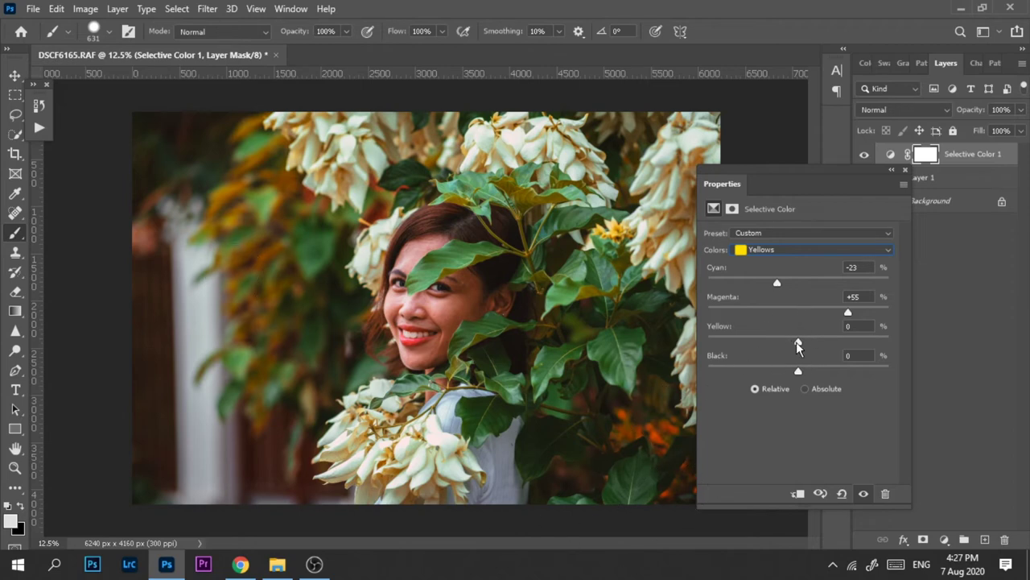
left_click_drag(795, 345, 791, 346)
left_click(757, 251)
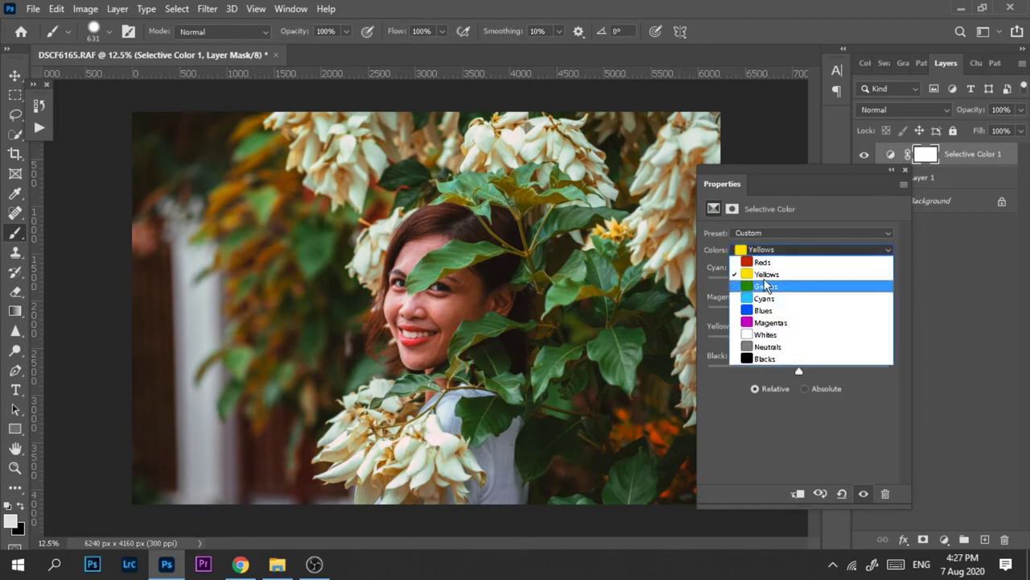
- Set the Greens range to Cyan +7 and Yellow -100, turning the leaves teal
left_click(769, 286)
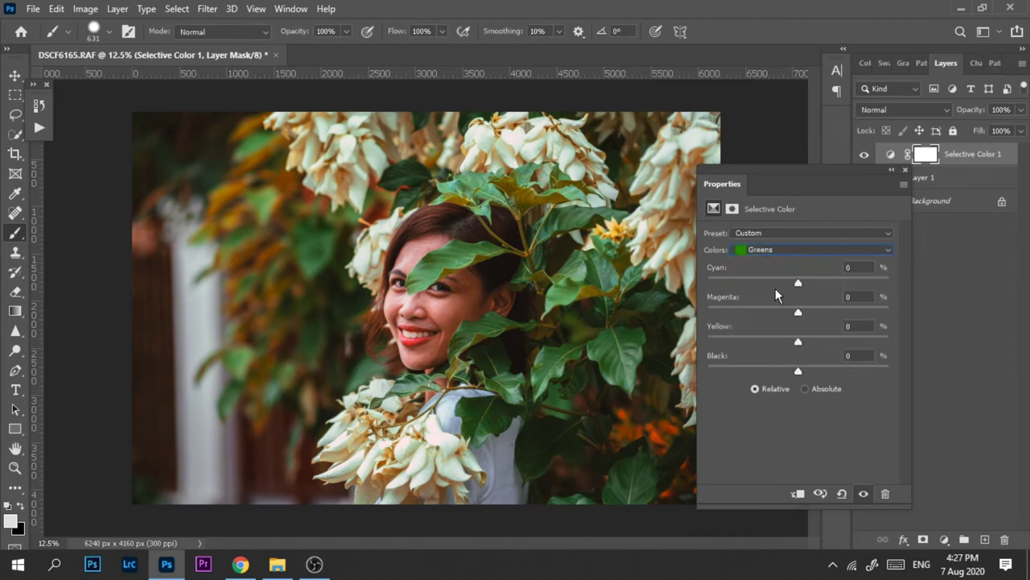
left_click_drag(798, 284, 817, 291)
left_click_drag(800, 341, 692, 338)
left_click(775, 250)
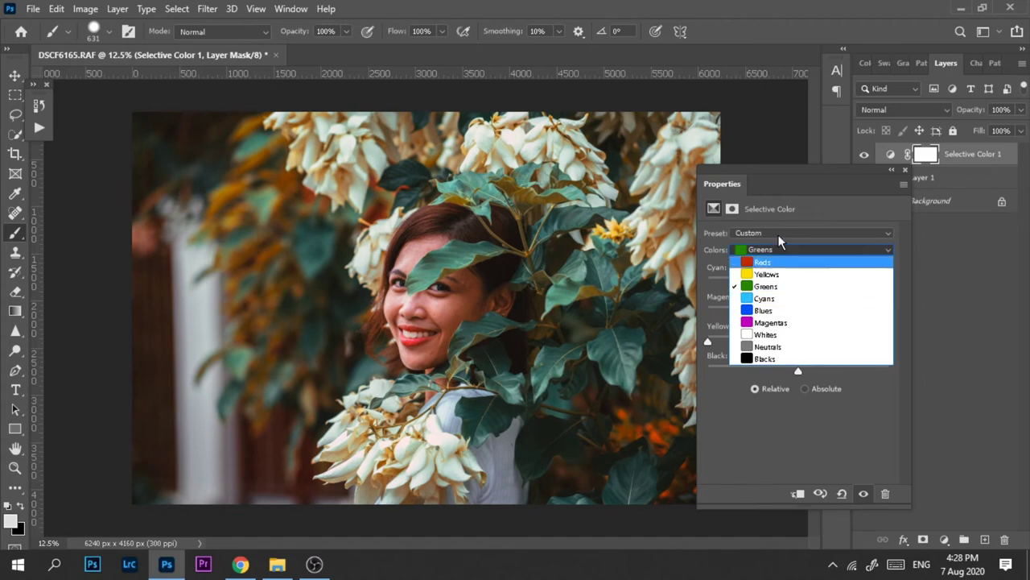
left_click(779, 299)
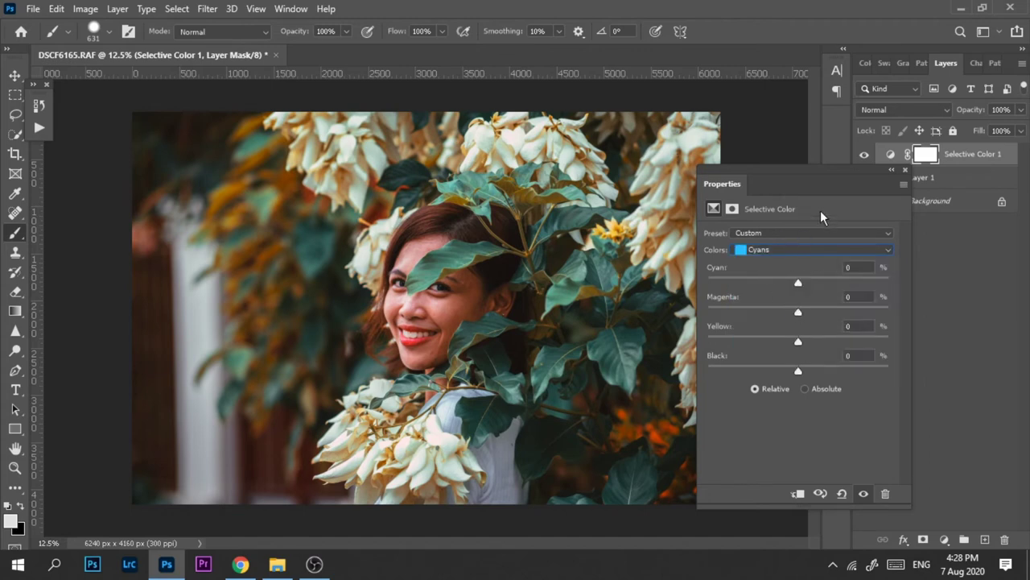
left_click(892, 171)
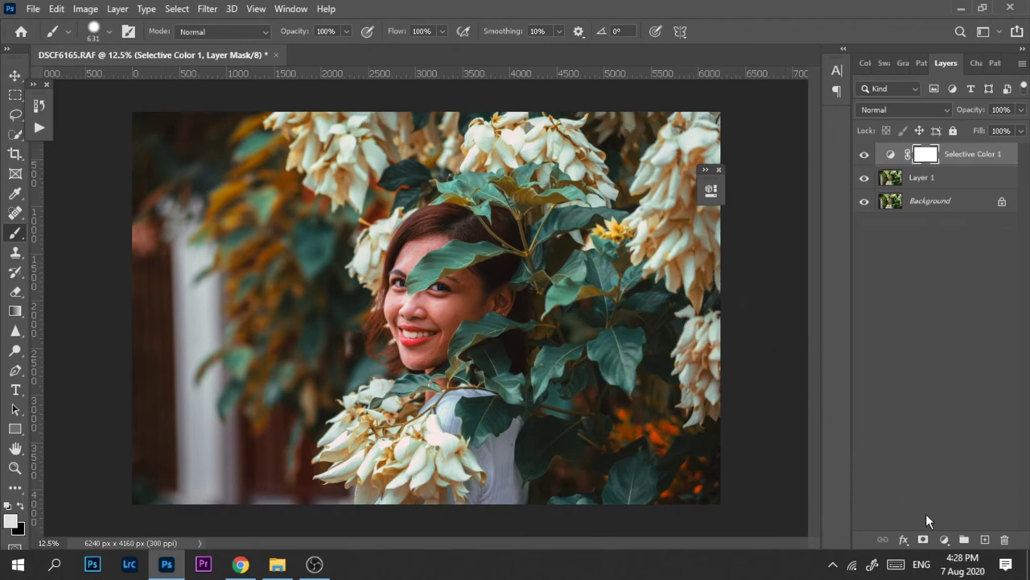
- Add a second Selective Color adjustment layer and target its layer mask
left_click(944, 540)
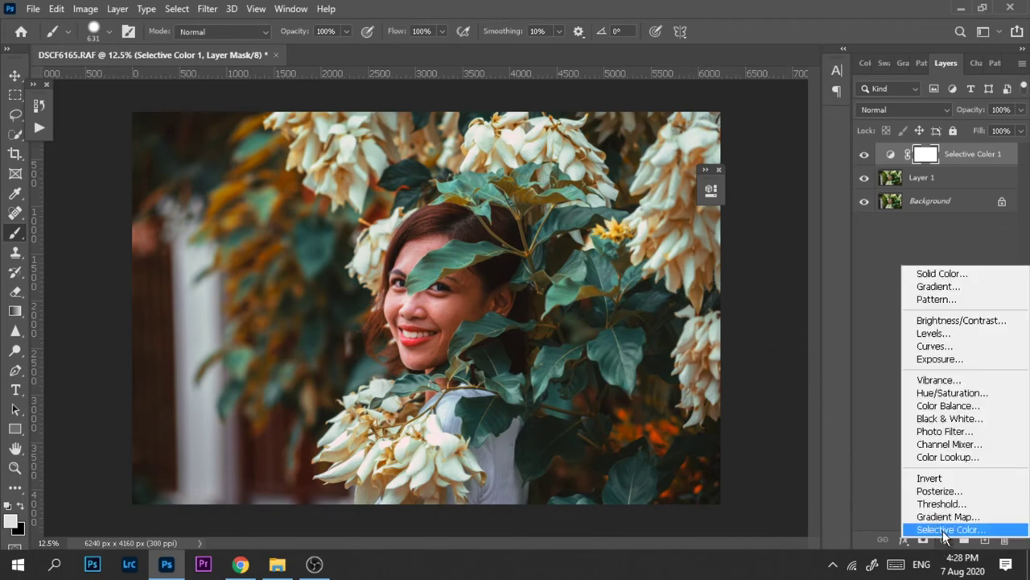
left_click(945, 530)
left_click_drag(606, 187, 757, 174)
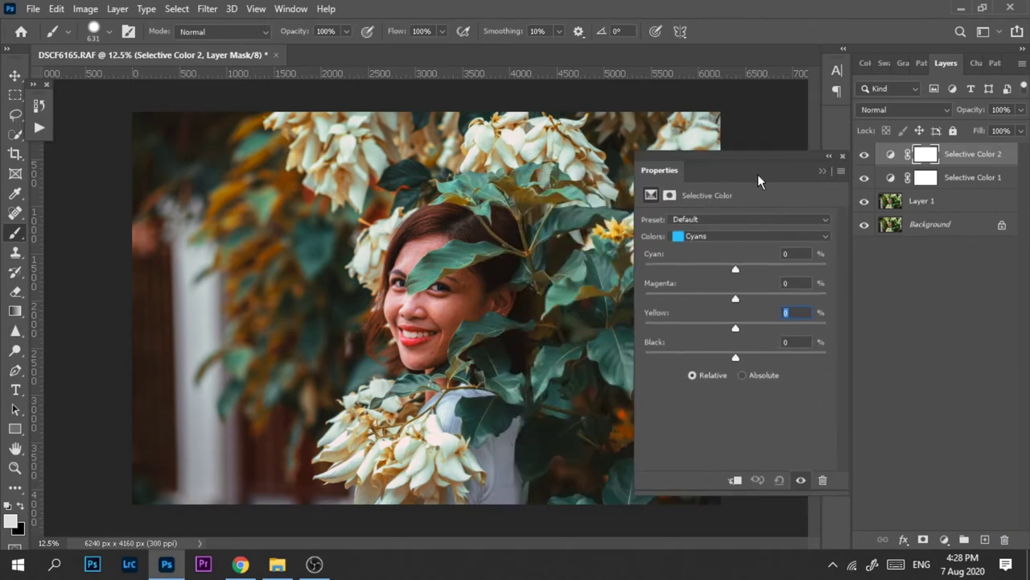
left_click(924, 160)
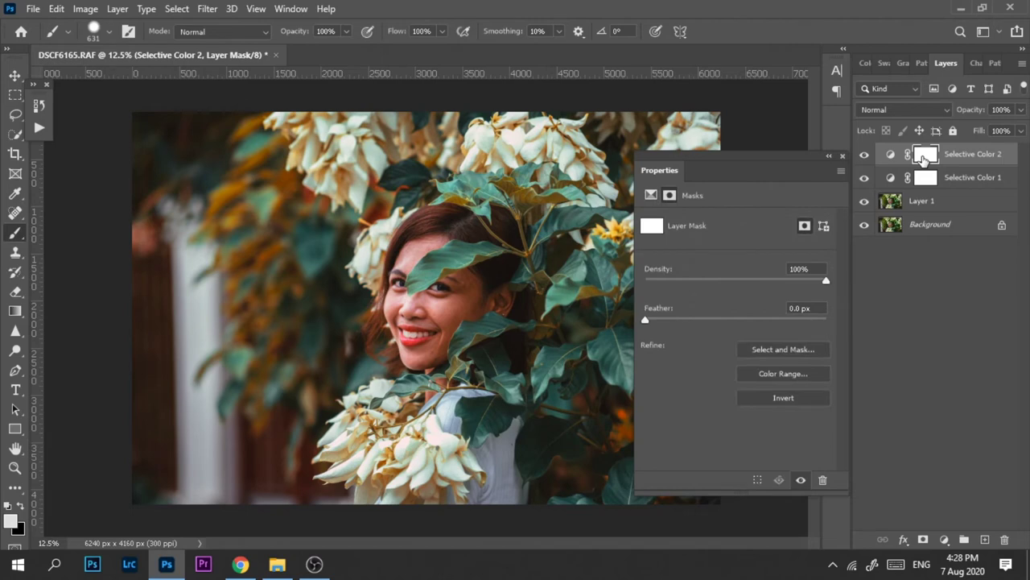
left_click(829, 157)
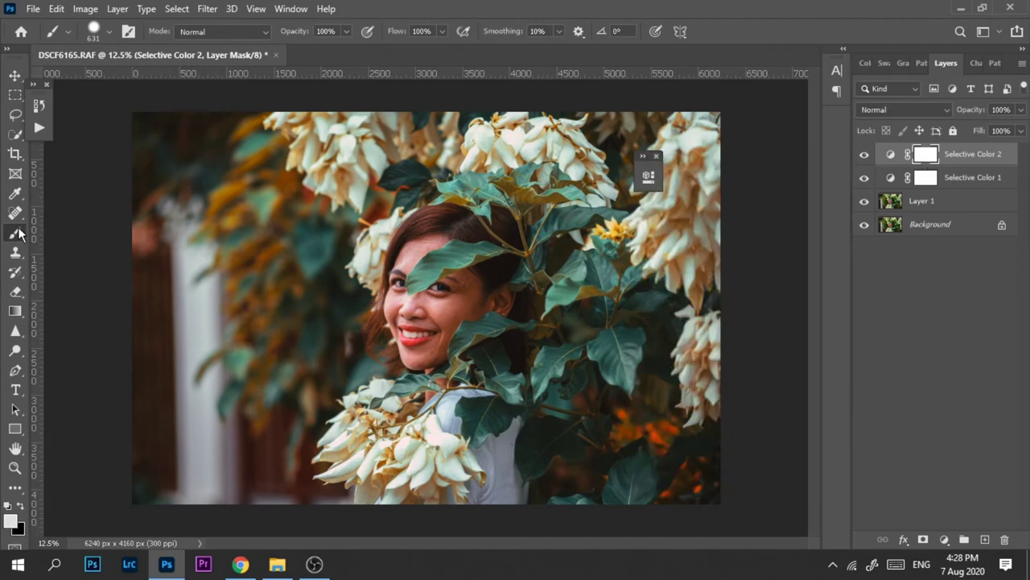
- Paint the mask black over the woman's face with the brush to exclude it
right_click(17, 234)
left_click(53, 240)
key("x")
left_click(473, 310)
right_click(474, 298, "alt")
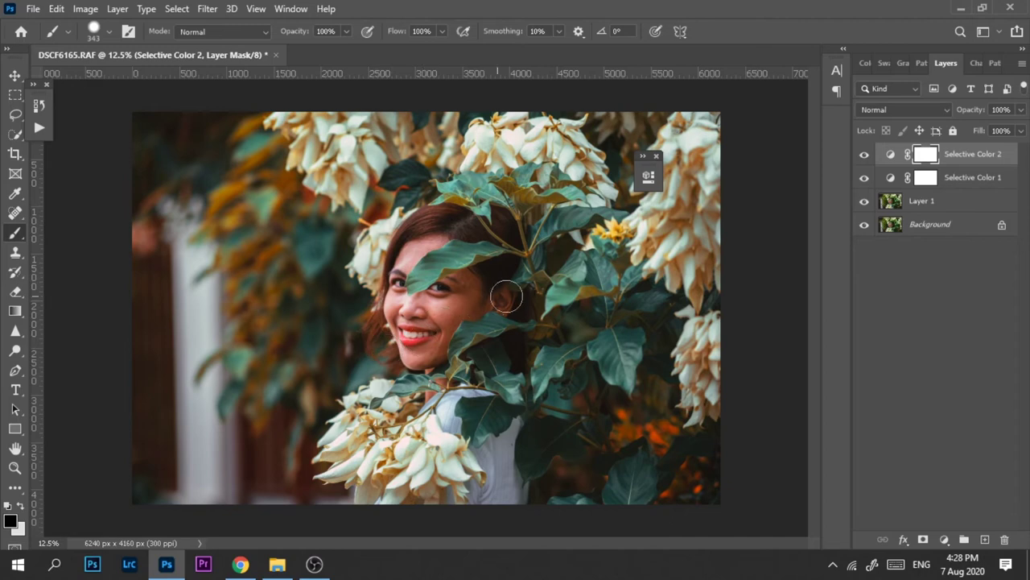
left_click_drag(498, 272, 493, 241)
double_click(892, 155)
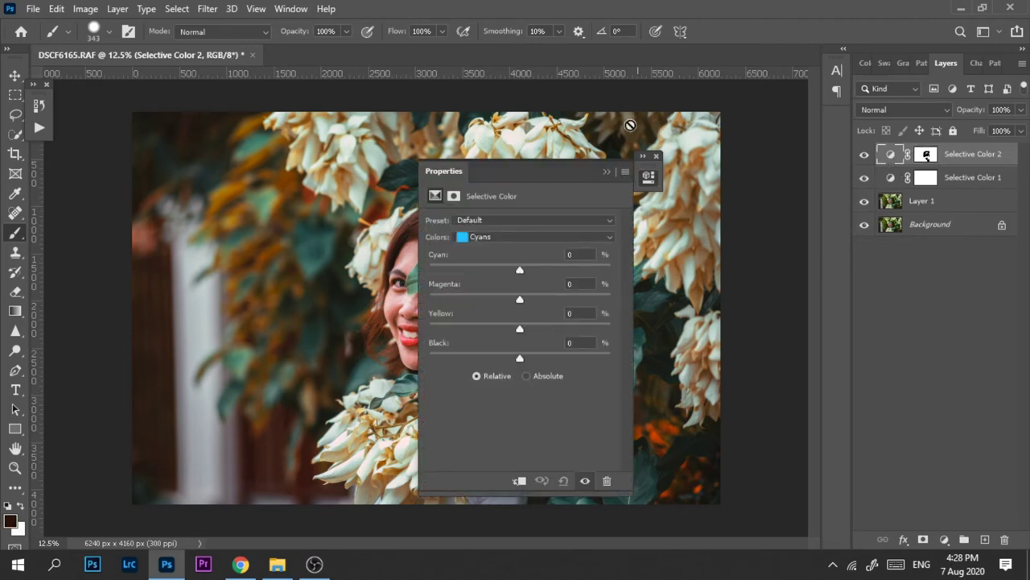
left_click_drag(515, 169, 698, 168)
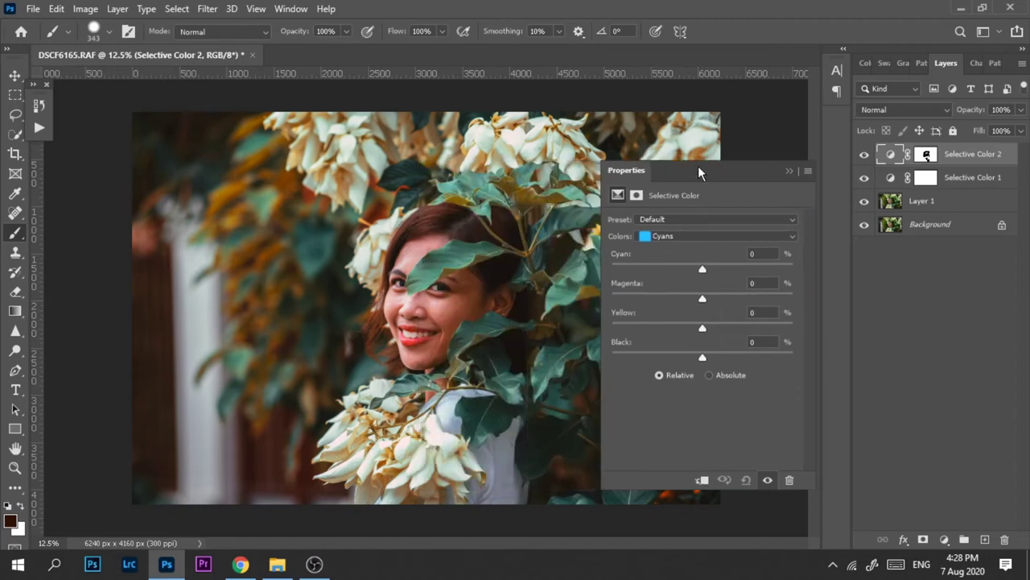
- In Selective Color 2, remove some cyan from the Reds and the Yellows
left_click(688, 236)
left_click(669, 245)
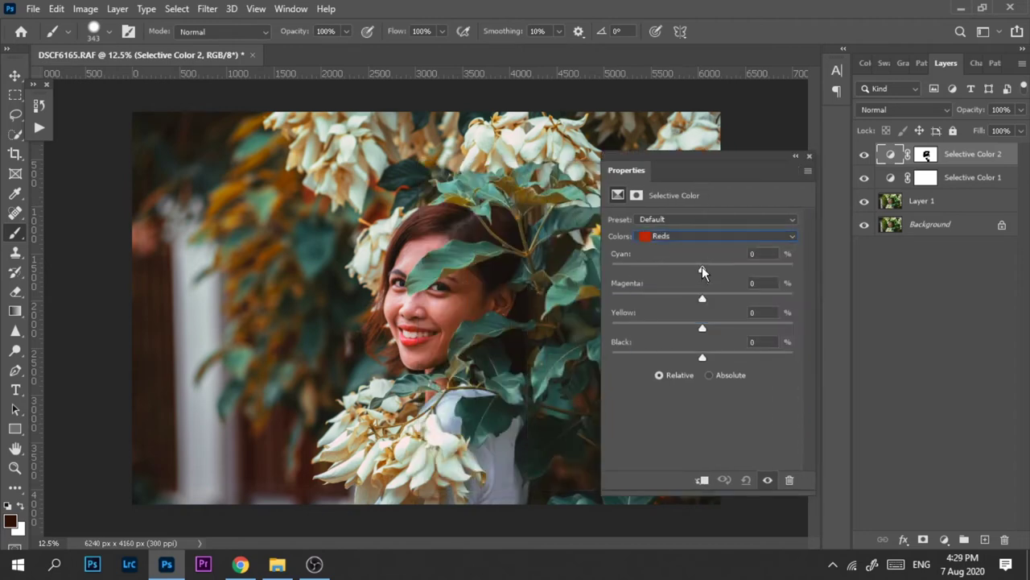
left_click_drag(702, 268, 704, 357)
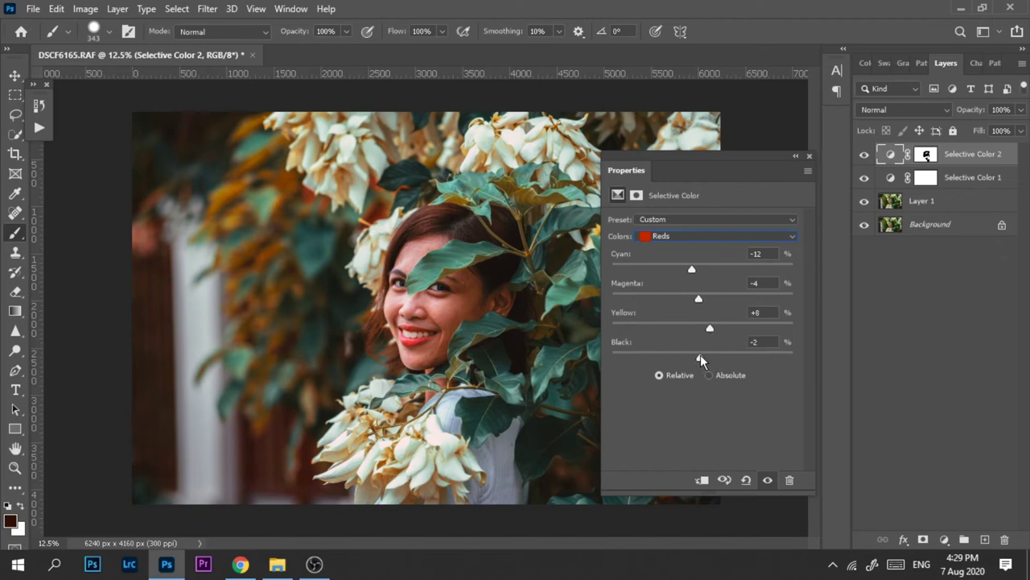
left_click(674, 236)
left_click(669, 262)
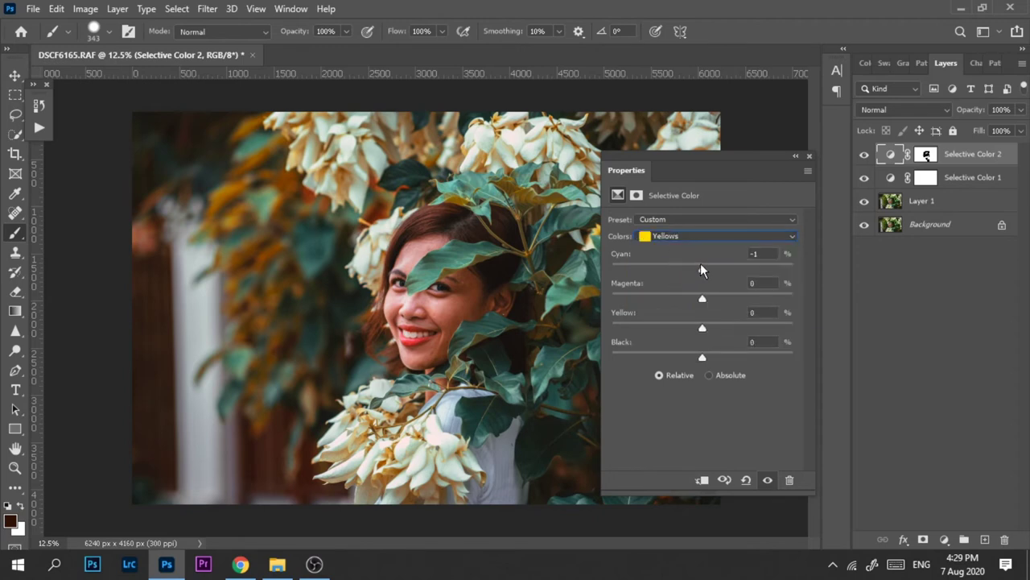
left_click_drag(697, 270, 709, 298)
- Set the Greens to Cyan +26, Magenta -100, Yellow -100 and Black +6
left_click(675, 236)
left_click(676, 263)
left_click_drag(702, 298, 569, 305)
left_click_drag(714, 166, 754, 176)
left_click_drag(742, 338, 785, 337)
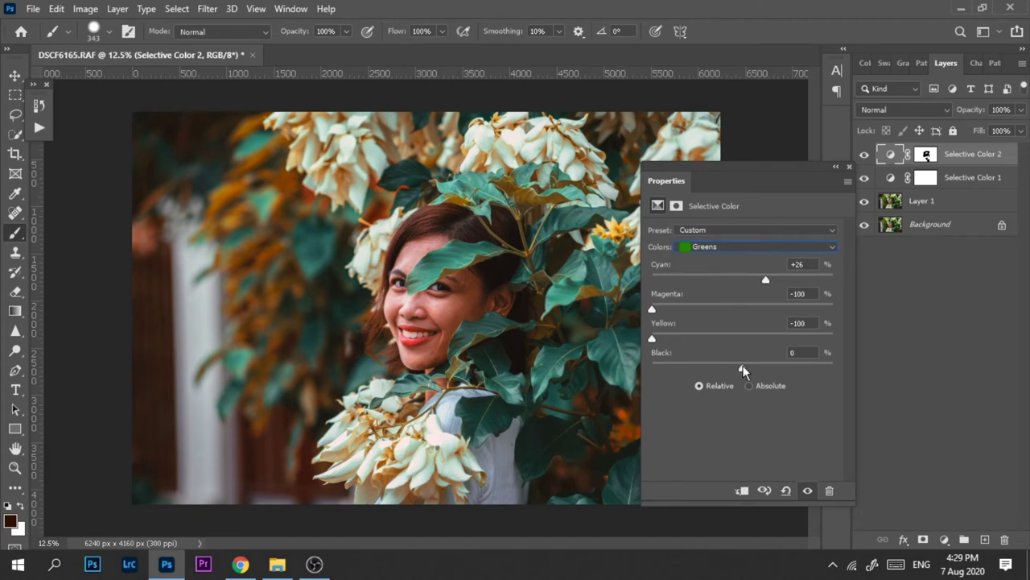
left_click_drag(743, 365, 747, 365)
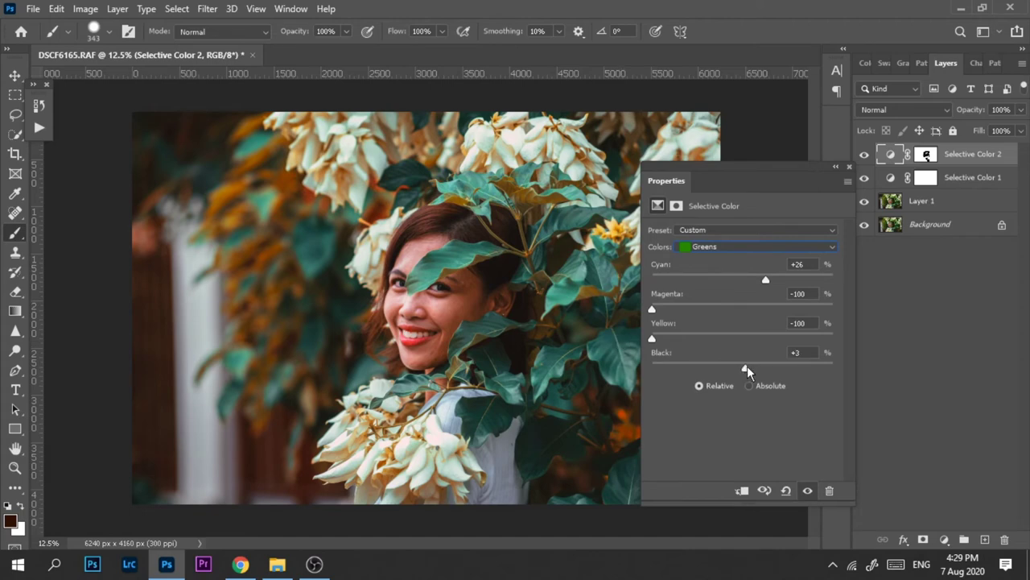
left_click(837, 169)
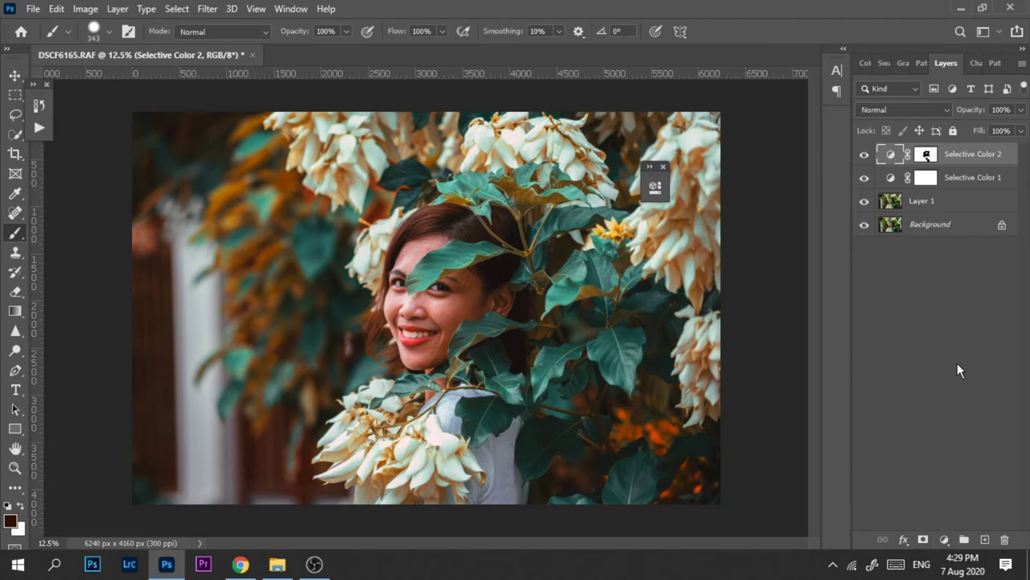
- Add a Hue/Saturation adjustment layer and position its properties panel
left_click(944, 539)
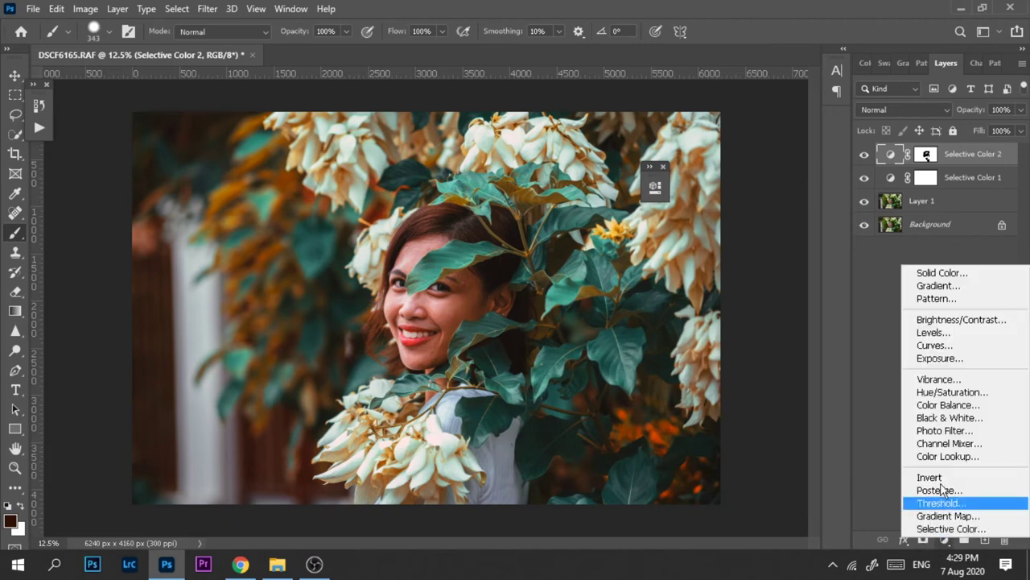
left_click(948, 393)
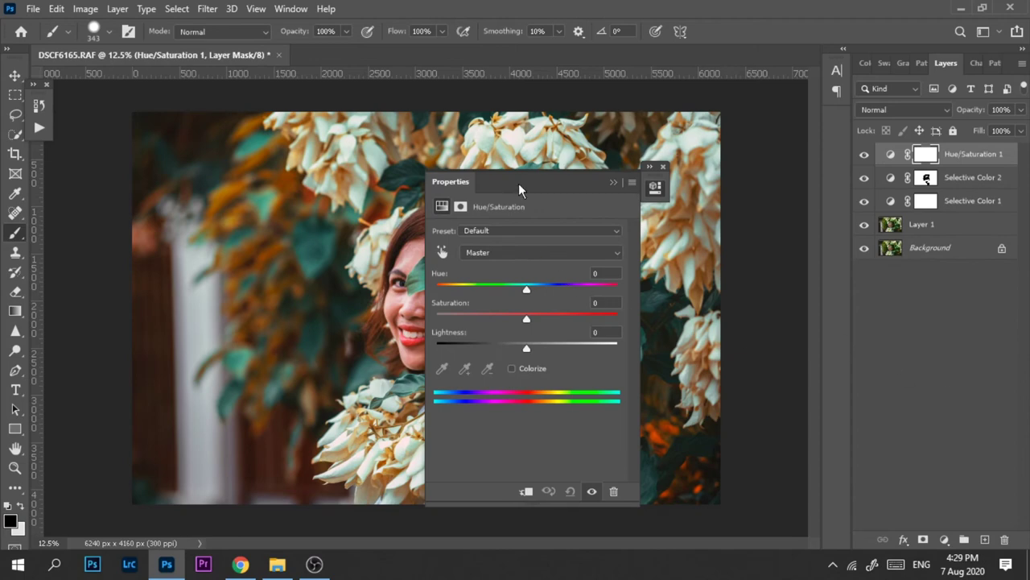
left_click_drag(519, 182, 805, 196)
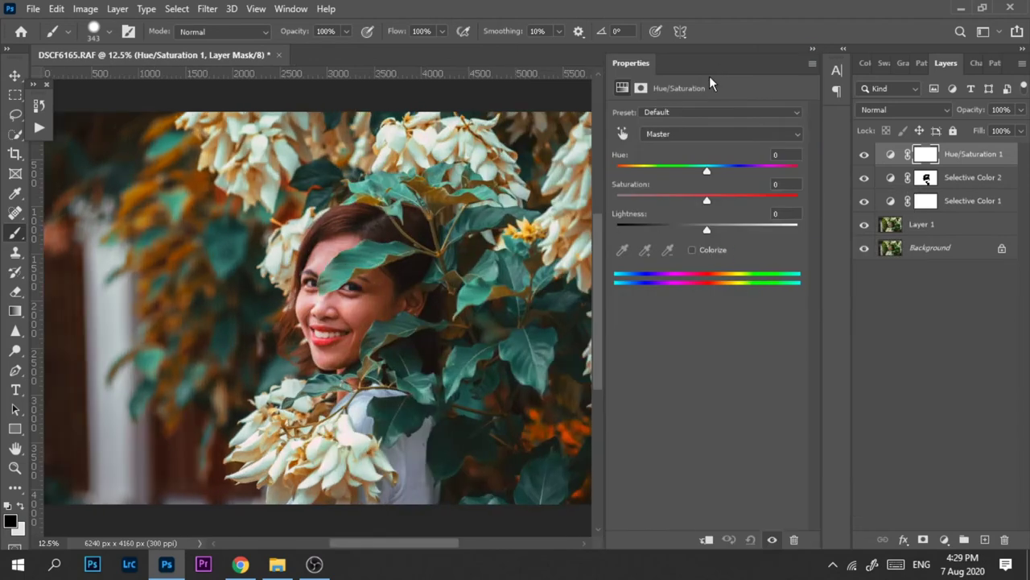
left_click_drag(709, 78, 758, 203)
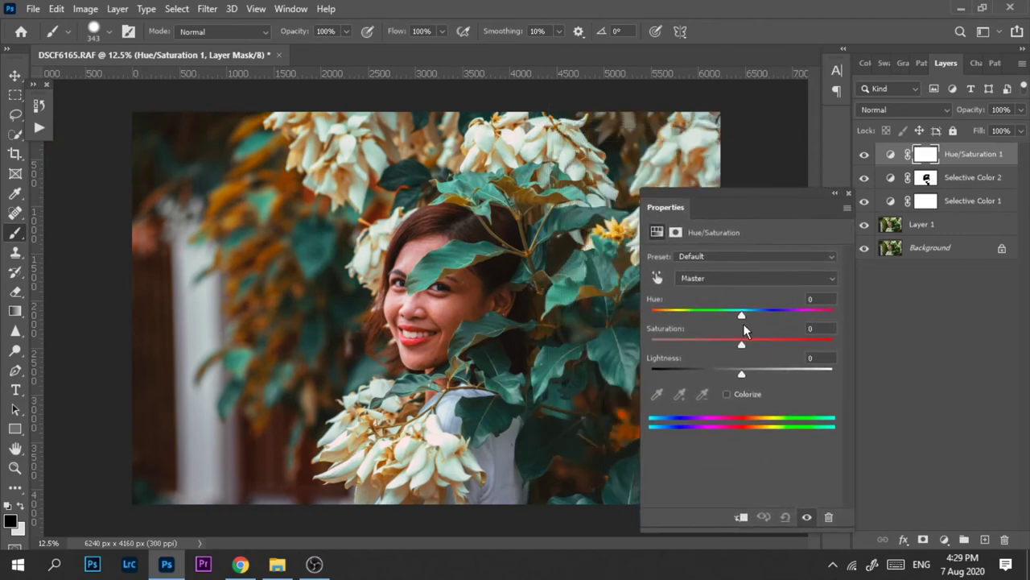
mouse_move(742, 319)
left_mouse_down()
mouse_move(691, 314)
mouse_move(792, 315)
mouse_move(749, 315)
left_mouse_up()
left_click(819, 299)
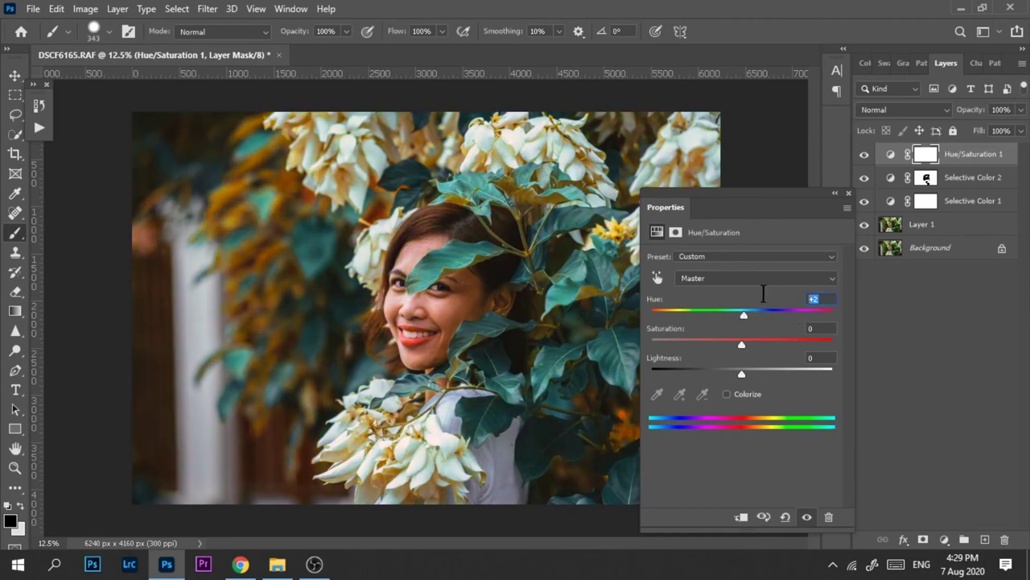
- Lower the Reds saturation slightly and boost the Yellows saturation slightly
left_click(722, 274)
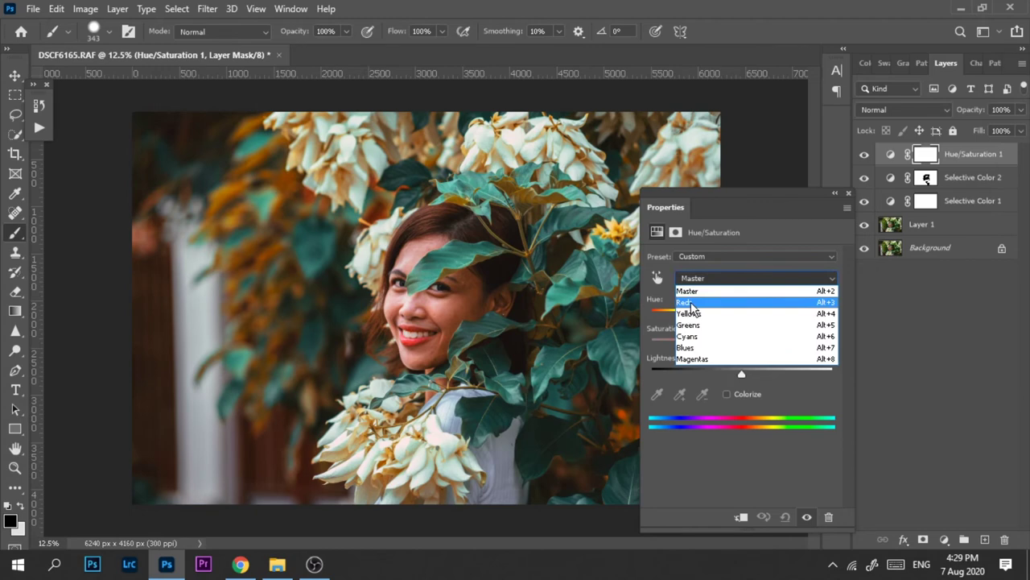
left_click(694, 303)
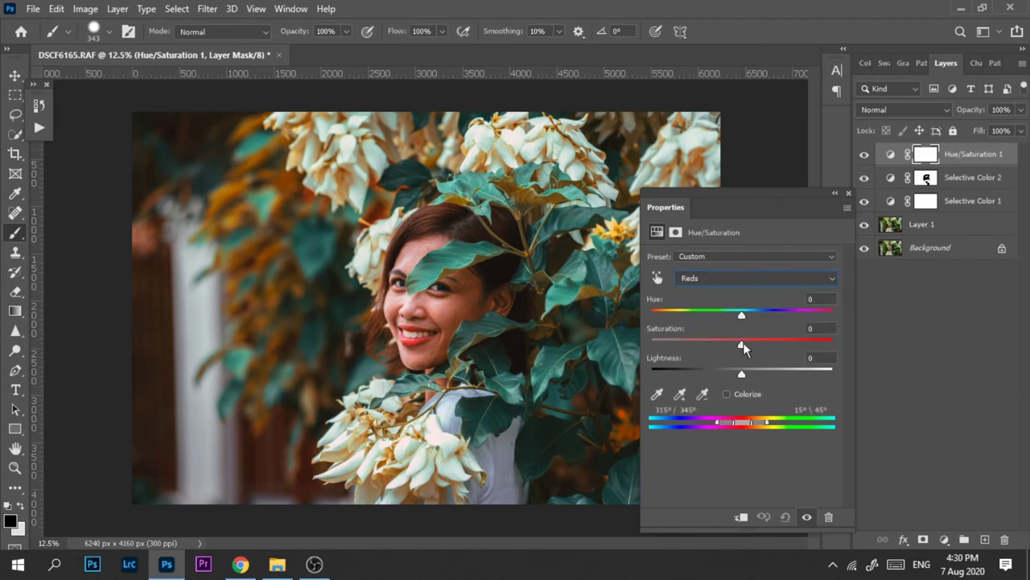
left_click_drag(751, 344, 742, 345)
left_click(719, 280)
left_click(736, 317)
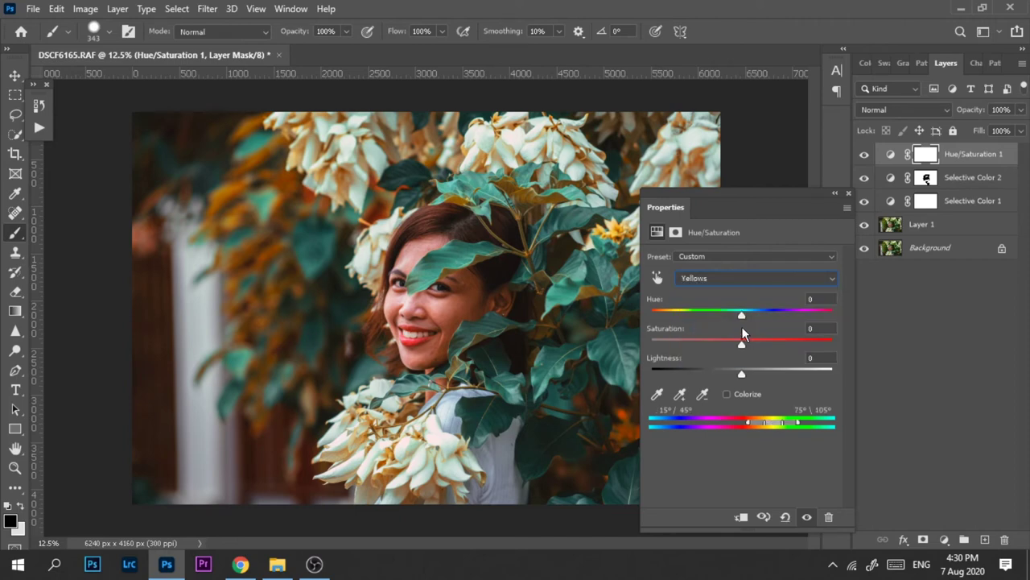
left_click_drag(740, 344, 746, 347)
- Set Greens to Hue +35, Saturation +8 and Cyans to Hue +12, Saturation +3
left_click(713, 279)
left_click(709, 327)
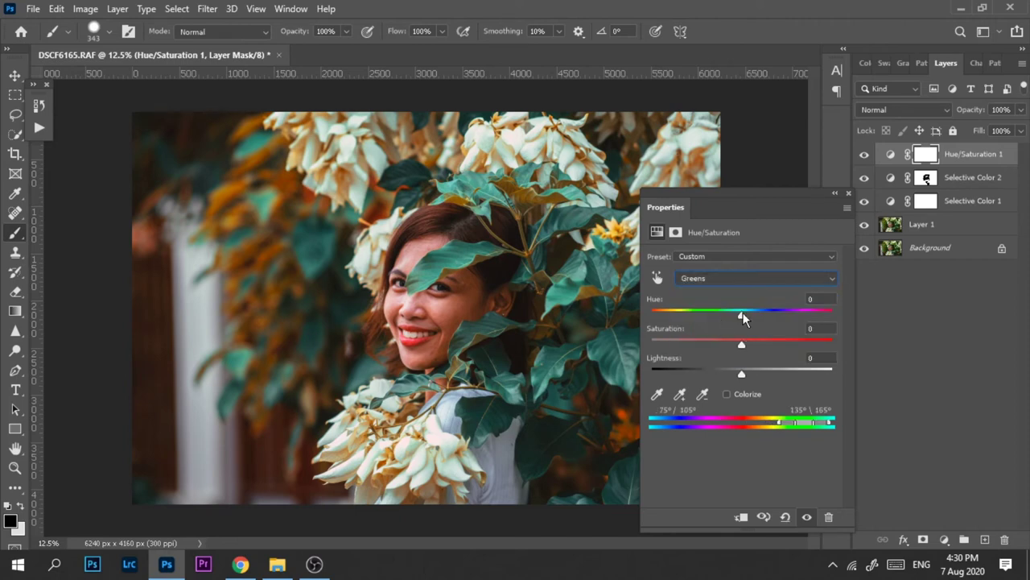
left_click_drag(743, 315, 776, 326)
left_click_drag(735, 342, 748, 343)
left_click(733, 280)
left_click(702, 337)
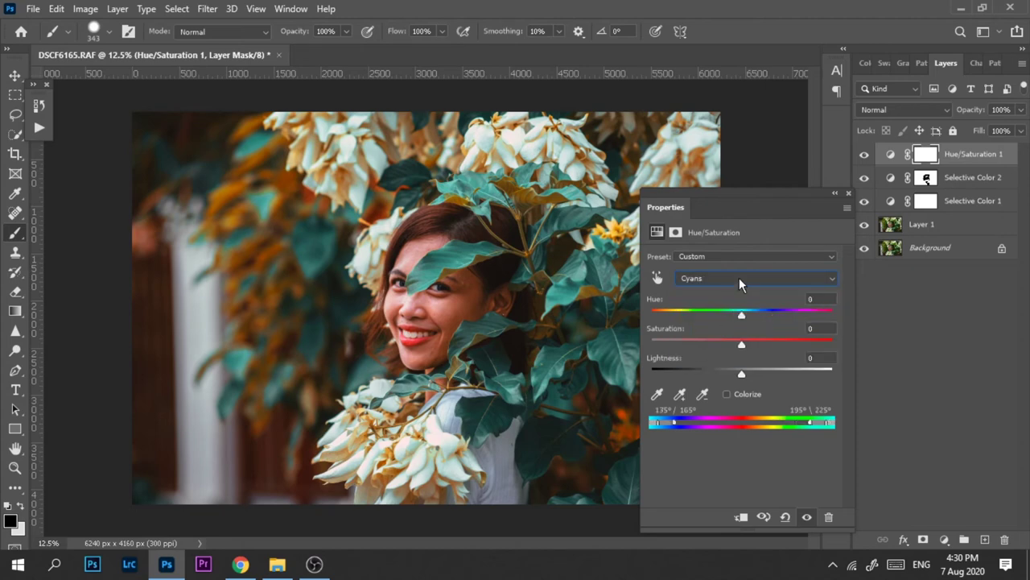
left_click_drag(741, 316, 750, 322)
left_click_drag(741, 345, 745, 345)
left_click(835, 195)
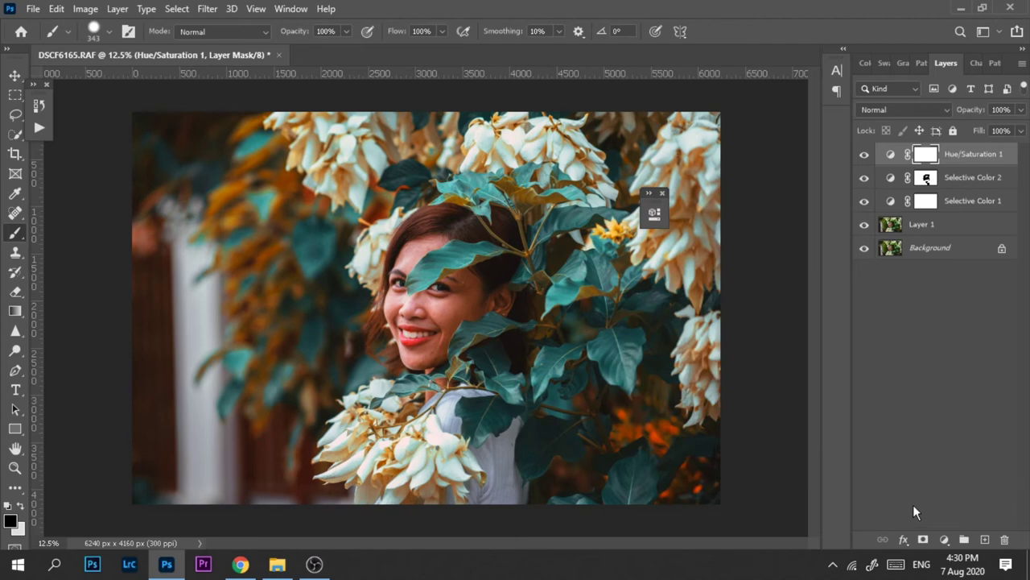
left_click(946, 541)
- Set the Brightness/Contrast 1 layer to Brightness 13 and Contrast -1
key("Escape")
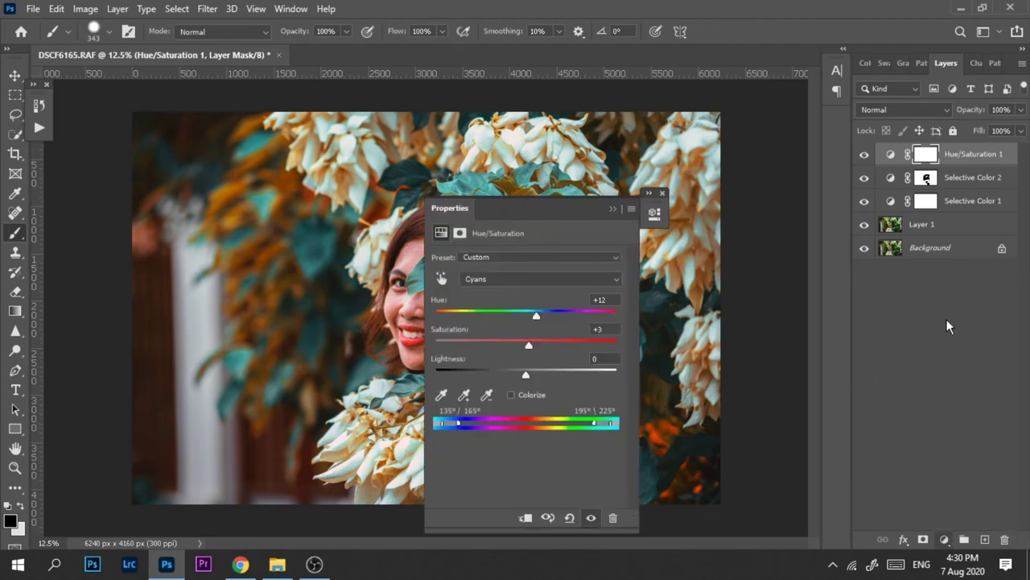
left_click_drag(561, 209, 796, 168)
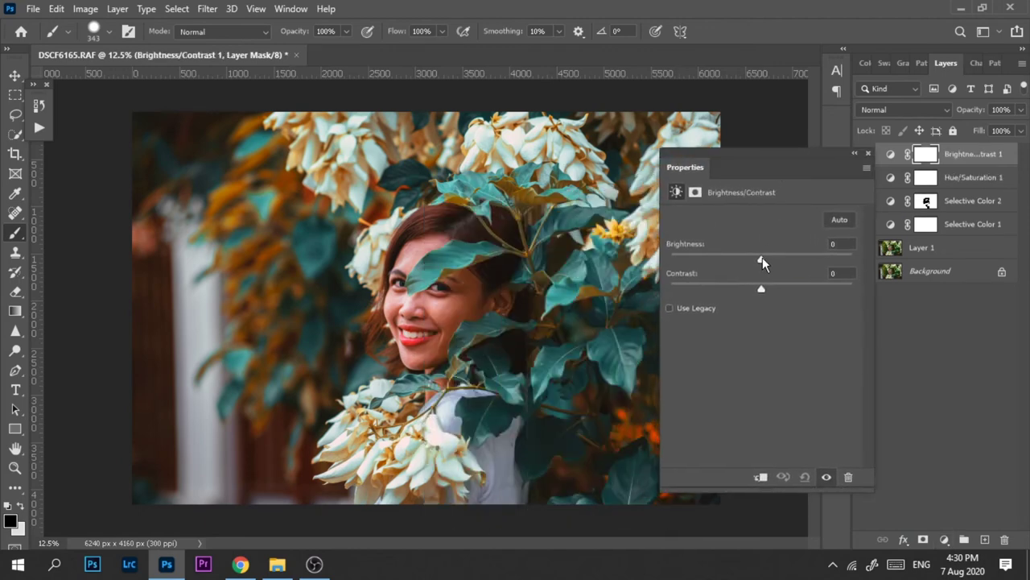
left_click_drag(762, 258, 769, 256)
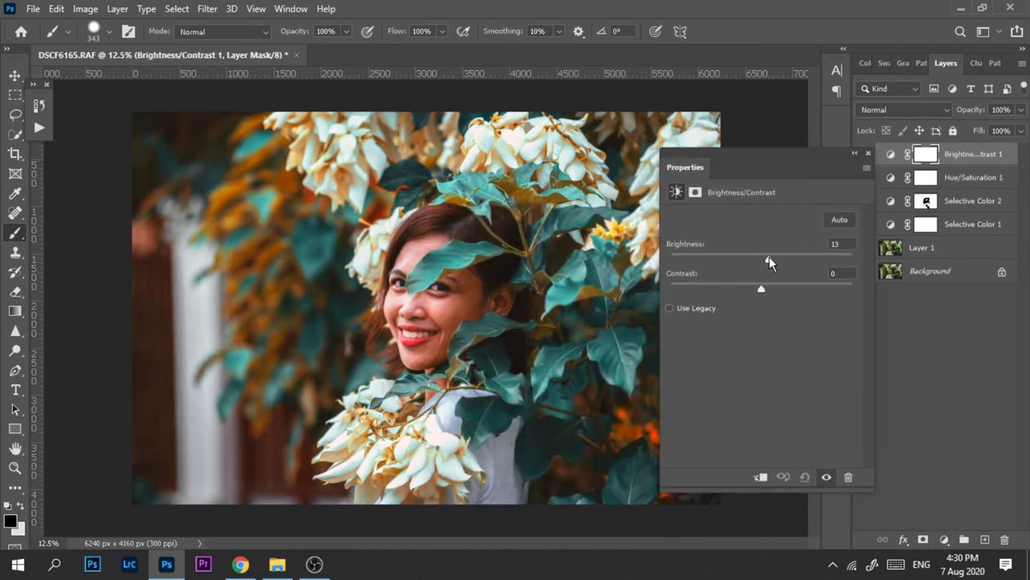
left_click_drag(763, 288, 760, 288)
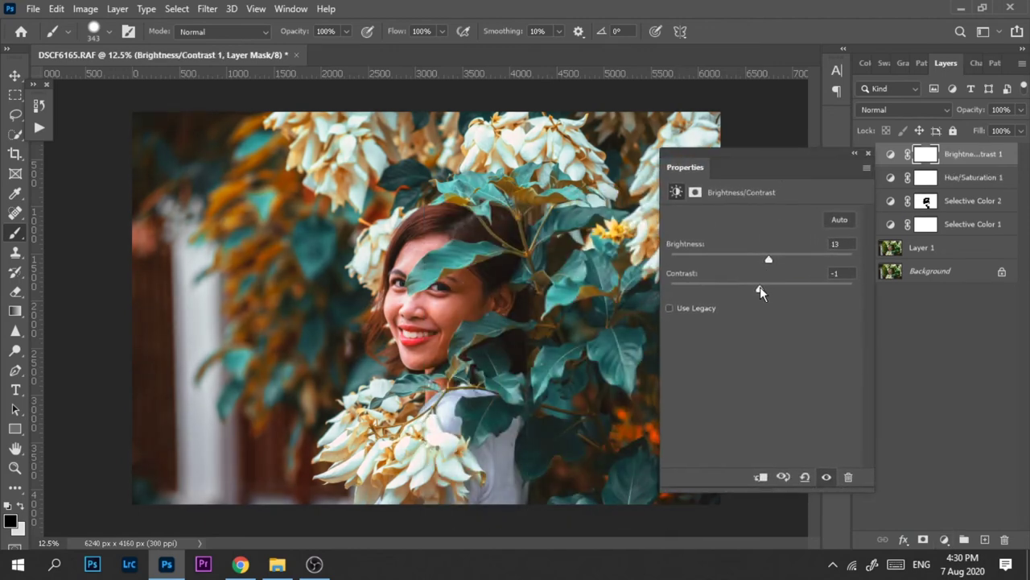
left_click(855, 161)
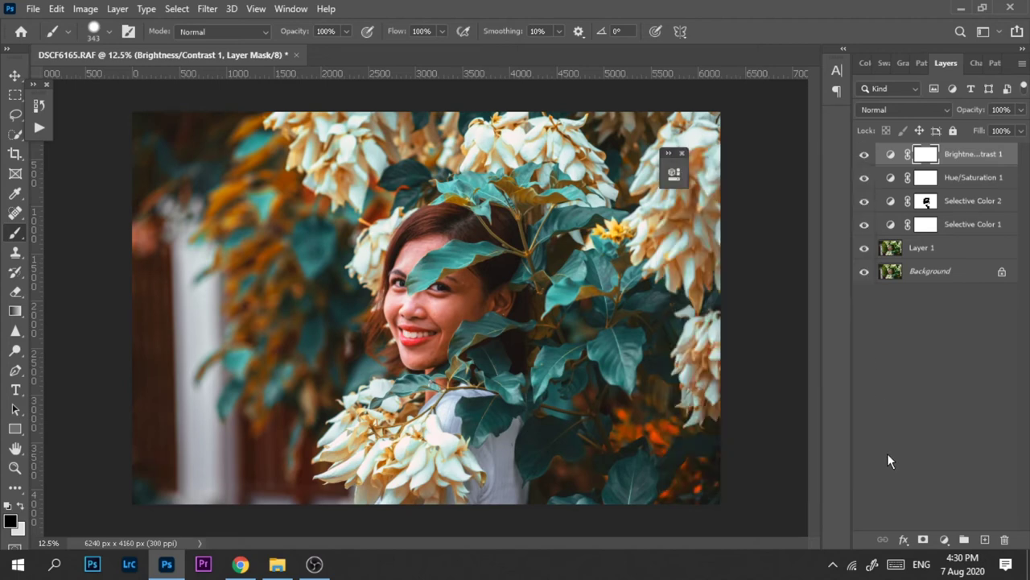
left_click(944, 539)
- Add a Curves layer lifting the black point to Input 23, Output 22 for faded shadows
left_click(943, 349)
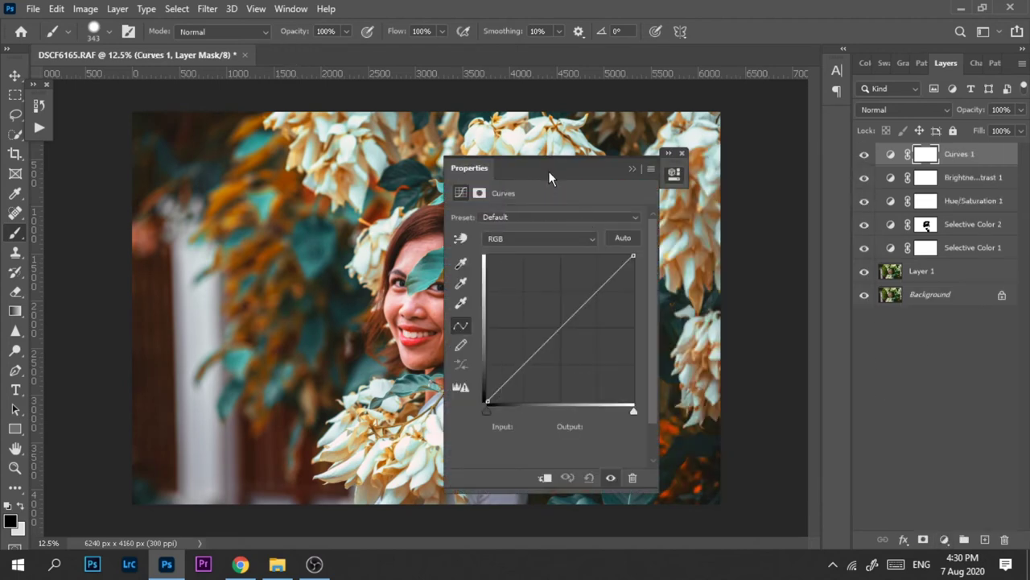
left_click_drag(548, 171, 693, 165)
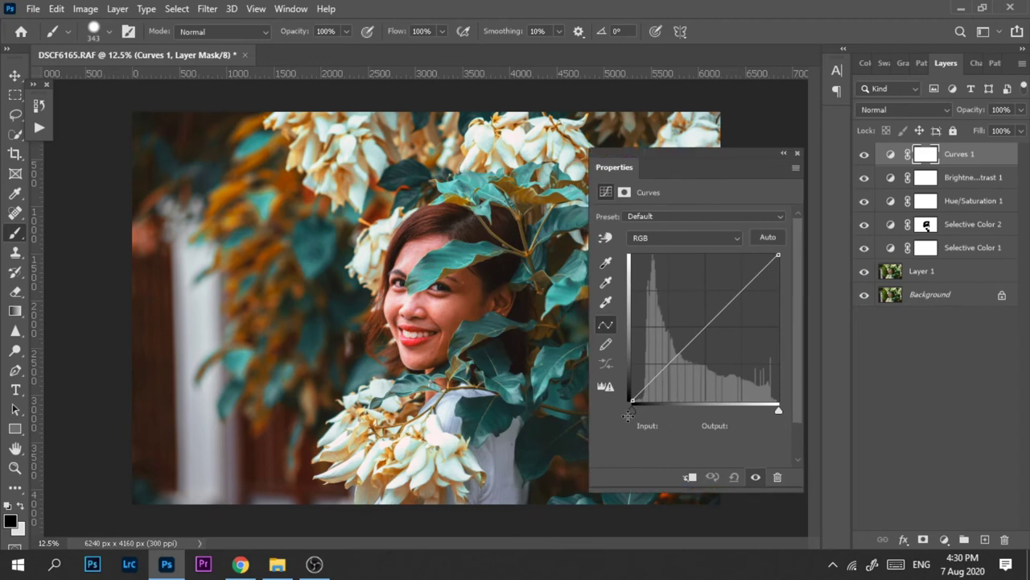
left_click_drag(631, 411, 637, 410)
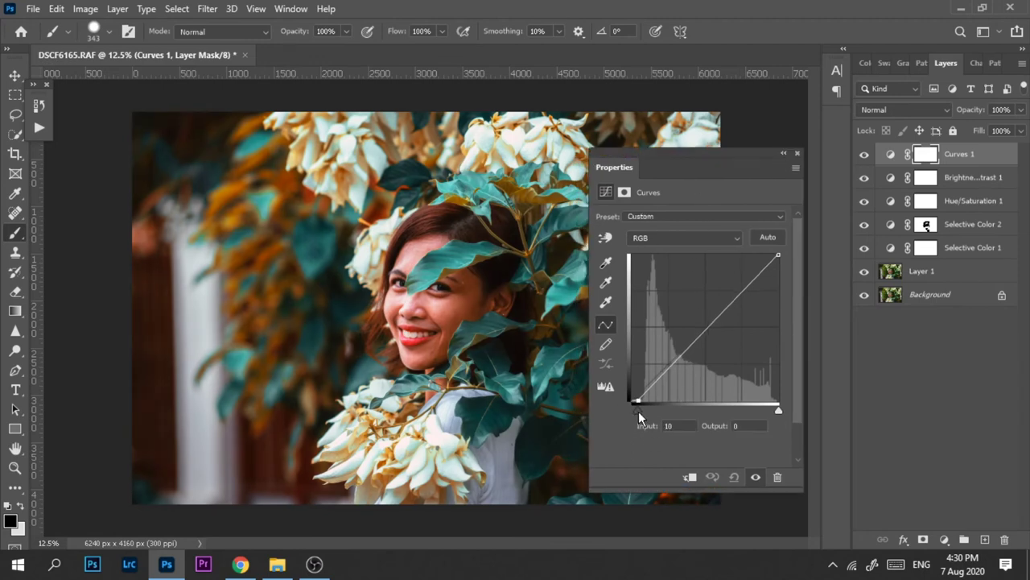
left_click(683, 426)
type("20")
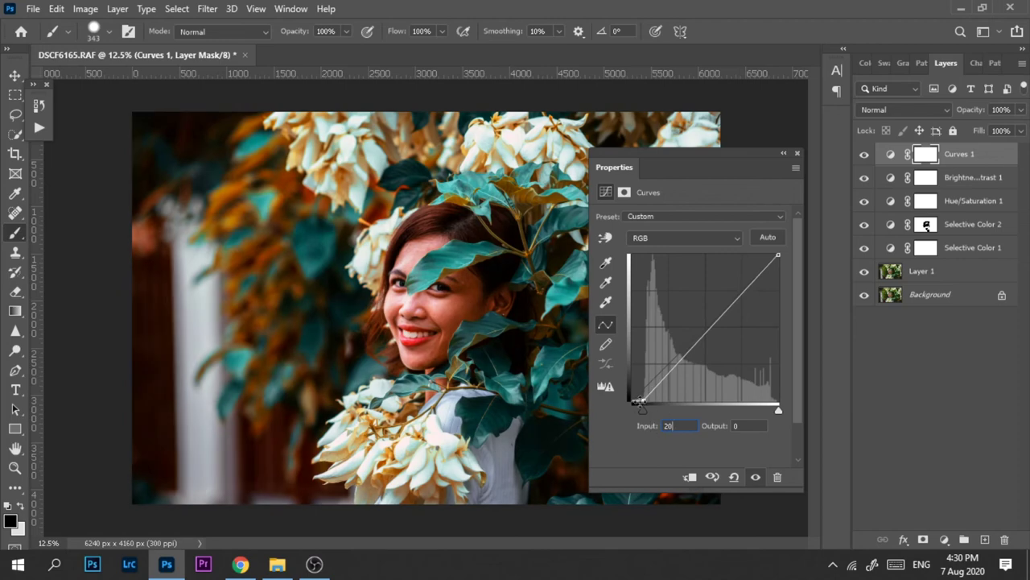
left_click_drag(641, 400, 645, 388)
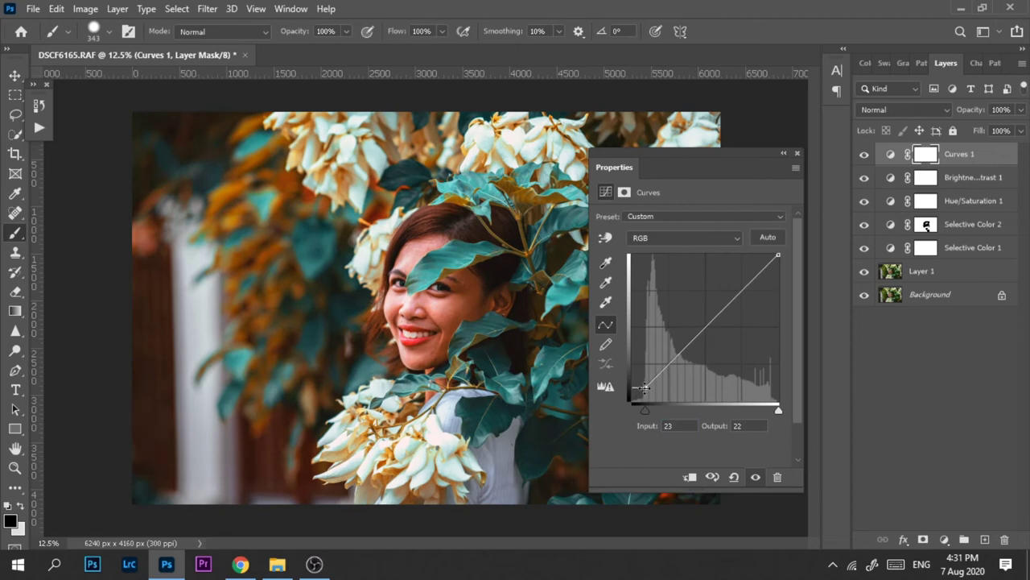
left_click(781, 153)
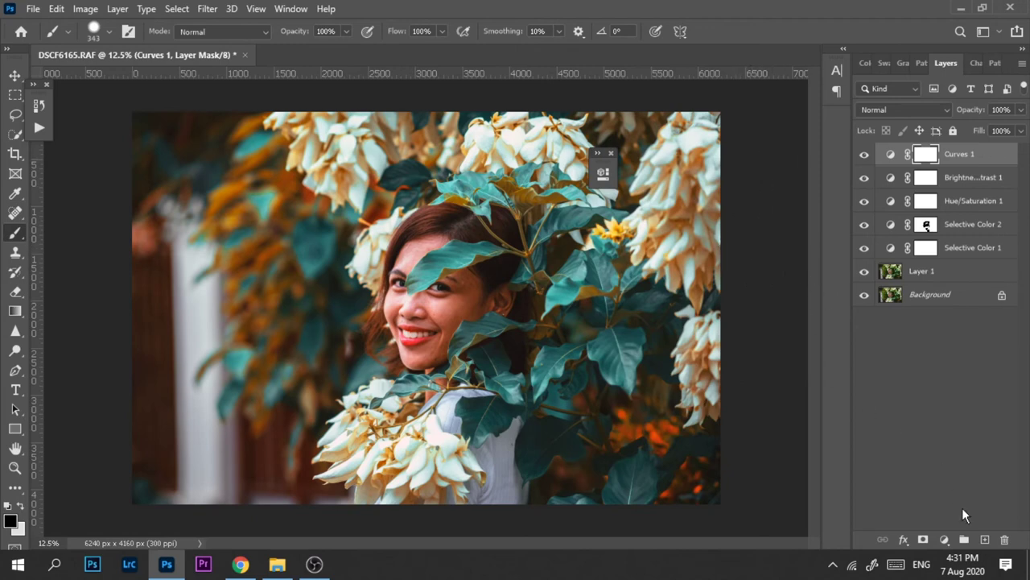
left_click(945, 540)
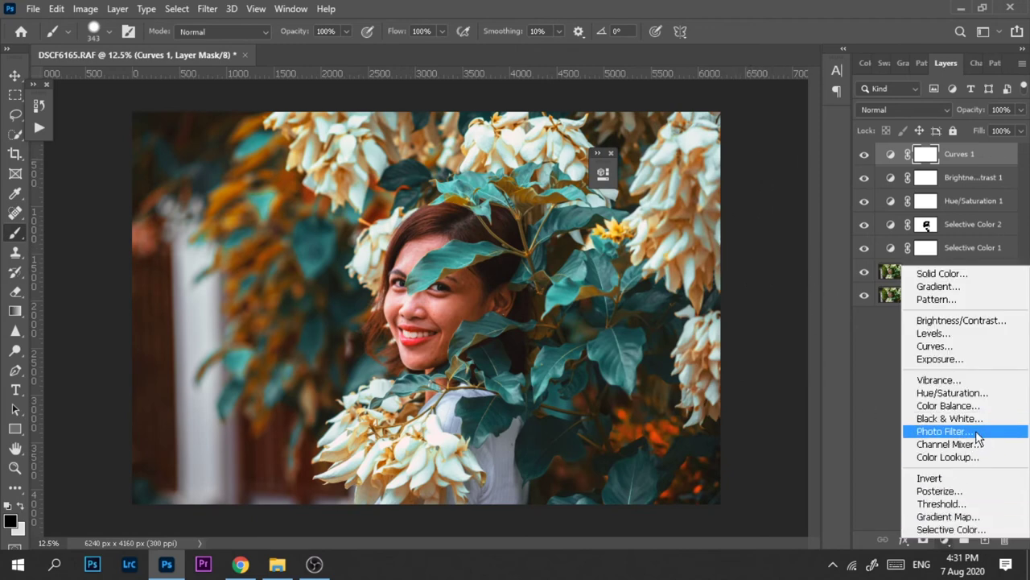
- Add a Channel Mixer layer with the Blue output channel's Blue value raised to +103
left_click(977, 443)
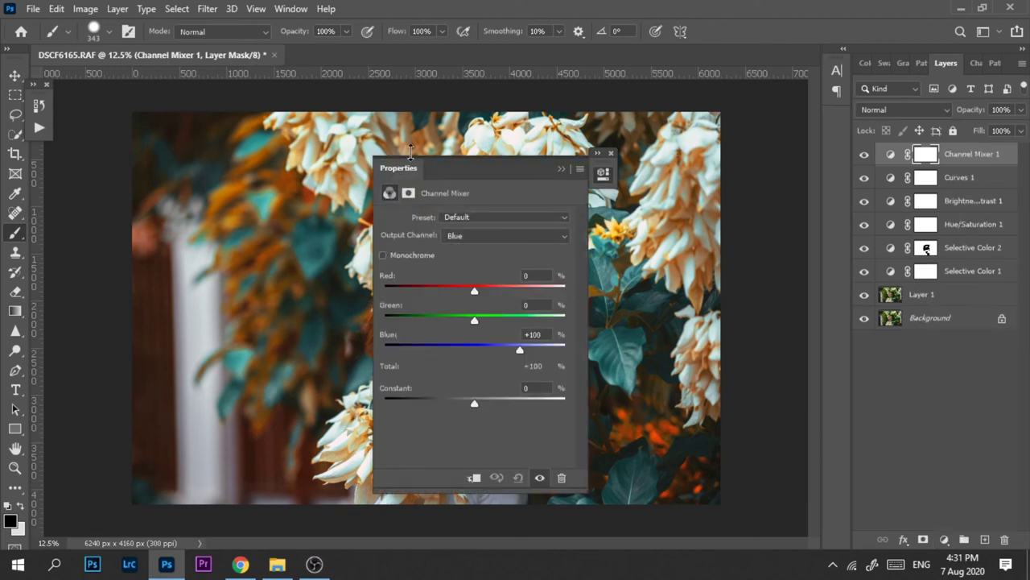
left_click_drag(470, 172, 706, 175)
left_click(699, 236)
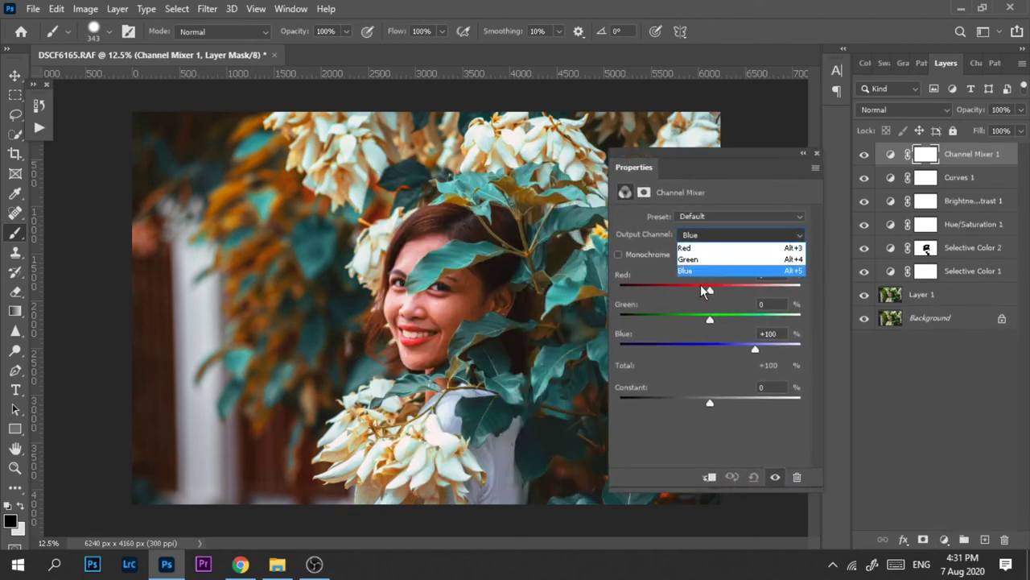
left_click(696, 271)
left_click_drag(757, 349, 758, 350)
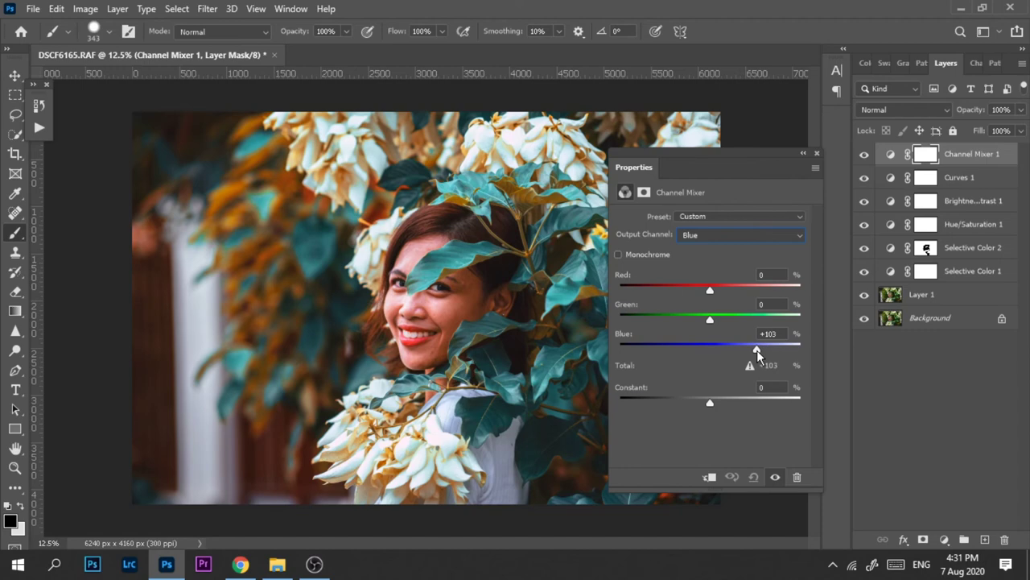
left_click(800, 155)
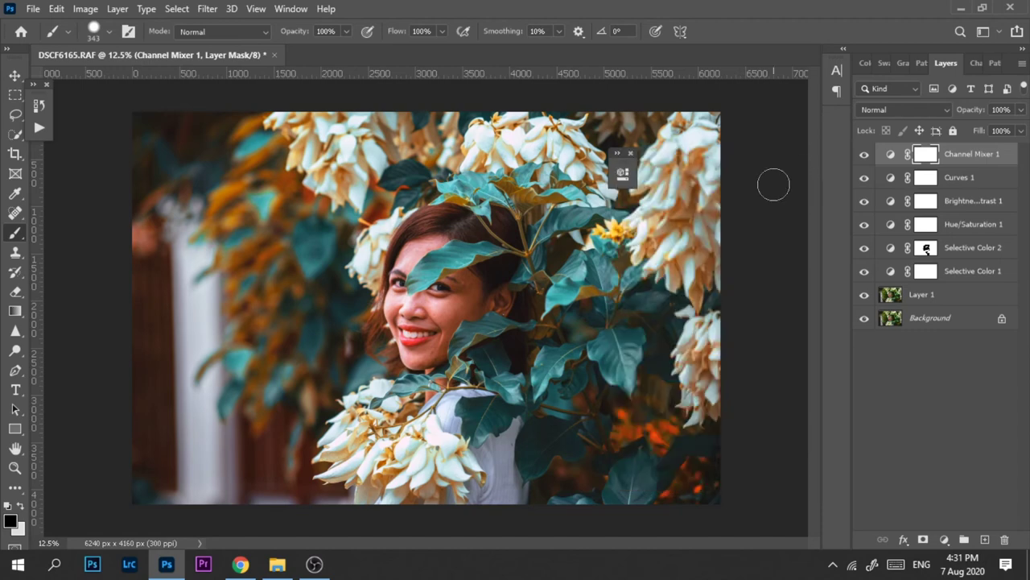
- Create Layer 2 filled with 50% gray and set its blend mode to Overlay
left_click(984, 538)
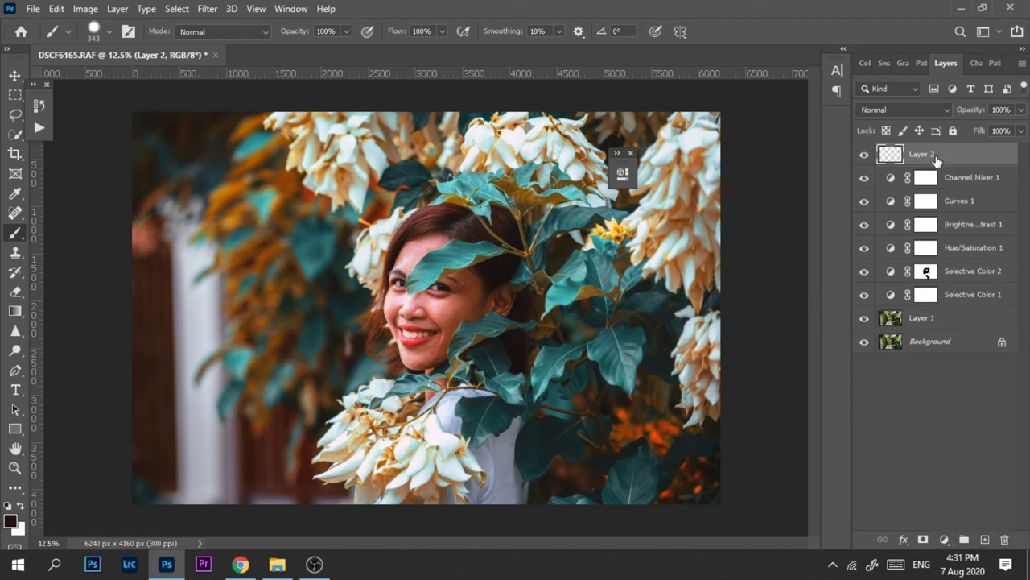
left_click(58, 8)
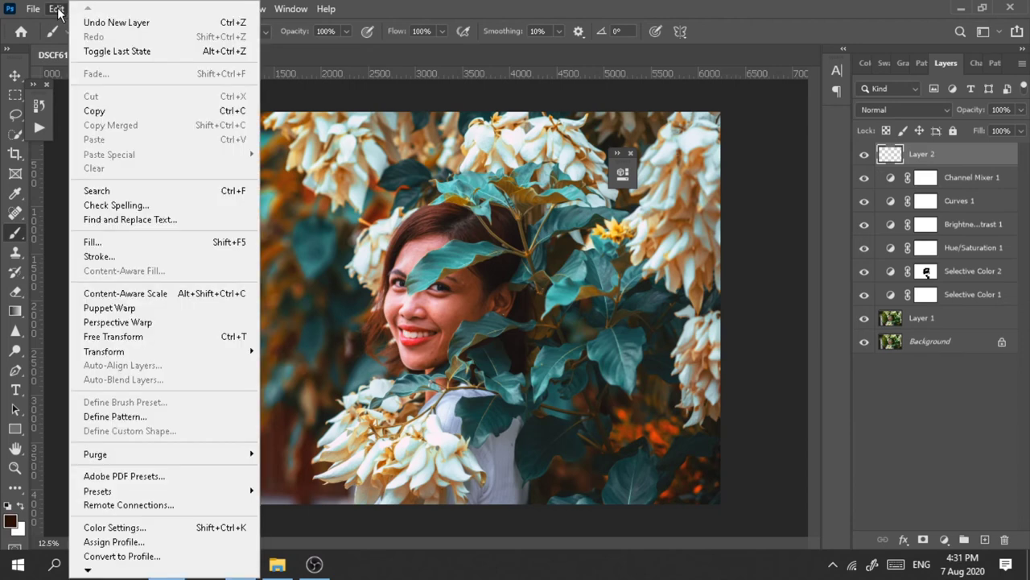
left_click(92, 242)
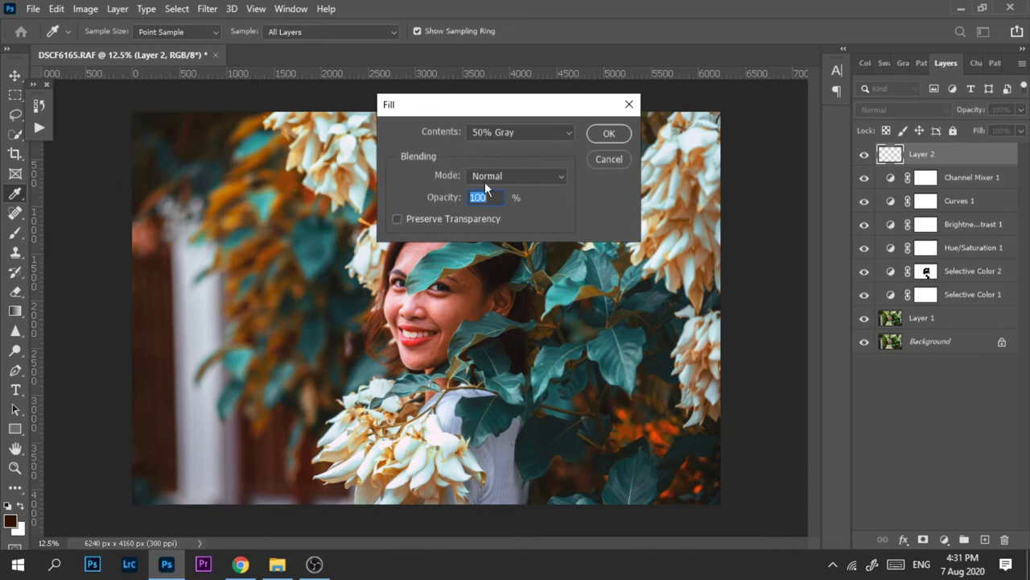
left_click(599, 135)
key("b")
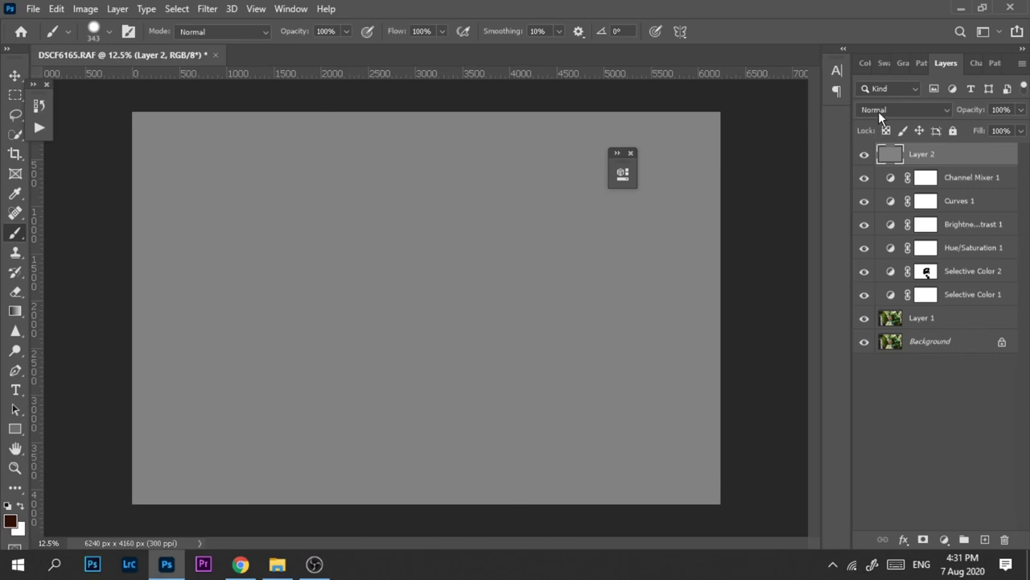
left_click(878, 111)
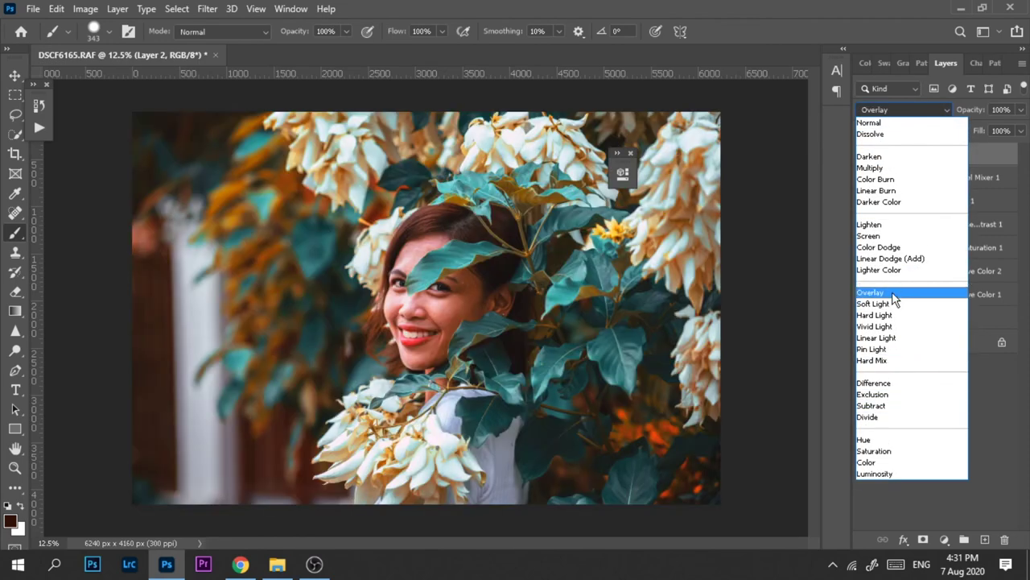
left_click(892, 291)
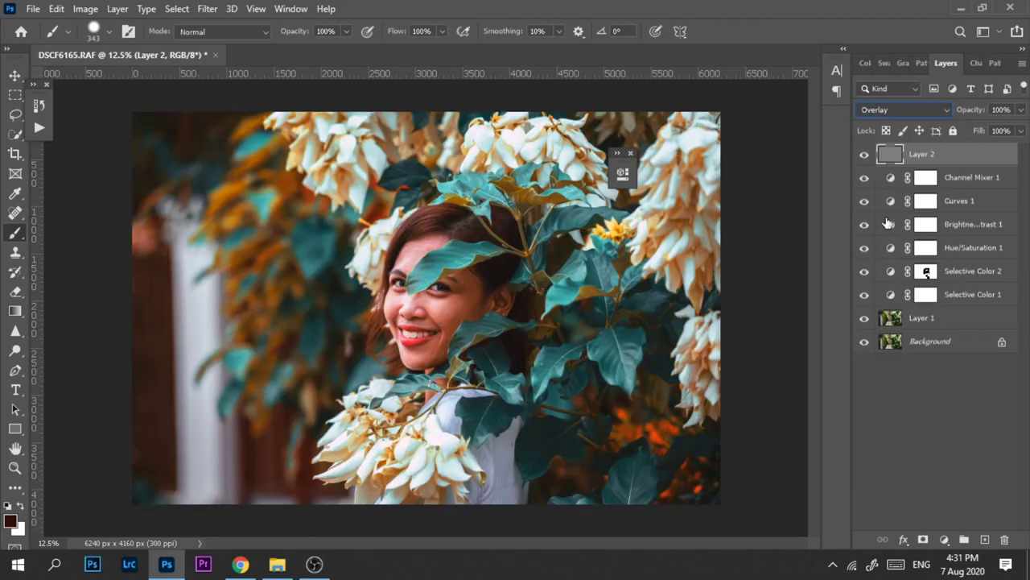
- Burn the left-edge foliage with a 1987 px Burn brush at Midtones, 10% exposure
left_click(13, 334)
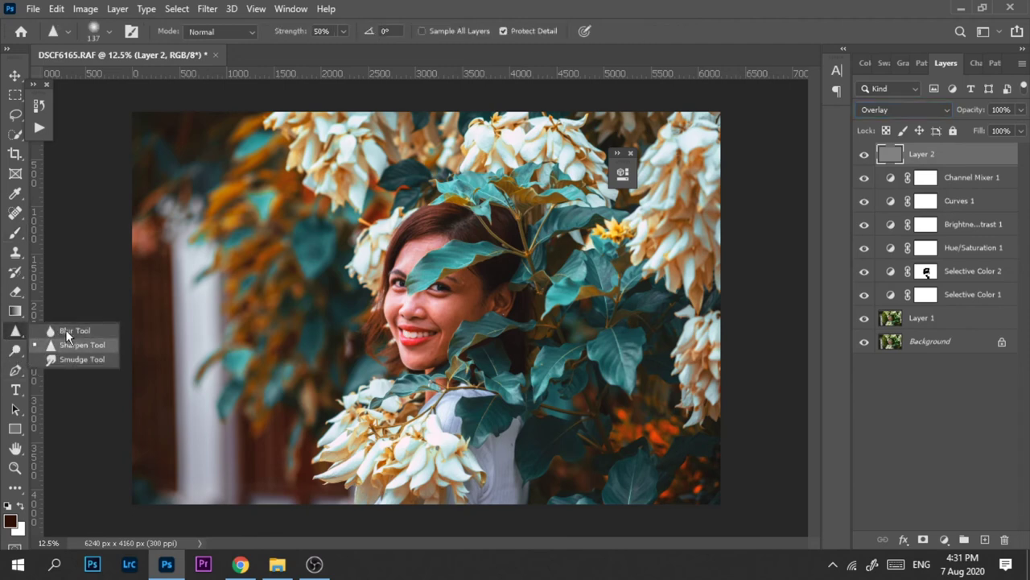
left_click(15, 350)
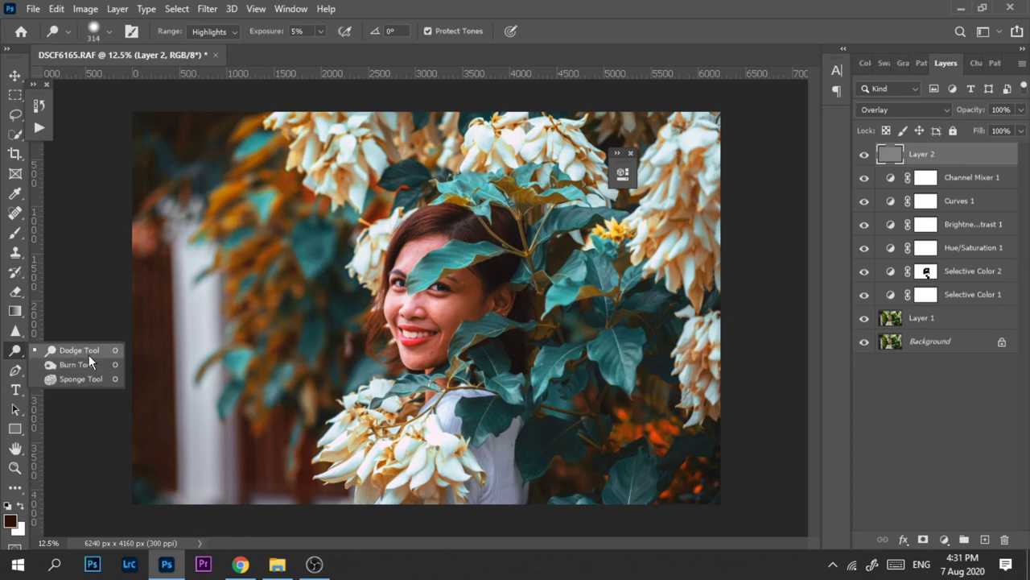
left_click(87, 365)
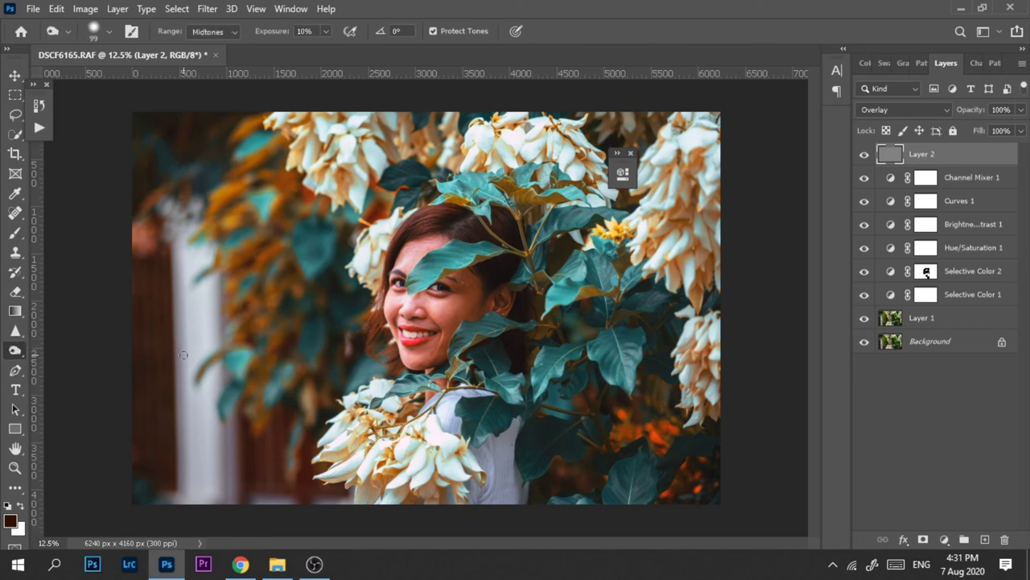
left_click_drag(183, 354, 270, 365)
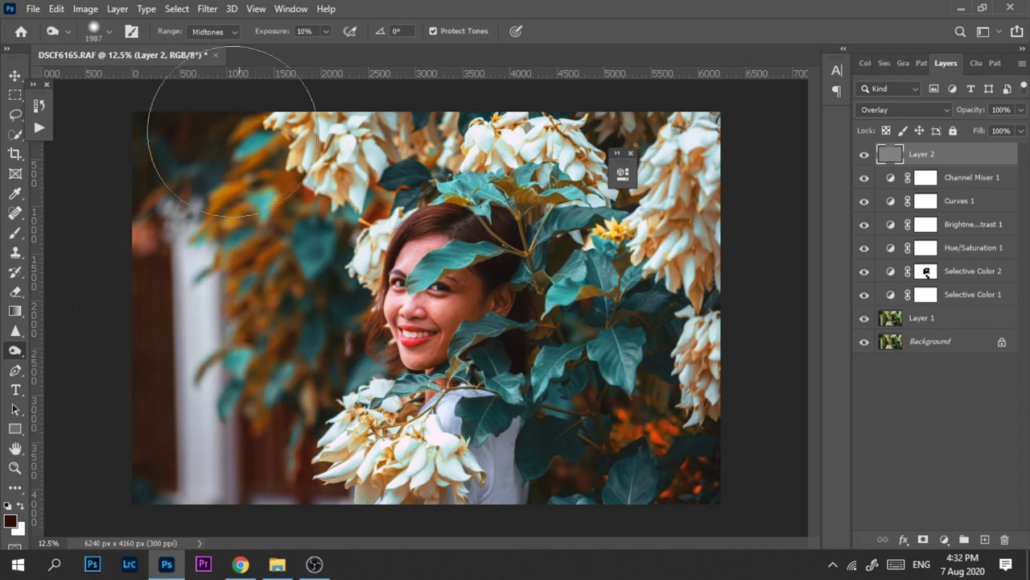
mouse_move(231, 130)
left_mouse_down()
mouse_move(218, 349)
mouse_move(195, 362)
mouse_move(179, 202)
mouse_move(186, 159)
mouse_move(175, 152)
mouse_move(202, 127)
mouse_move(166, 143)
mouse_move(115, 324)
mouse_move(138, 426)
mouse_move(126, 322)
mouse_move(144, 512)
mouse_move(276, 472)
mouse_move(287, 505)
mouse_move(140, 463)
mouse_move(132, 193)
mouse_move(610, 472)
mouse_move(584, 492)
mouse_move(672, 449)
mouse_move(668, 367)
mouse_move(725, 266)
left_mouse_up()
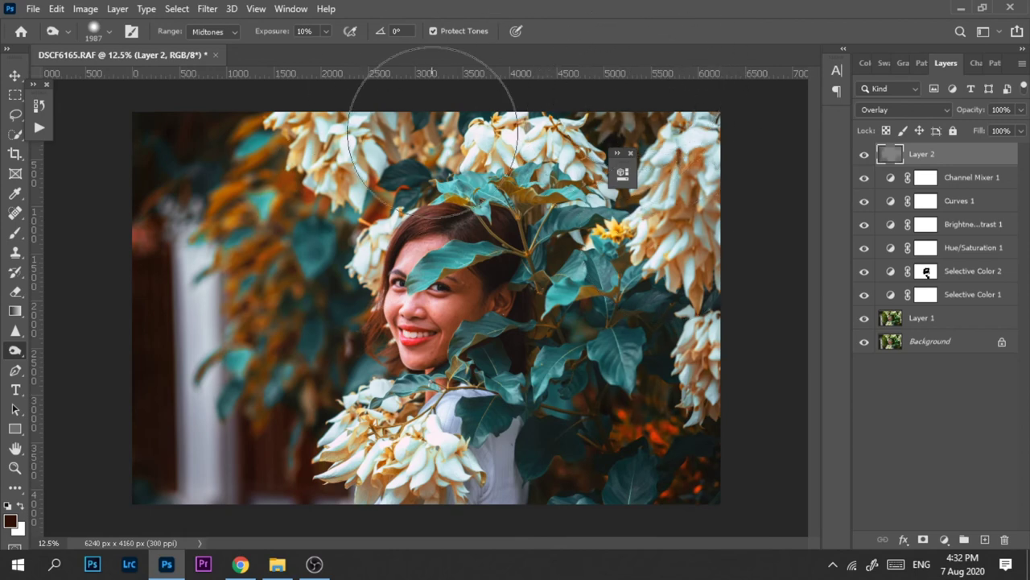
- Darken the top of the white pillar with a smaller 659 px burn brush
left_click_drag(433, 113, 404, 112)
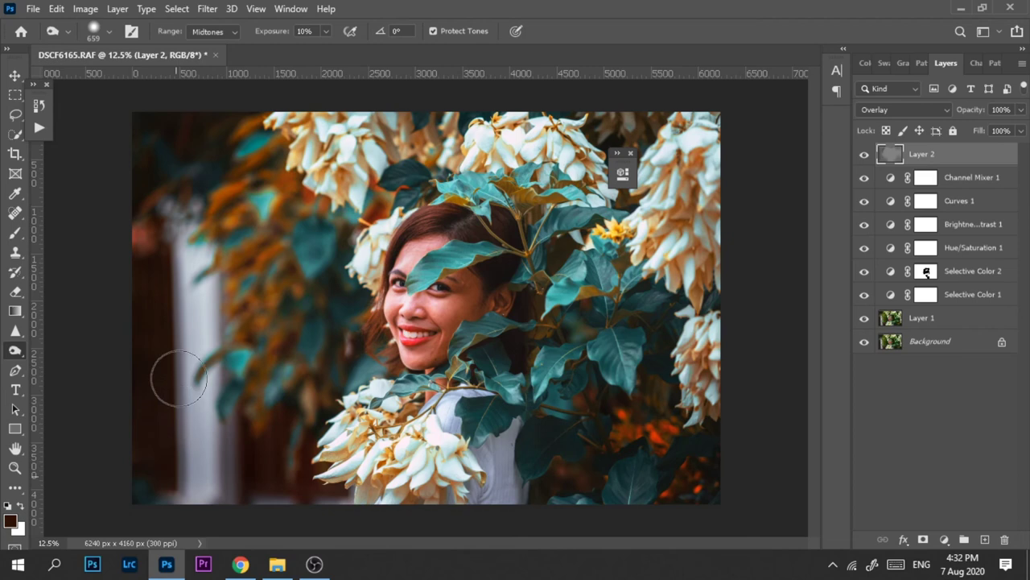
mouse_move(229, 254)
left_mouse_down()
mouse_move(190, 214)
mouse_move(156, 223)
left_mouse_up()
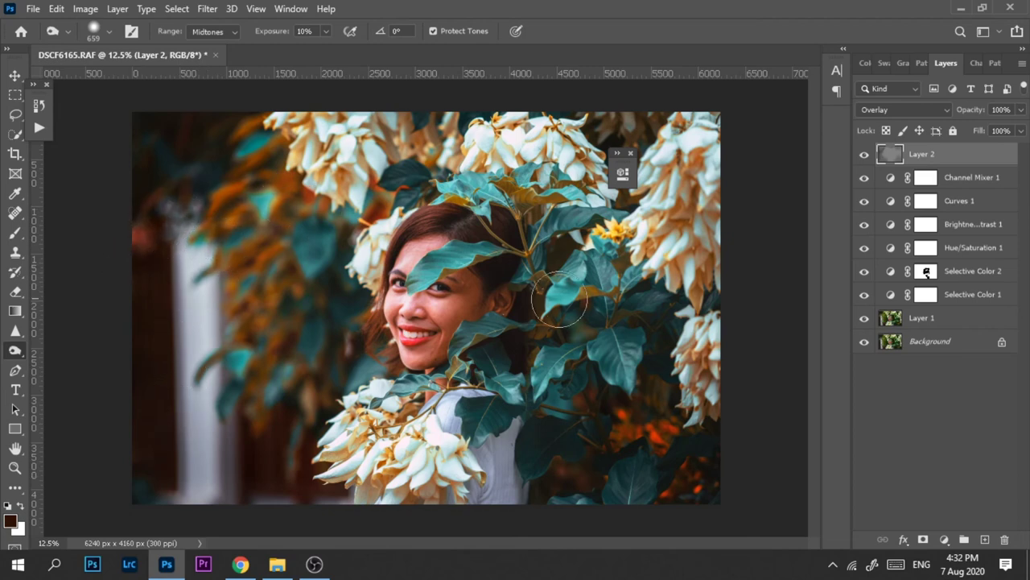
left_click(16, 352)
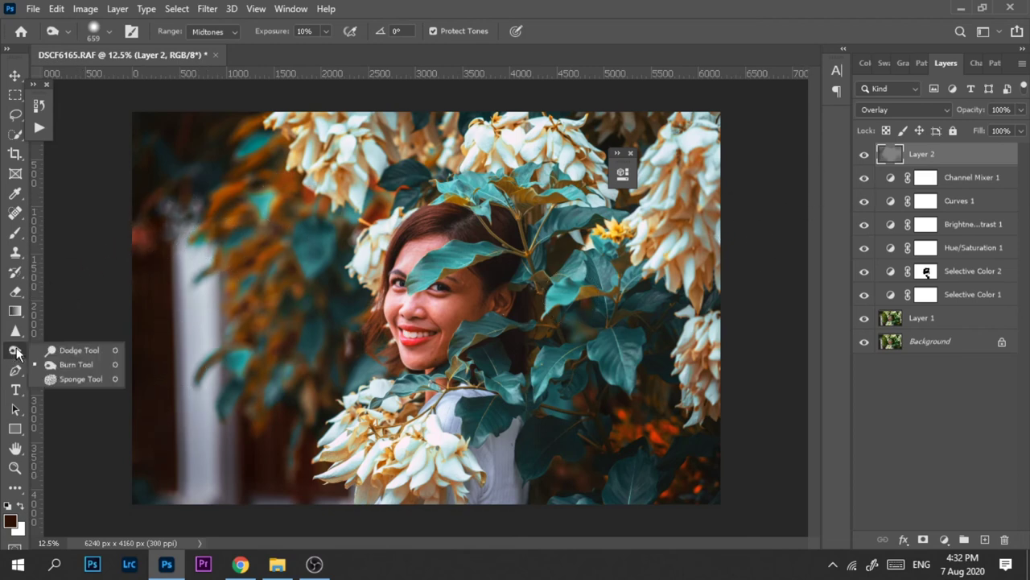
- Dodge highlights with a 343 px brush and compare by toggling Layer 2's visibility
left_click(82, 349)
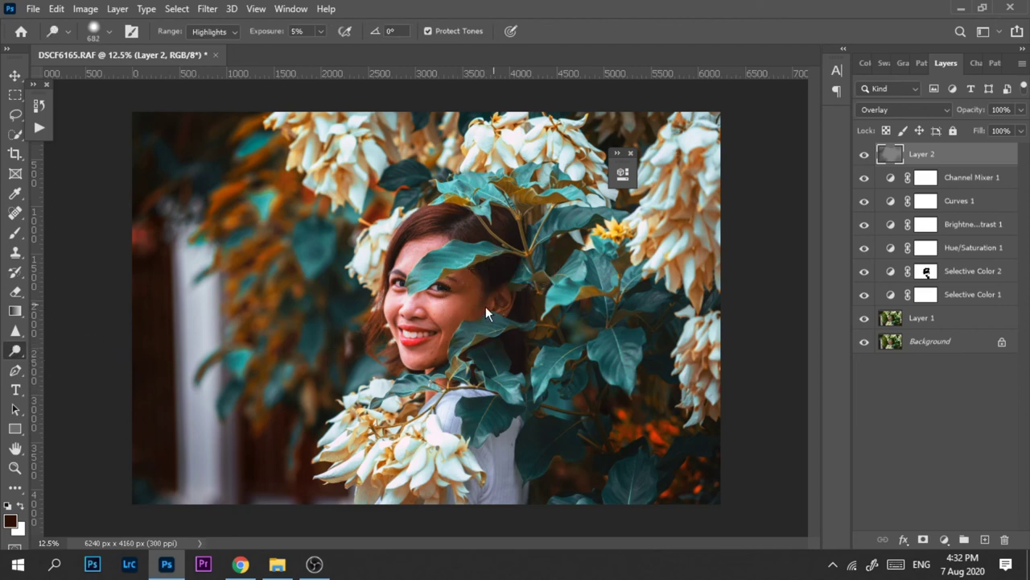
scroll(485, 306, "up", 5)
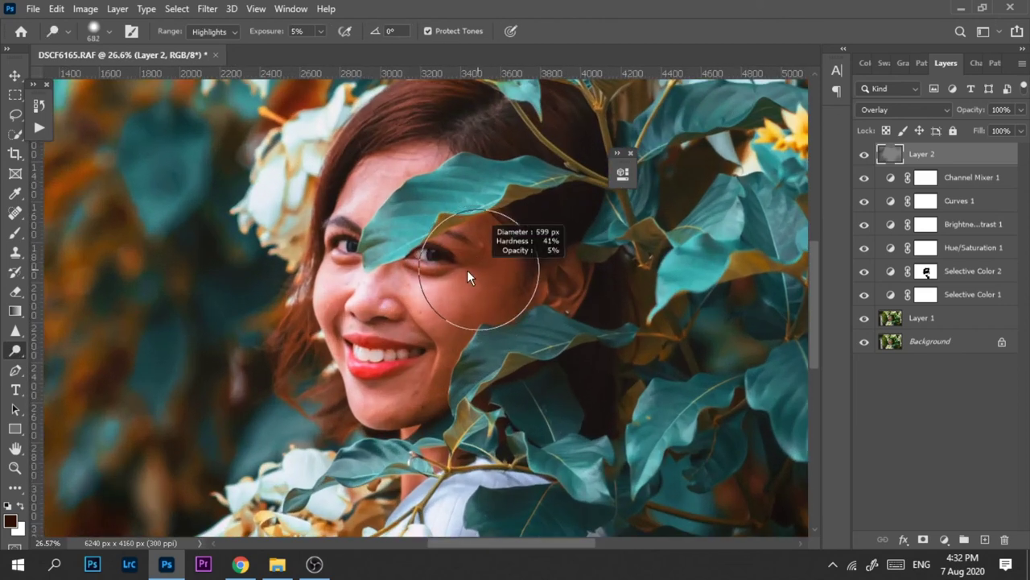
left_click_drag(467, 276, 443, 267)
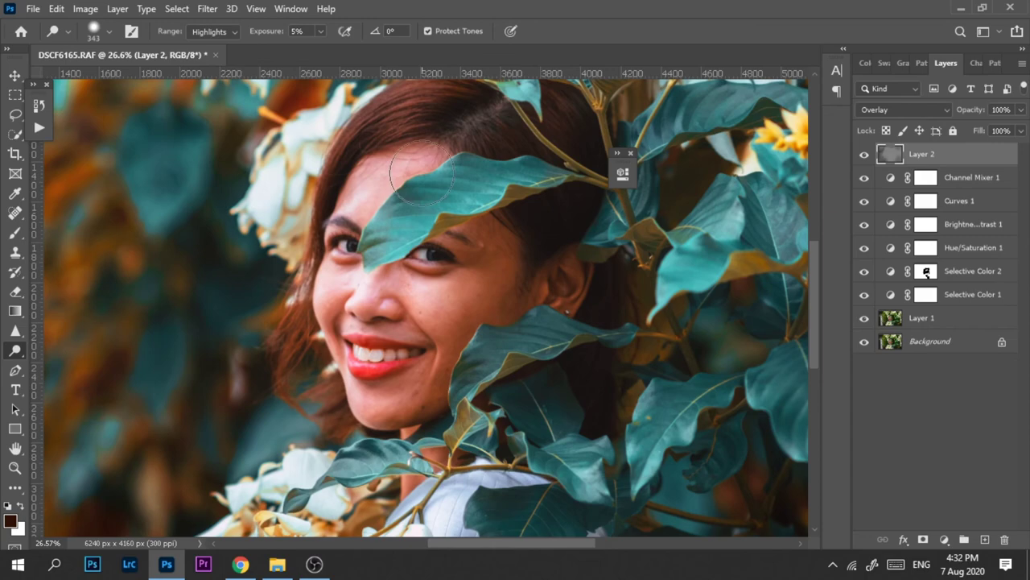
scroll(527, 389, "down", 3)
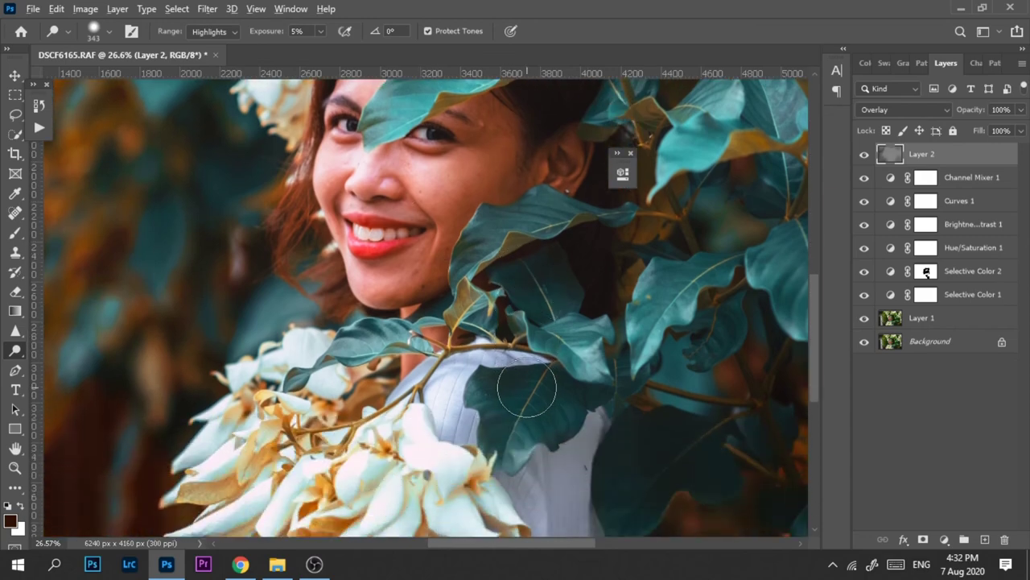
scroll(526, 389, "down", 3)
scroll(516, 330, "up", 1)
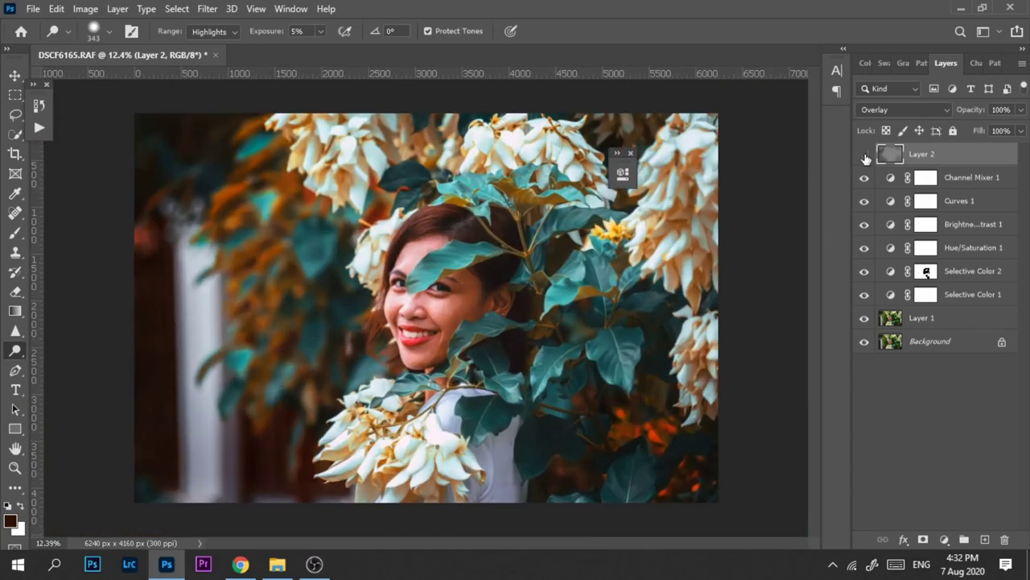
left_click(865, 157)
left_click(864, 157)
- Burn the hair and leaves around the face with a 189 px Burn brush
right_click(13, 355)
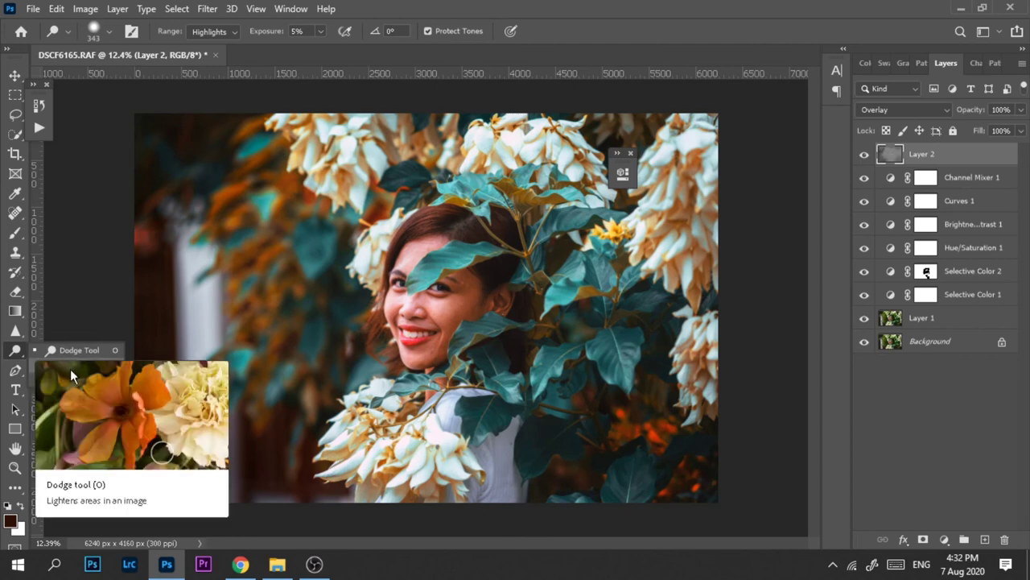
left_click(74, 351)
right_click(13, 355)
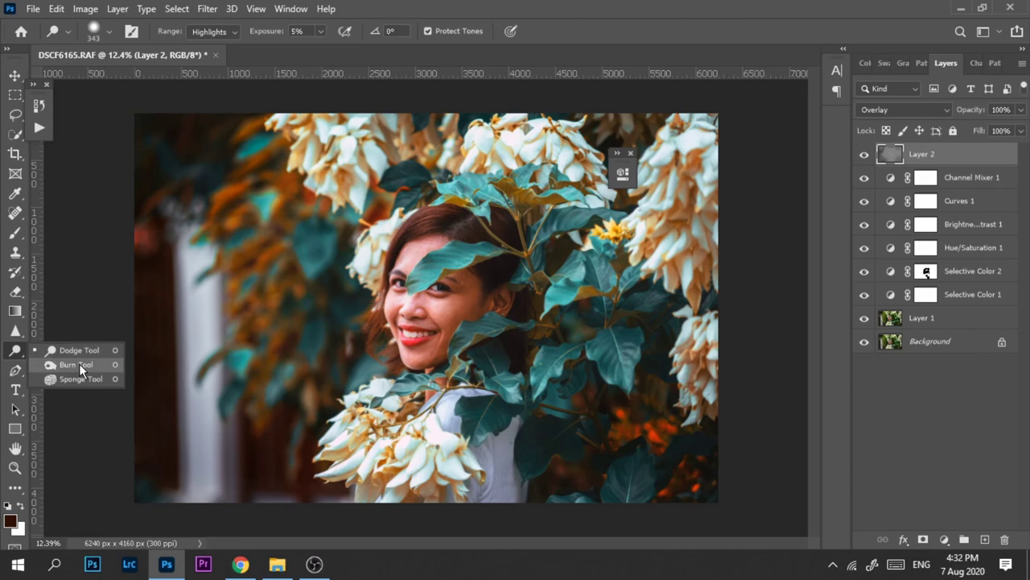
left_click(74, 365)
key("super")
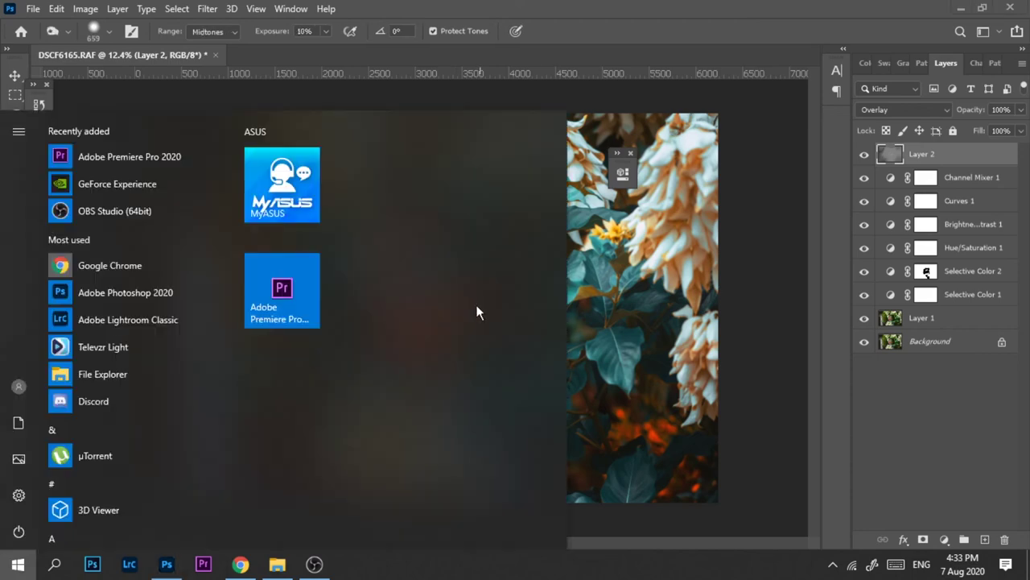
key("super")
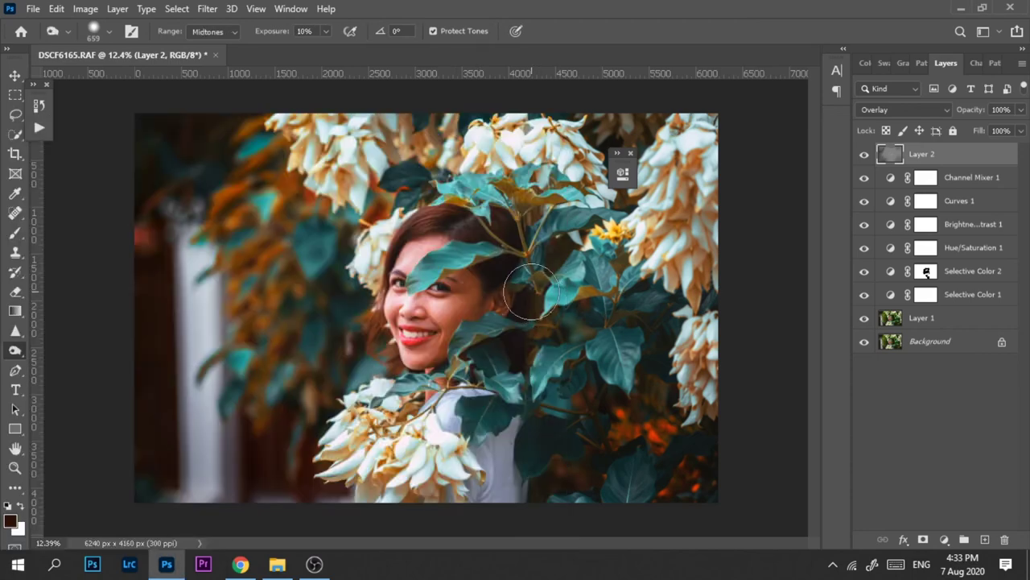
scroll(486, 291, "up", 3)
left_click_drag(486, 292, 441, 292)
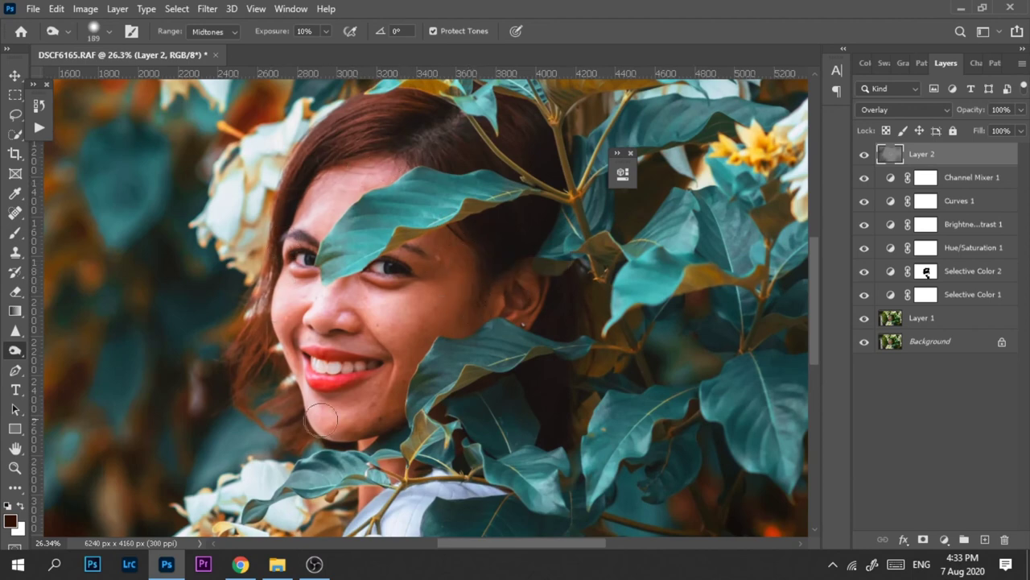
scroll(523, 286, "down", 3)
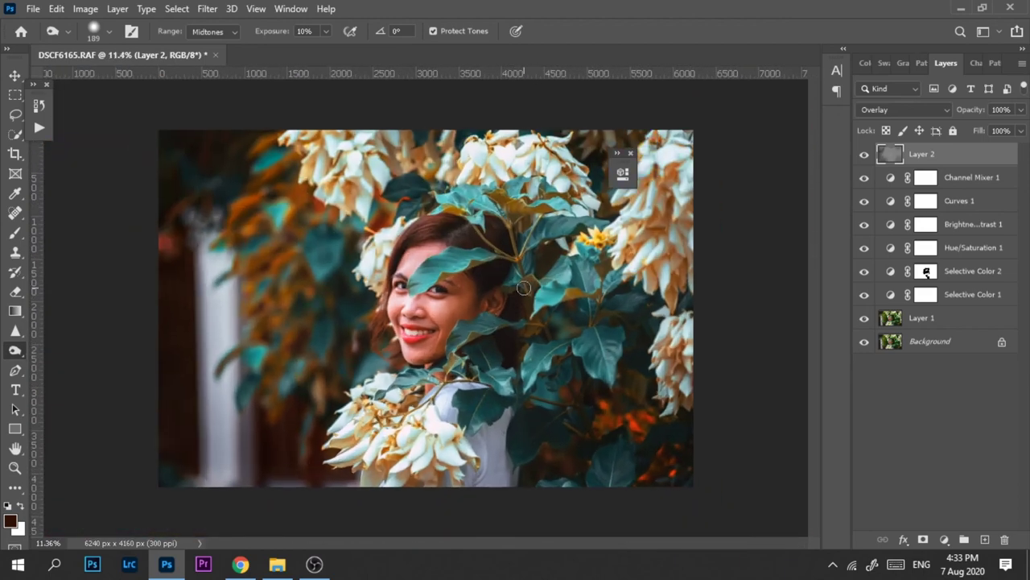
left_click(923, 320)
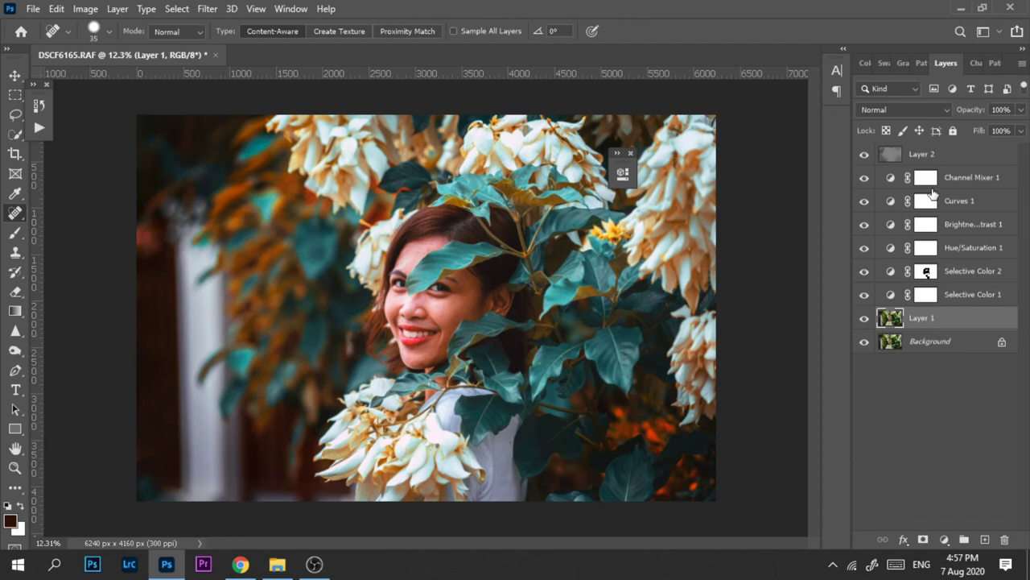
- Group Layer 2 through Layer 1 into Group 1 with Ctrl+G
left_click(944, 160)
left_click(944, 161, "shift")
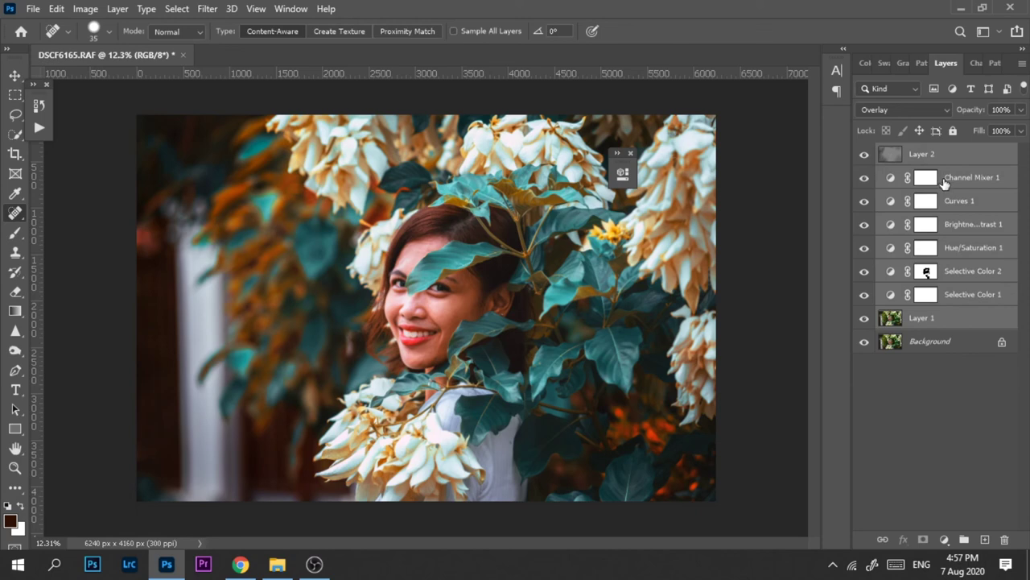
key("ctrl+g")
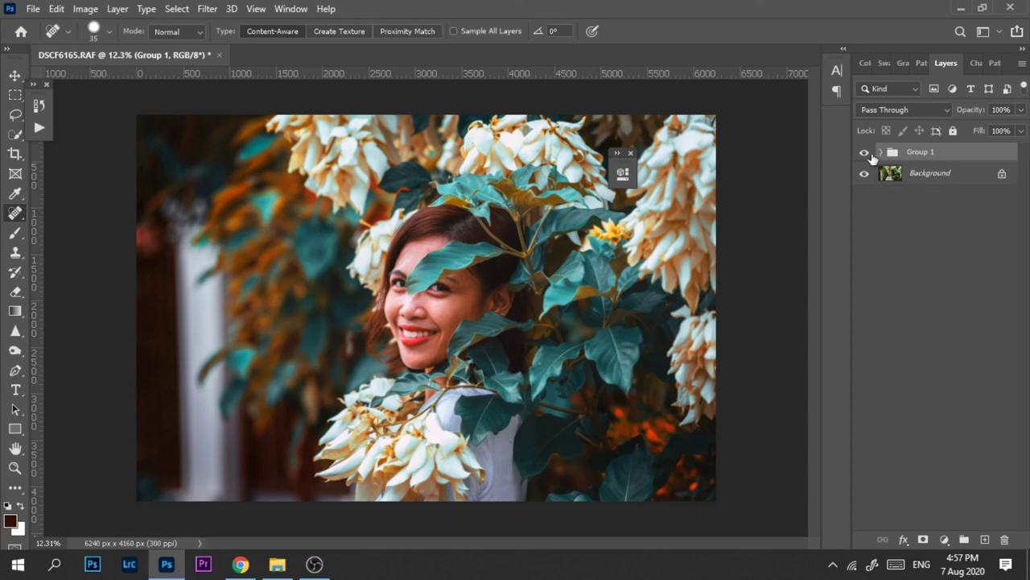
- Compare the grade against the original by toggling Group 1, then flatten the image to one Background layer
left_click(866, 154)
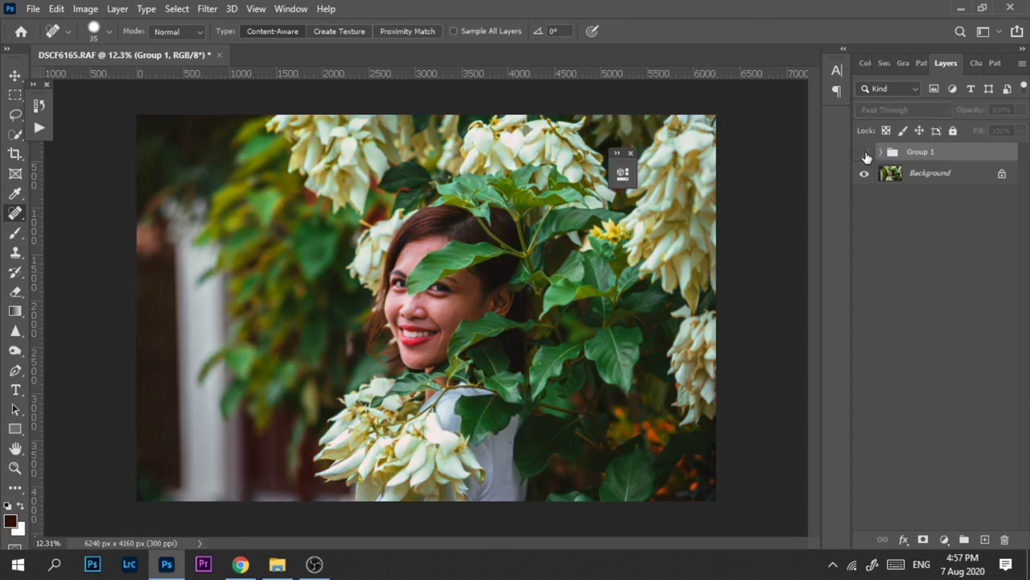
left_click(866, 154)
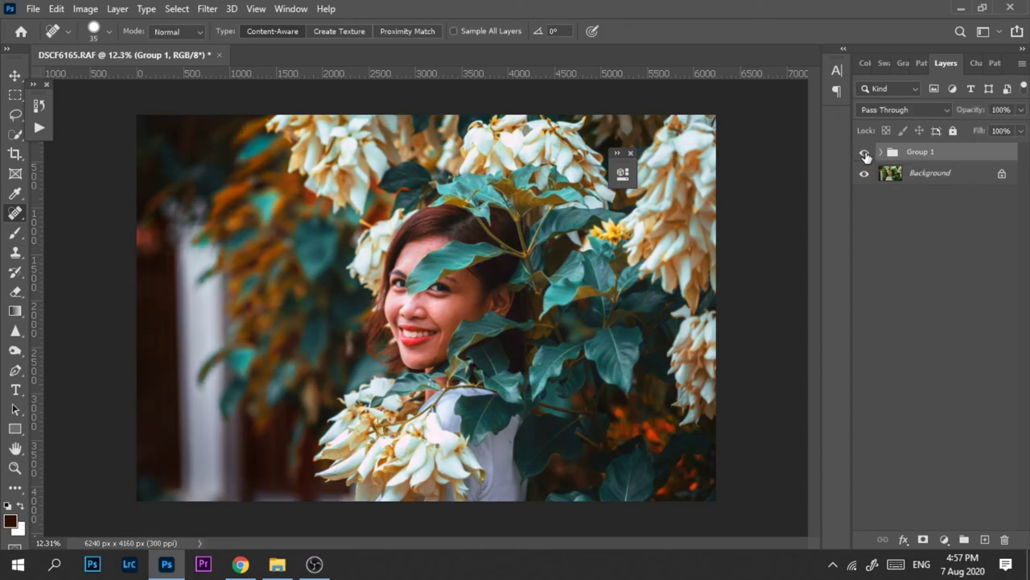
left_click(865, 154)
left_click(866, 154)
left_click(866, 154)
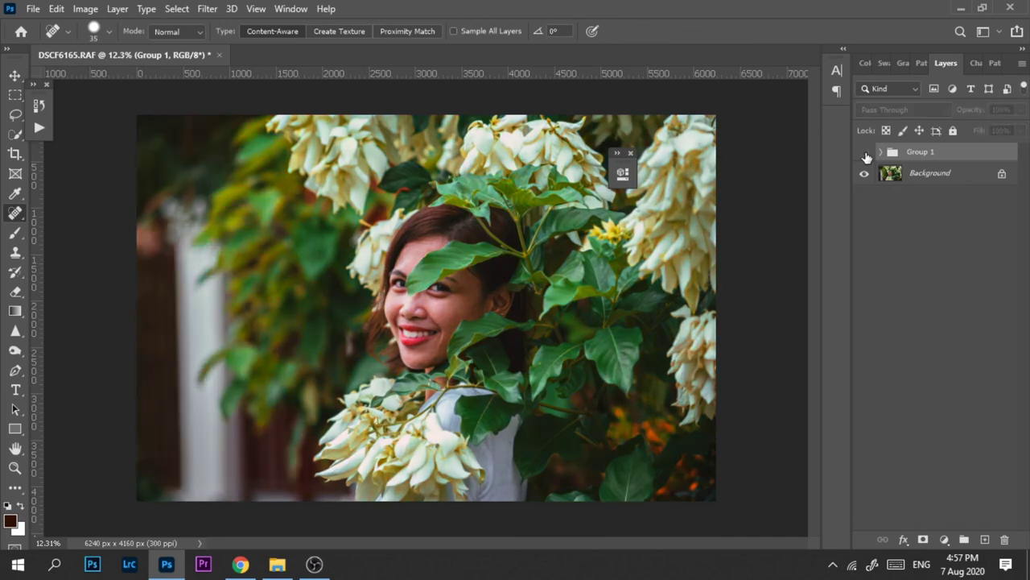
left_click(865, 154)
left_click(866, 153)
left_click(865, 153)
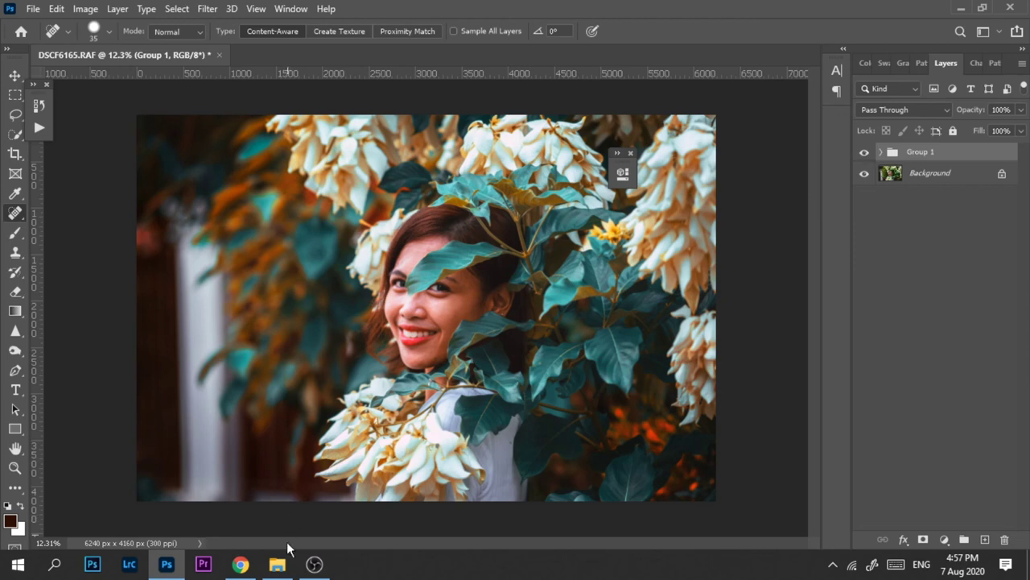
right_click(938, 174)
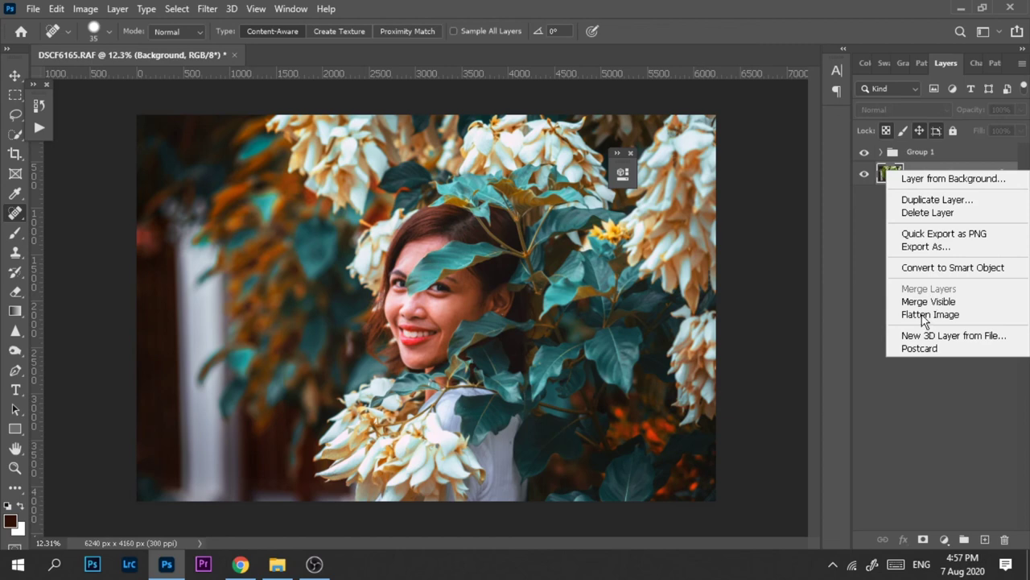
left_click(925, 315)
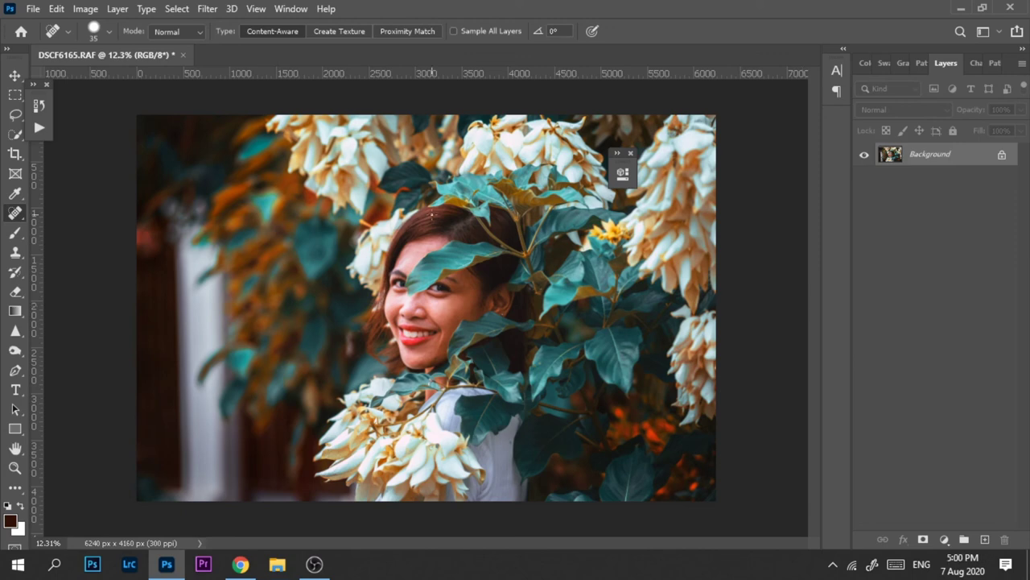
- Bring up Chrome, scroll the Instagram profile, and move to the Facebook page tab
left_click(246, 562)
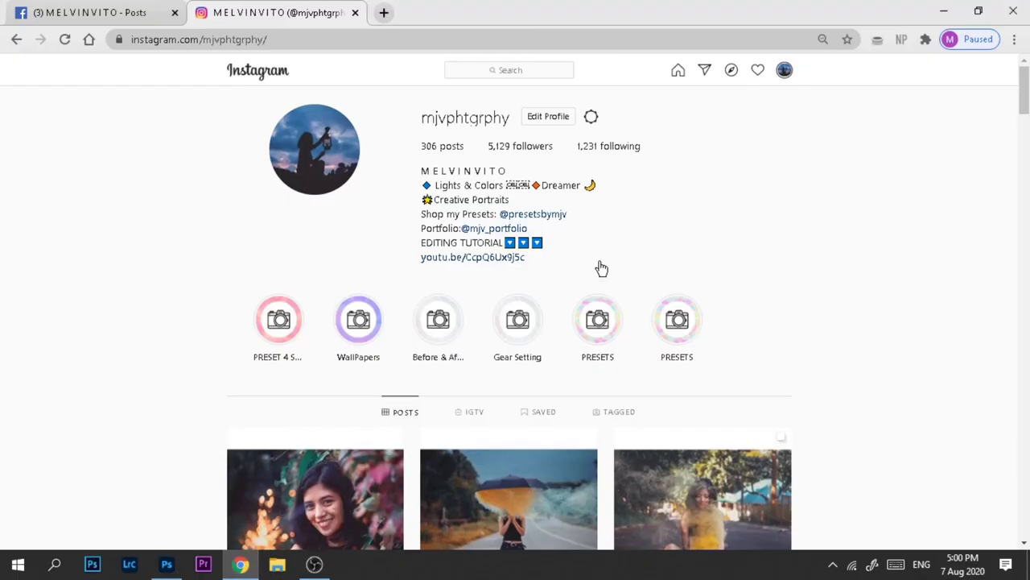
scroll(522, 273, "down", 15)
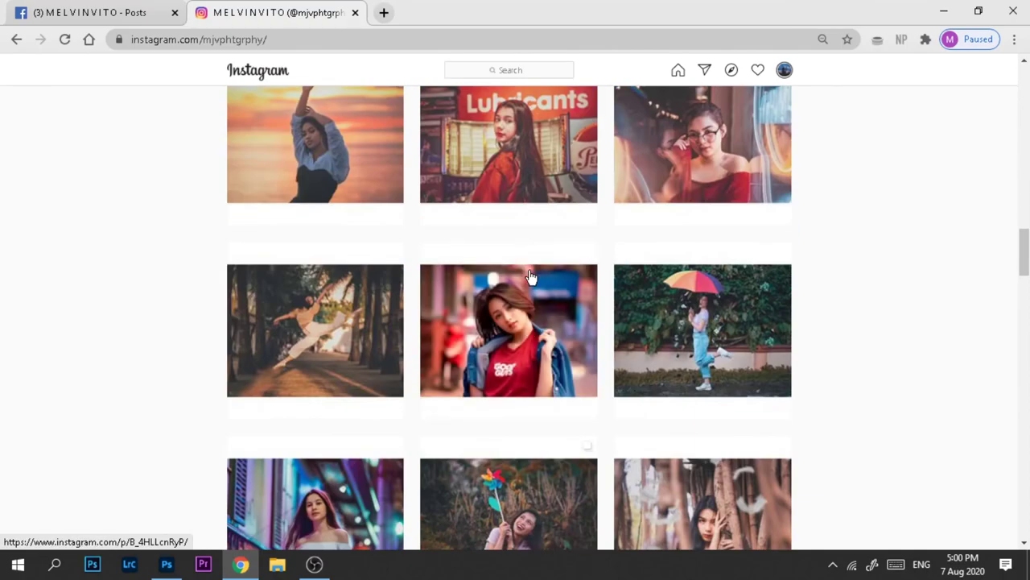
scroll(539, 275, "down", 10)
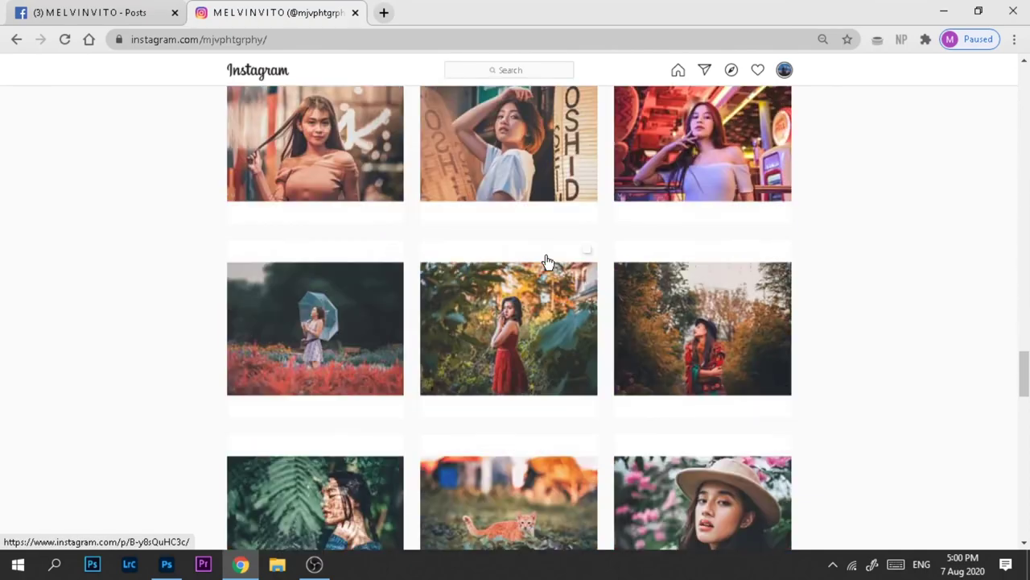
scroll(557, 271, "down", 10)
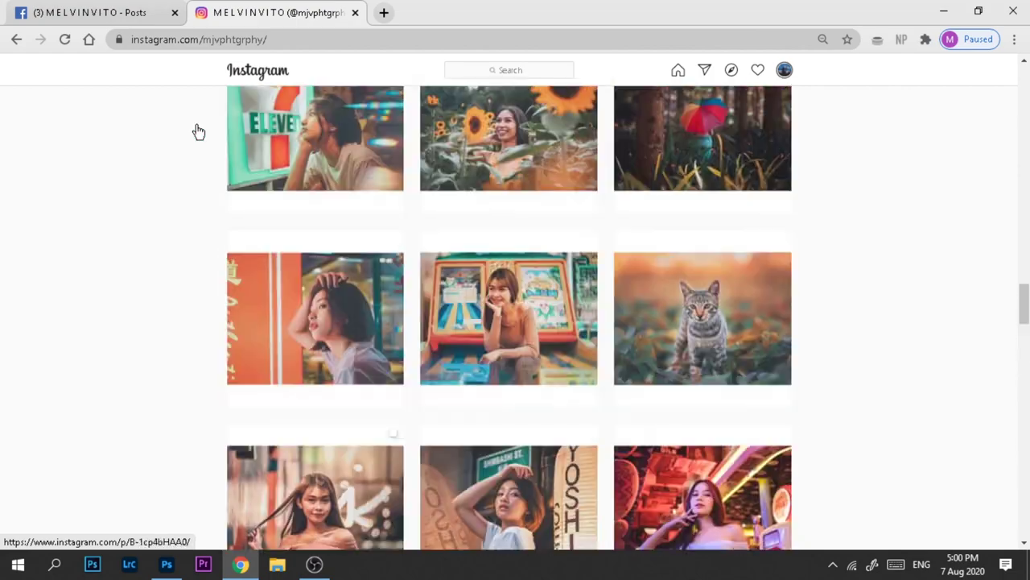
key("ctrl+Tab")
- Scroll through the Facebook page's posts, then return to the flattened portrait in Photoshop
scroll(394, 368, "up", 8)
scroll(394, 368, "down", 7)
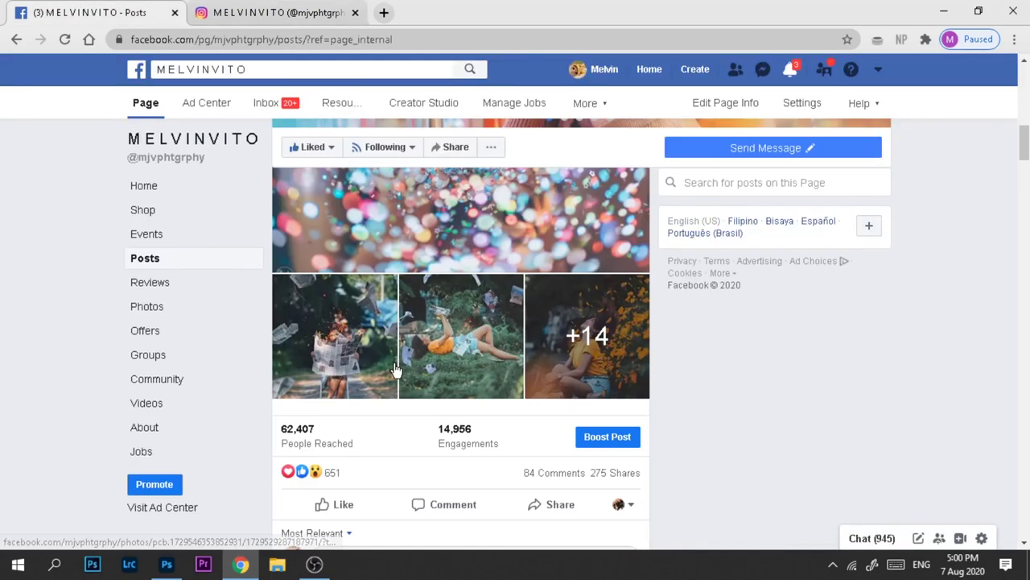
scroll(395, 368, "down", 10)
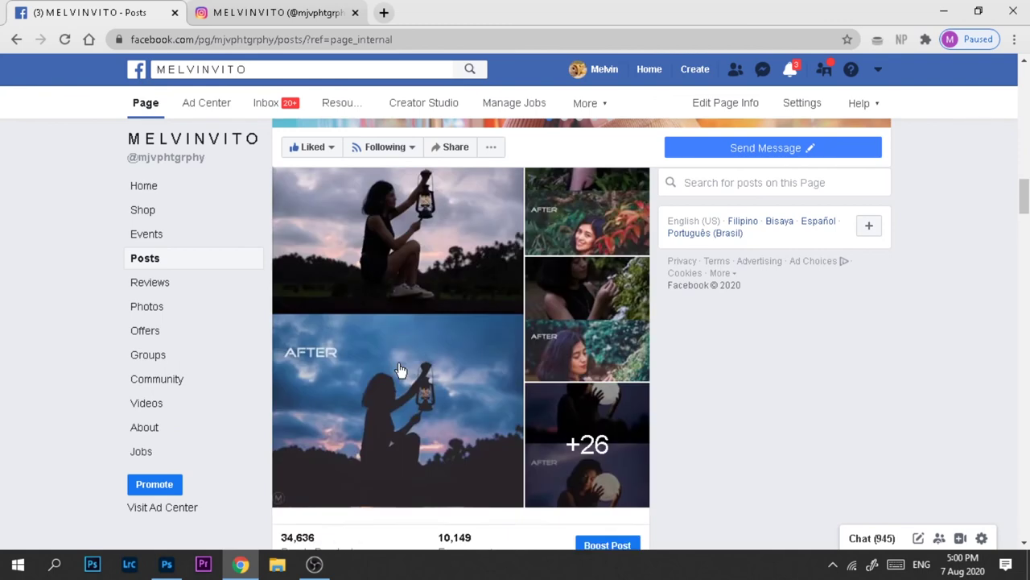
scroll(391, 357, "up", 4)
scroll(404, 376, "down", 15)
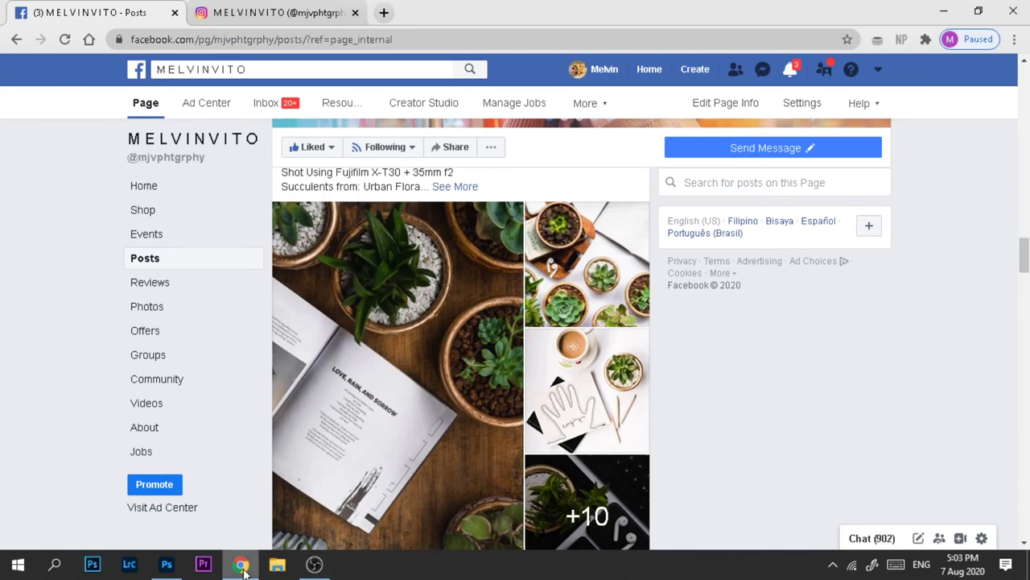
left_click(241, 566)
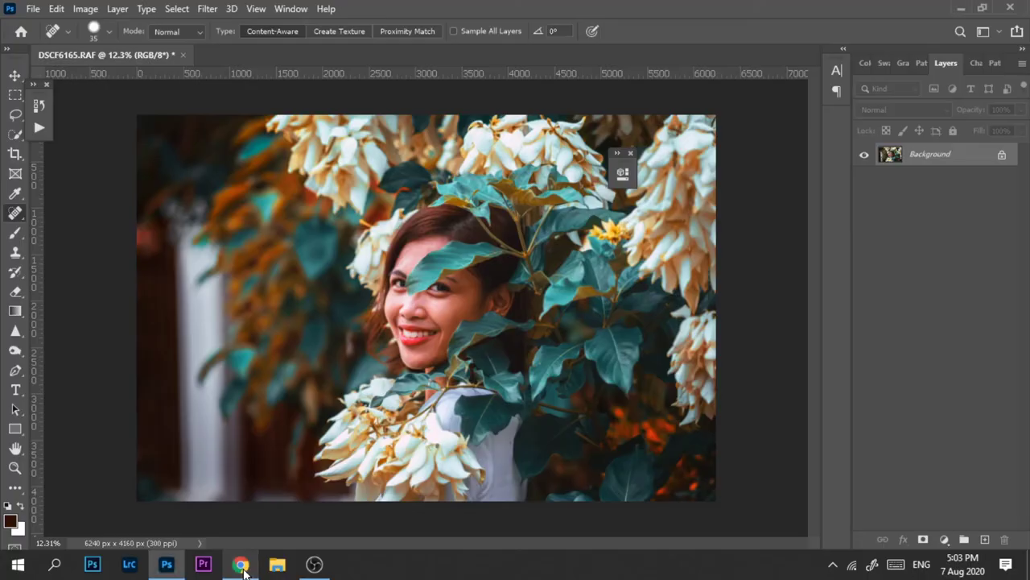